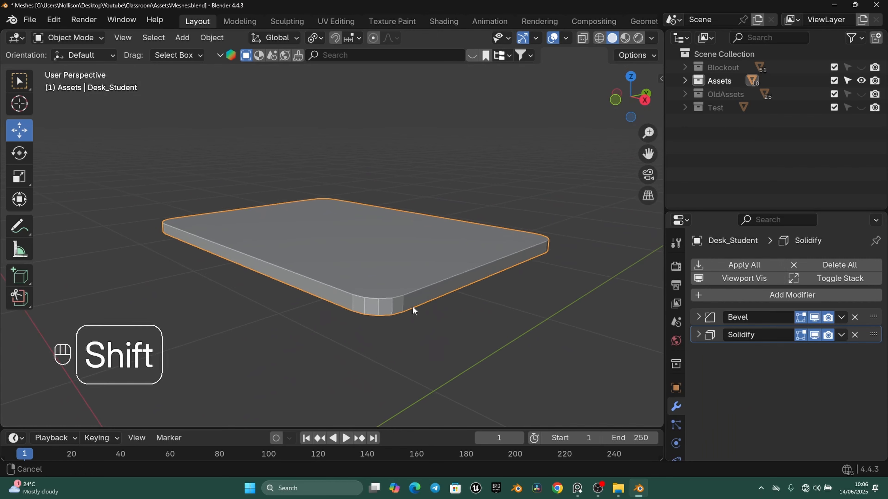
Add a second Bevel modifier to the student desktop and set its amount to 0.002 m.
left_click(735, 294)
mouse_move(735, 294)
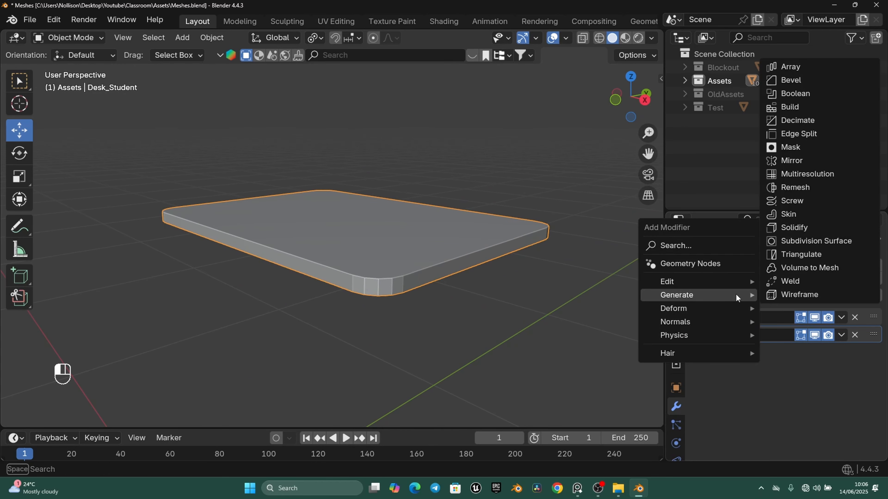
left_click(795, 81)
middle_click_drag(402, 264, 453, 339)
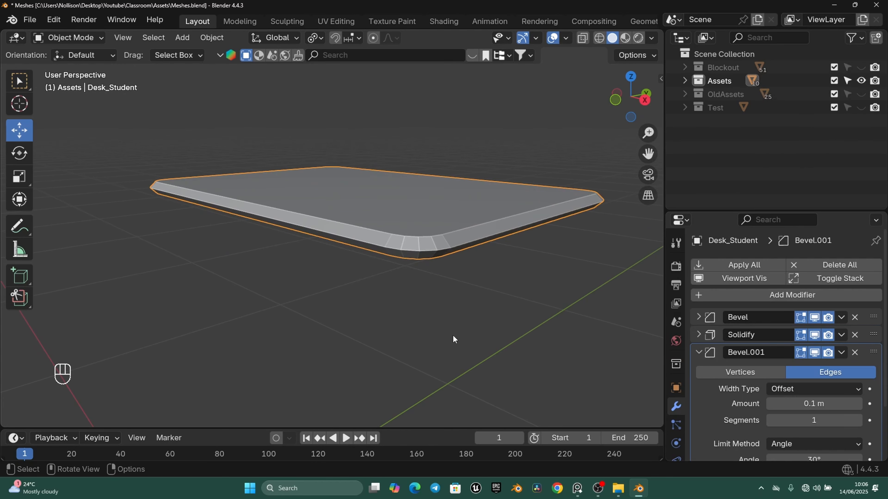
left_click(812, 402)
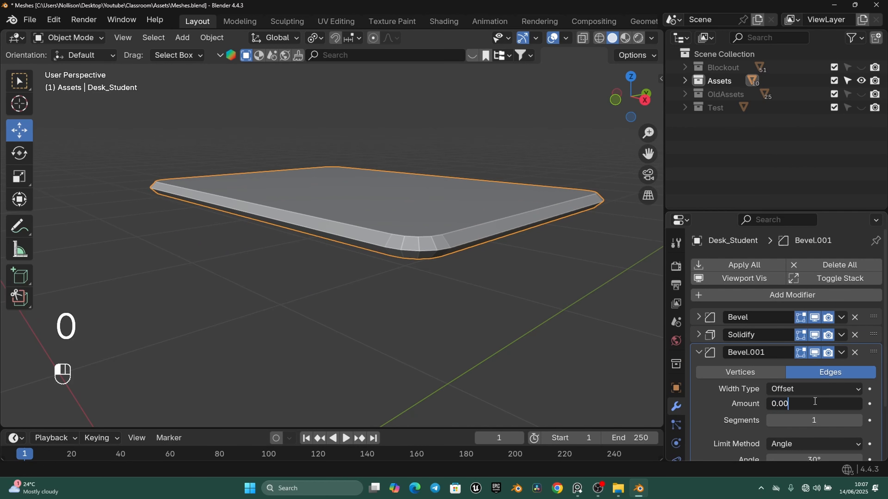
key("Return")
scroll(468, 271, "up", 2)
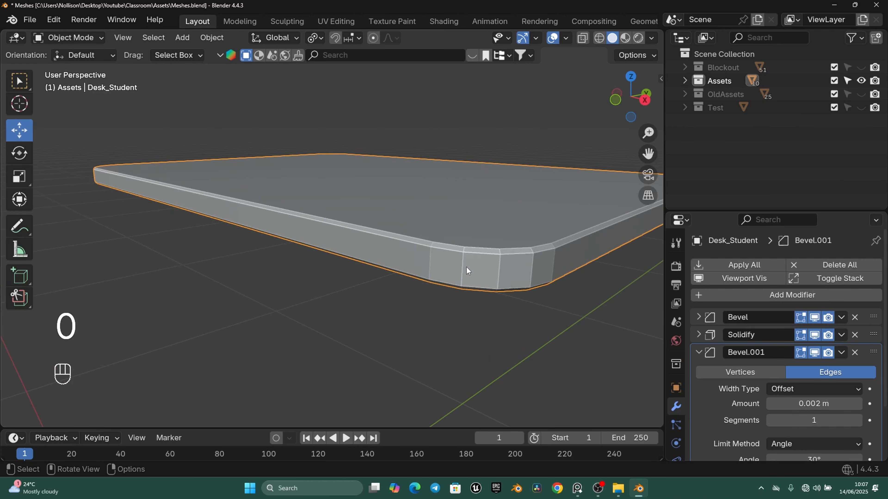
middle_click_drag(473, 254, 363, 295)
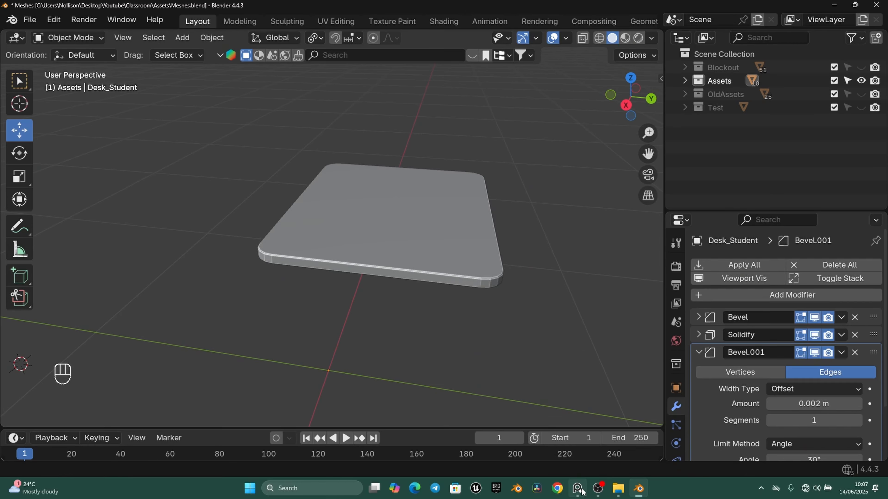
Switch to the reference board, examine the student desk's top and frame, and return to Blender to compare the desktop.
left_click(577, 488)
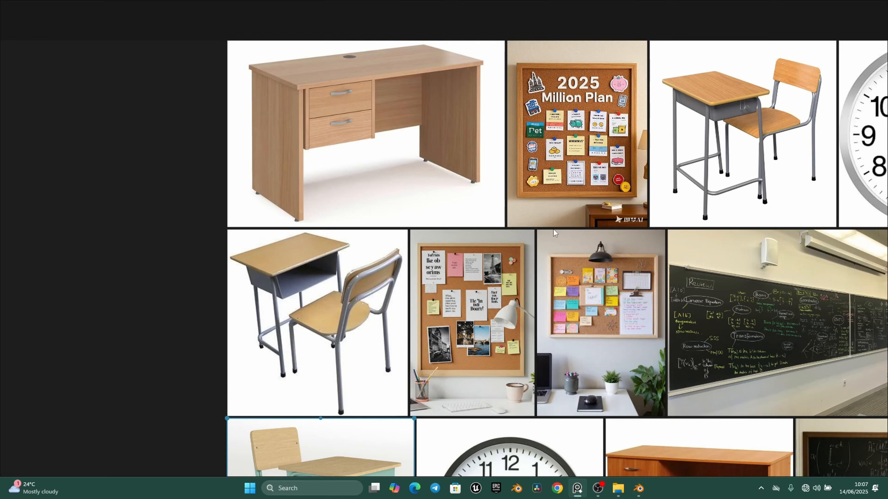
scroll(556, 234, "down", 3)
scroll(641, 152, "up", 6)
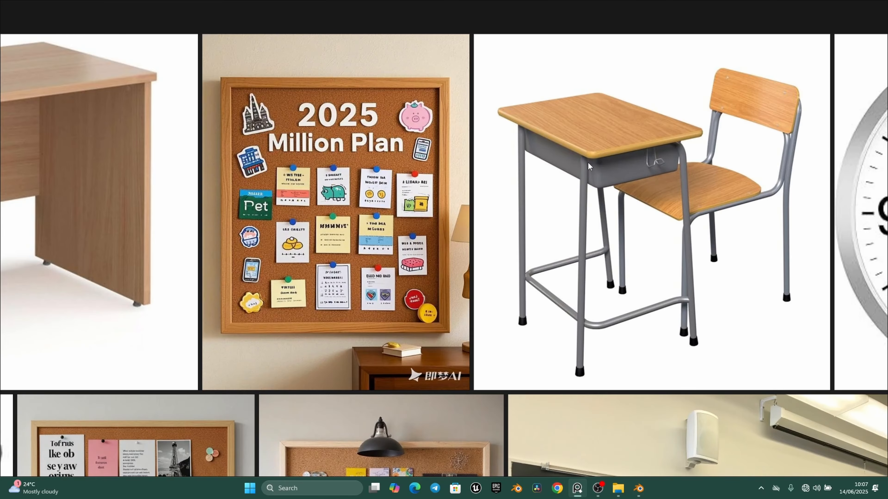
scroll(640, 152, "down", 6)
key("alt+Tab")
middle_click_drag(333, 222, 511, 228)
middle_click_drag(351, 294, 360, 298)
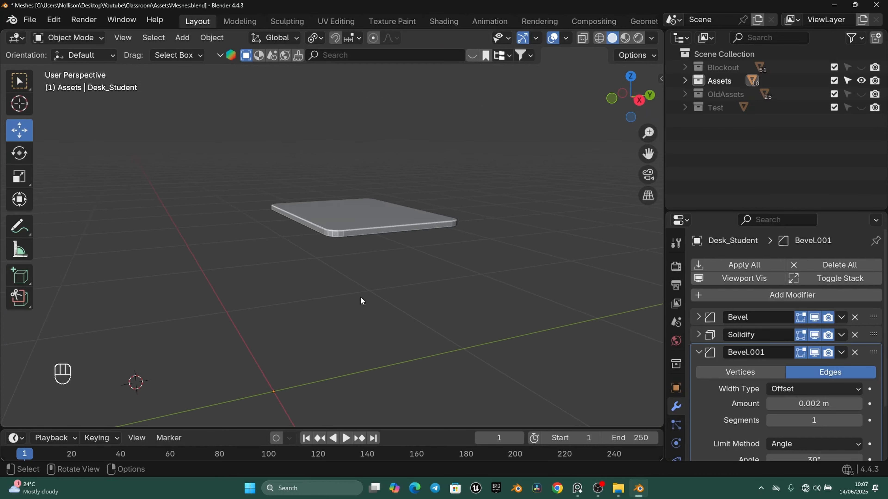
Collapse the second Bevel modifier's settings and apply Shade Smooth to the desktop.
scroll(361, 300, "up", 2)
left_click(343, 220)
left_click(700, 354)
scroll(377, 213, "up", 5)
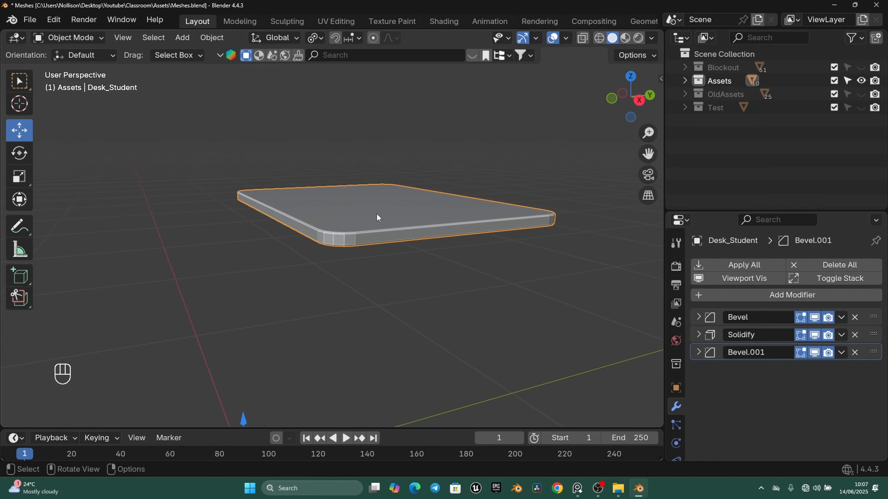
right_click(353, 201)
left_click(353, 199)
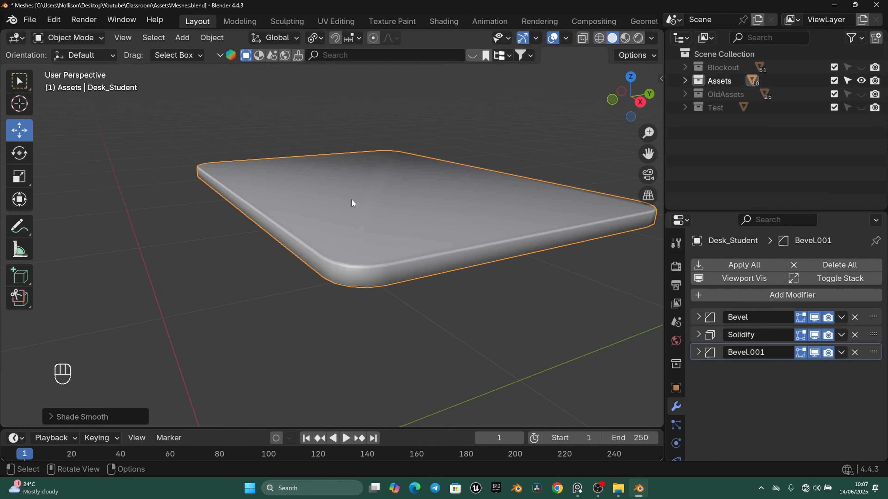
mouse_move(351, 200)
middle_mouse_down()
mouse_move(492, 278)
mouse_move(467, 239)
mouse_move(435, 227)
mouse_move(425, 178)
mouse_move(448, 197)
mouse_move(369, 201)
middle_mouse_up()
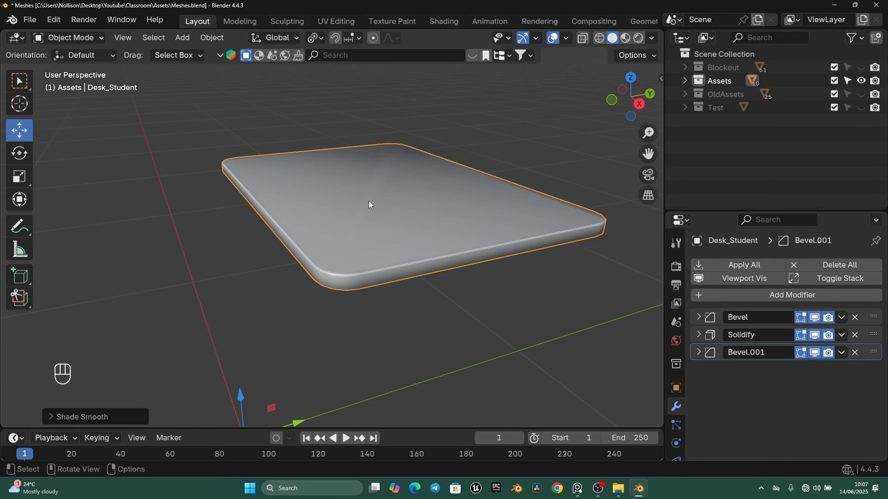
Add a Weighted Normal modifier to the desktop and set its weight to 100.
left_click(751, 294)
mouse_move(741, 295)
mouse_move(706, 324)
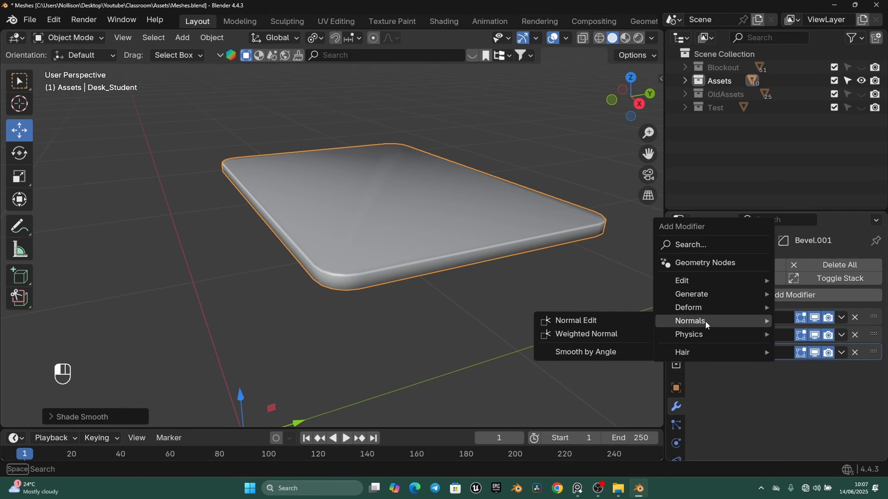
left_click(564, 334)
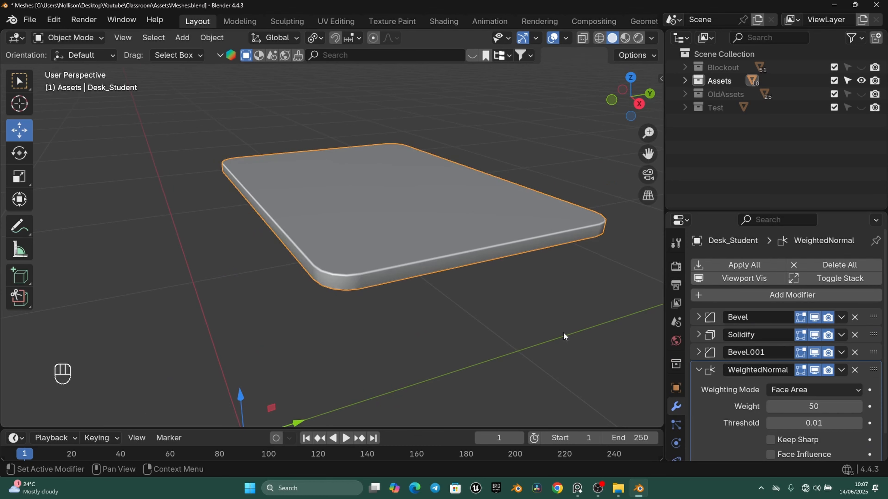
middle_click_drag(430, 295, 436, 210)
scroll(437, 213, "down", 1)
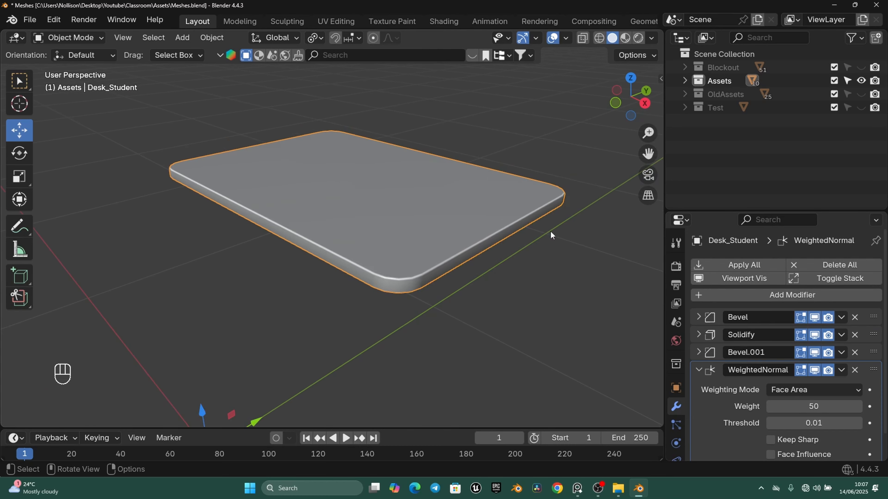
left_click_drag(805, 407, 835, 406)
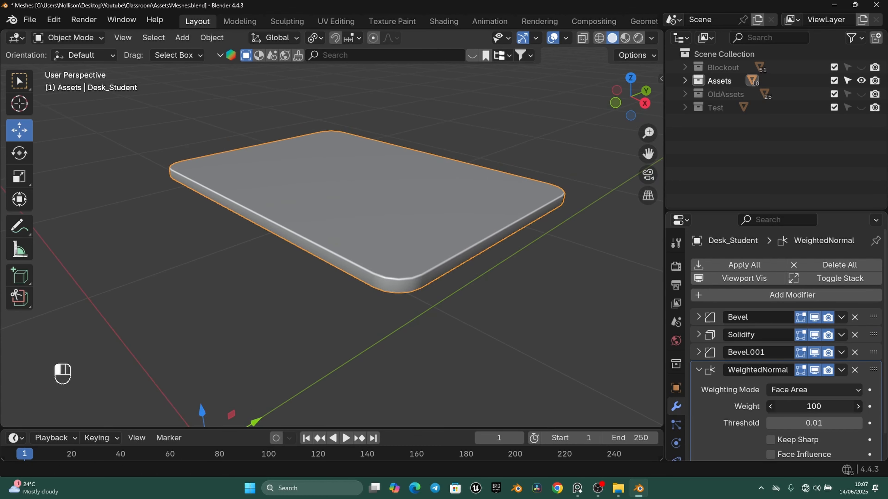
scroll(428, 260, "down", 2)
left_click(427, 260)
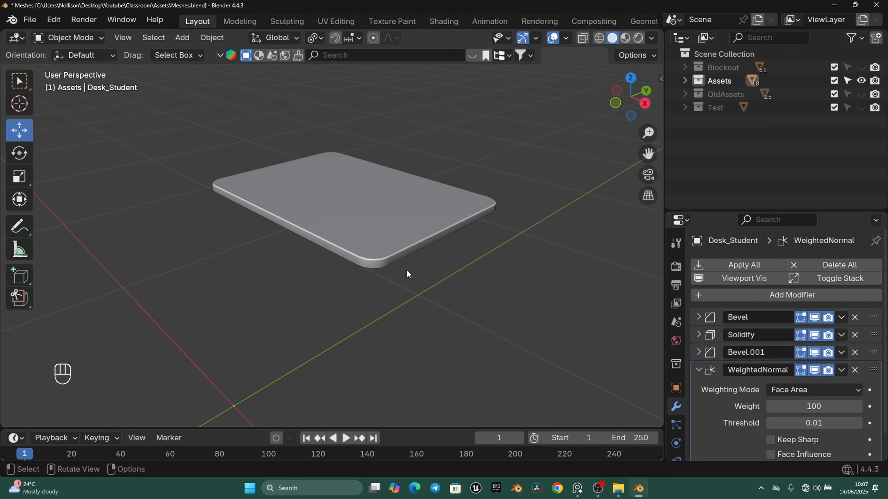
Inspect the desktop's underside, switch to the reference board to study the box beneath the green student desk, and return to Blender.
middle_click_drag(462, 282, 456, 229)
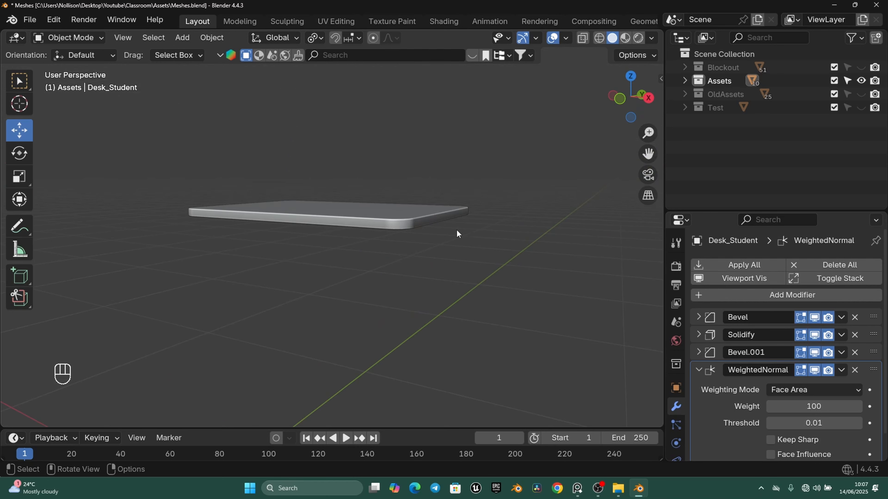
middle_click_drag(450, 264, 426, 280)
key("alt+Tab")
left_click(395, 285)
scroll(396, 286, "up", 3)
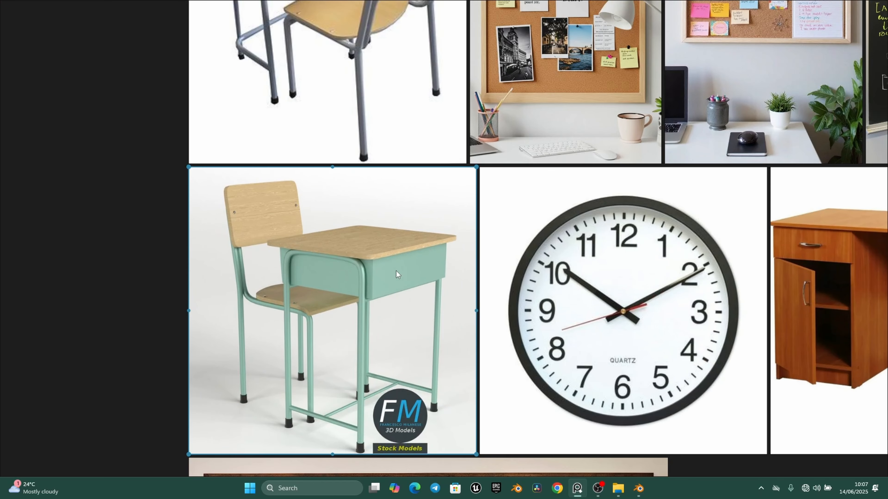
left_click(638, 491)
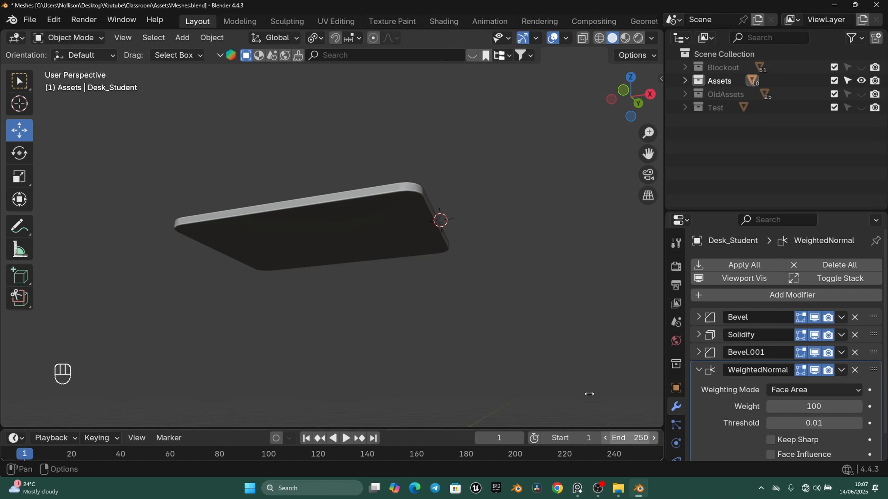
Snap the 3D cursor to the desktop's selected top face in Edit Mode, and return to Object Mode.
middle_click_drag(489, 241, 465, 311)
key("Tab")
key("shift+s")
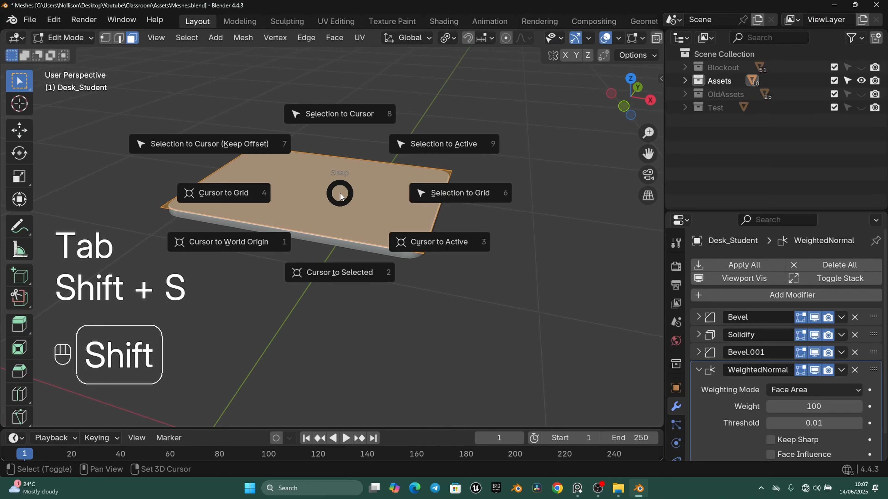
left_click(353, 272)
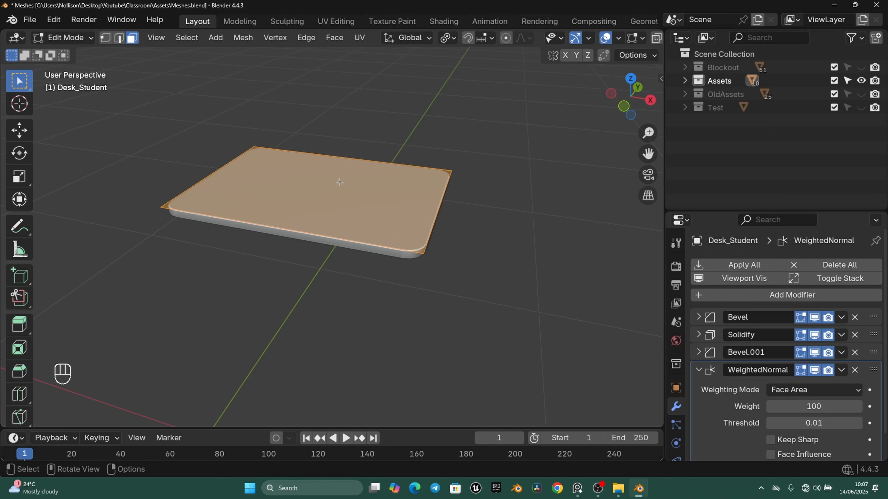
key("shift+s")
left_click(324, 274)
key("Tab")
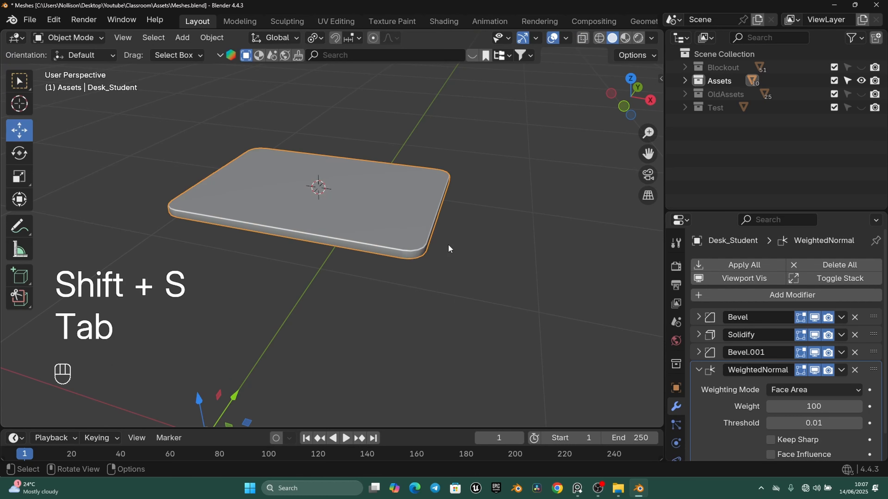
Add a plane mesh at the 3D cursor on the desktop.
middle_click_drag(322, 167, 332, 188, "shift")
scroll(388, 226, "down", 2)
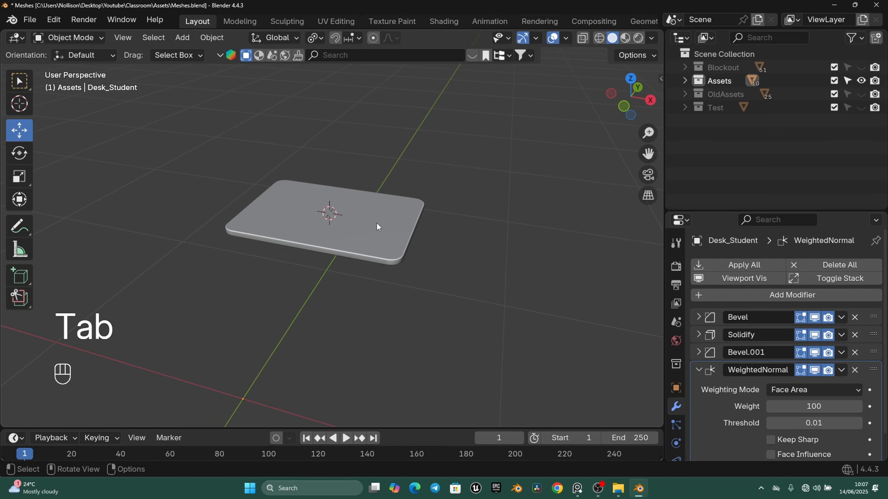
key("shift+a")
mouse_move(351, 191)
left_click(416, 192)
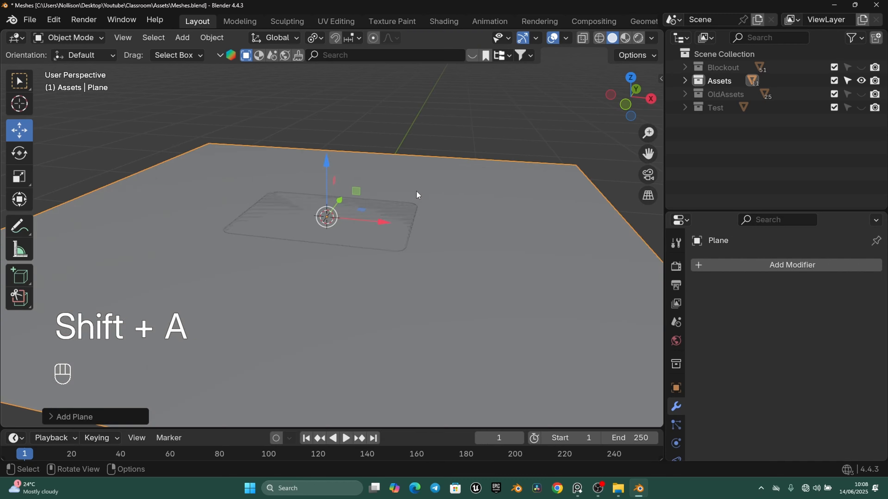
Scale the plane's face down to the desktop's width in the top view and switch to wireframe shading.
scroll(417, 191, "down", 2)
key("KP_7")
key("Tab")
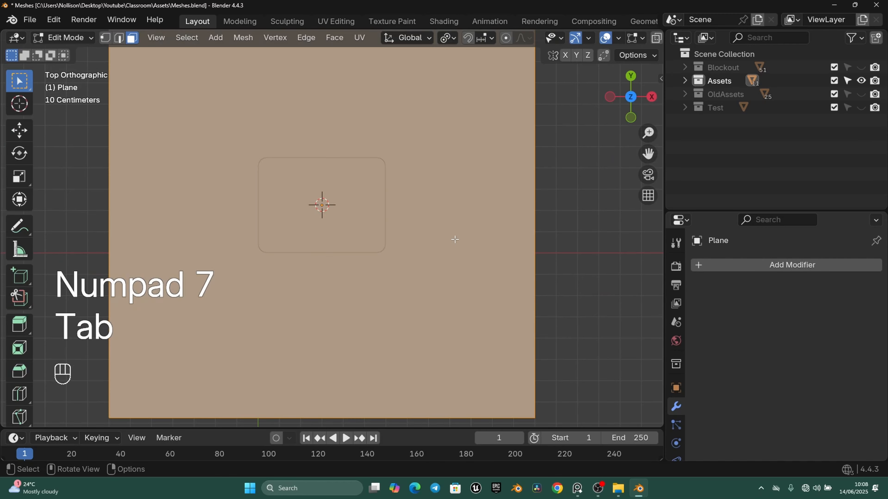
key("s")
left_click(377, 219, "ctrl")
scroll(451, 253, "up", 2)
key("z")
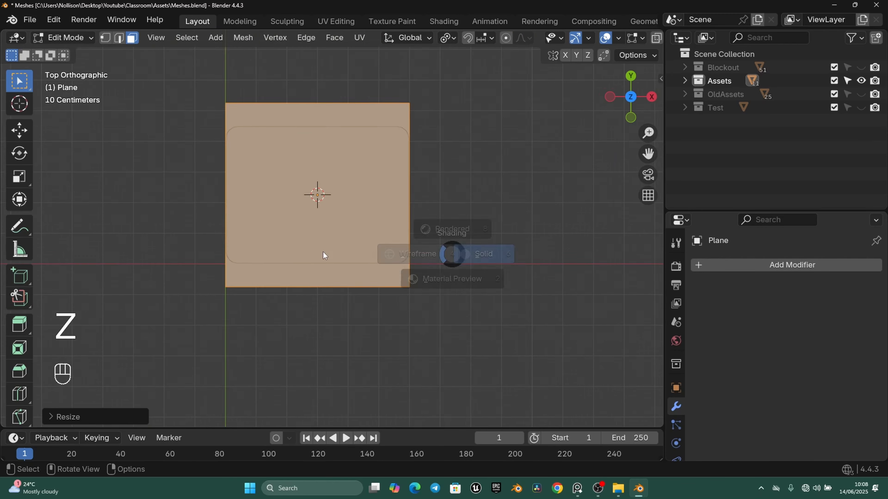
Scale the plane's face to about 0.54 m wide and by 0.7 along Y so it fits inside the desktop outline.
scroll(503, 250, "up", 3)
middle_click_drag(514, 249, 516, 299, "shift")
key("s")
left_click(452, 89, "ctrl")
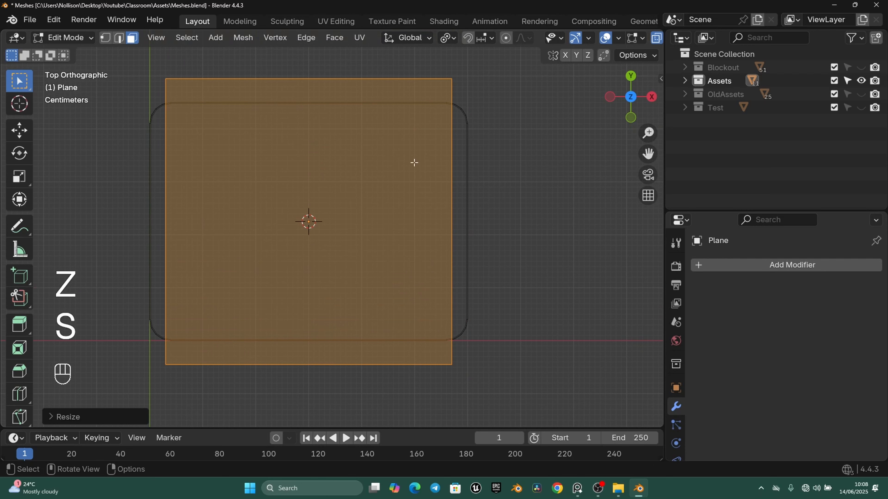
key("s")
key("y")
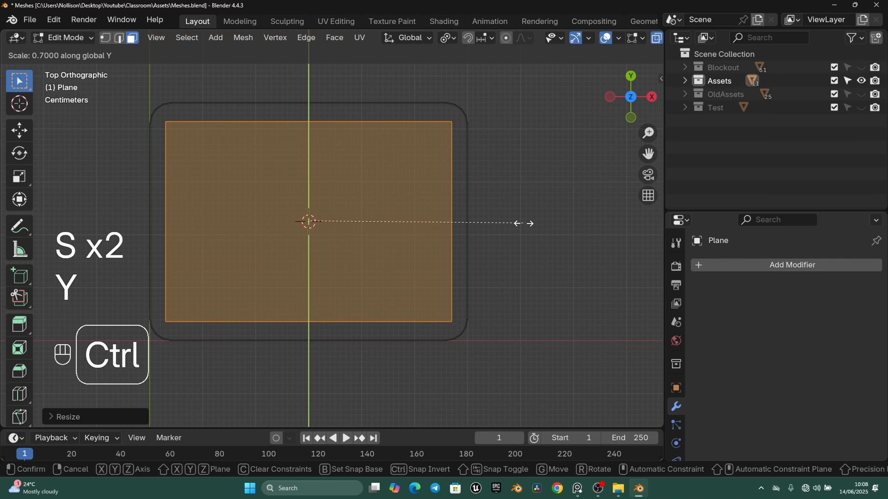
left_click(523, 222)
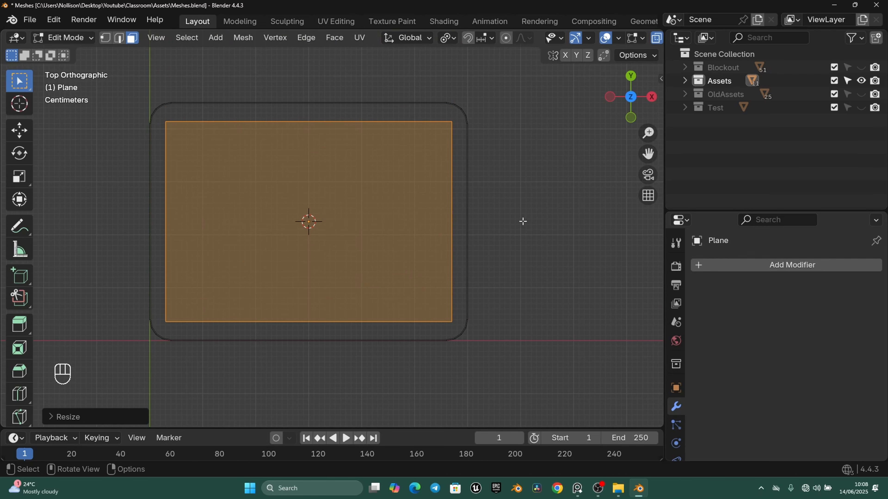
Set the plane's dimensions to 0.5 m in X and 0.35 m in Y in Object Mode.
key("Tab")
key("n")
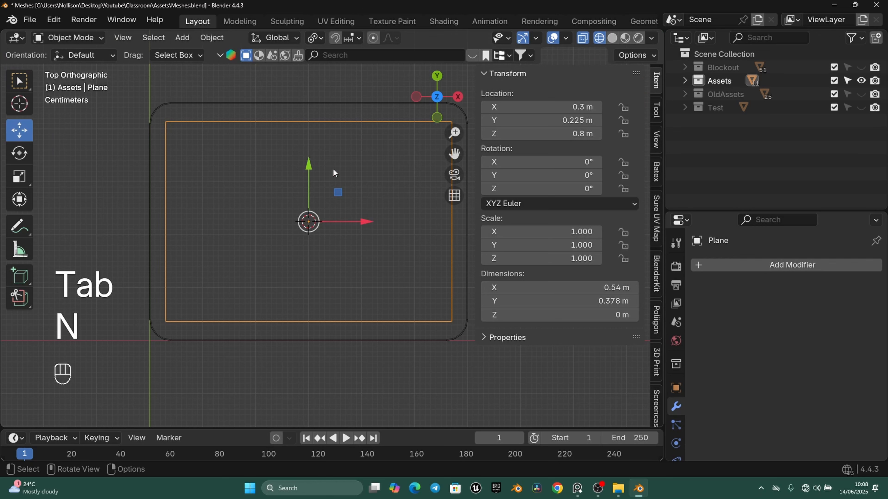
left_click(610, 287)
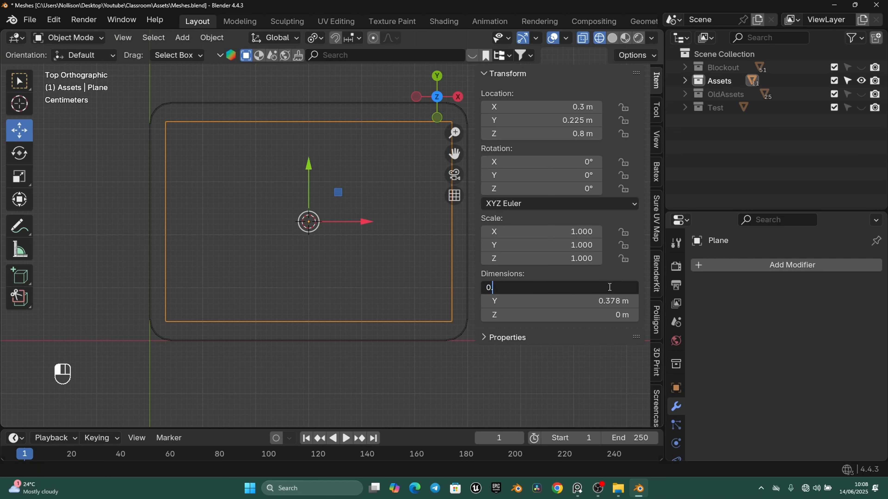
key("Return")
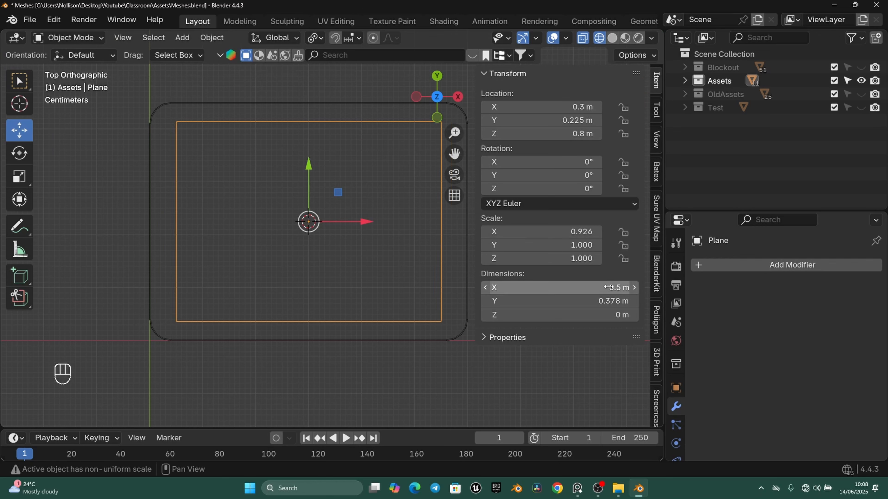
left_click(599, 301)
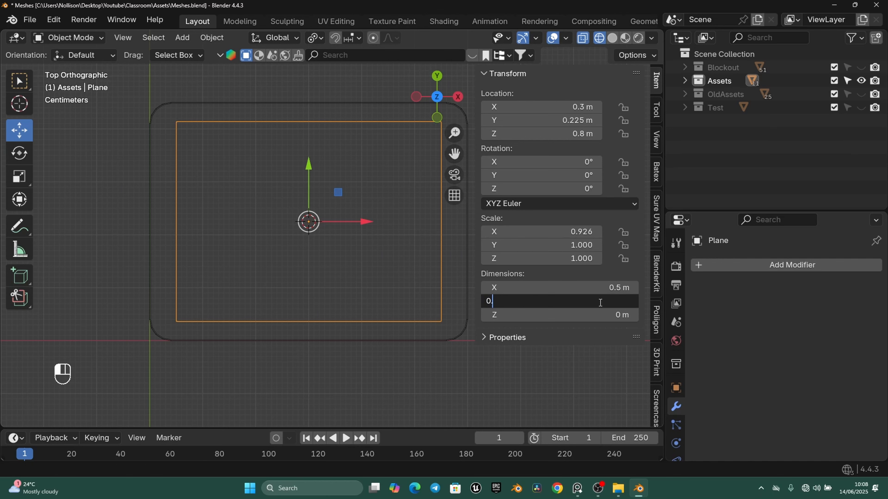
type("0.35")
key("Return")
Move the plane down along Z to the desktop's underside at 0.78 m and return to solid shading.
middle_click_drag(307, 196, 342, 217)
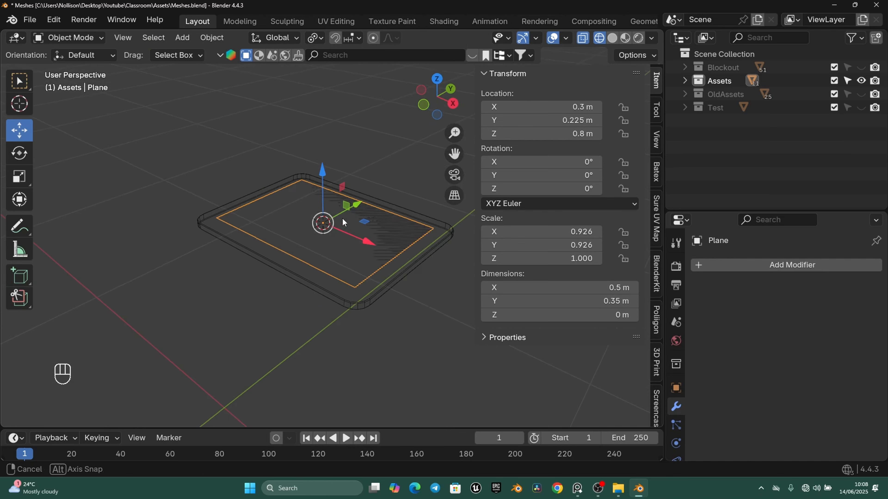
key("z")
key("KP_3")
key("z")
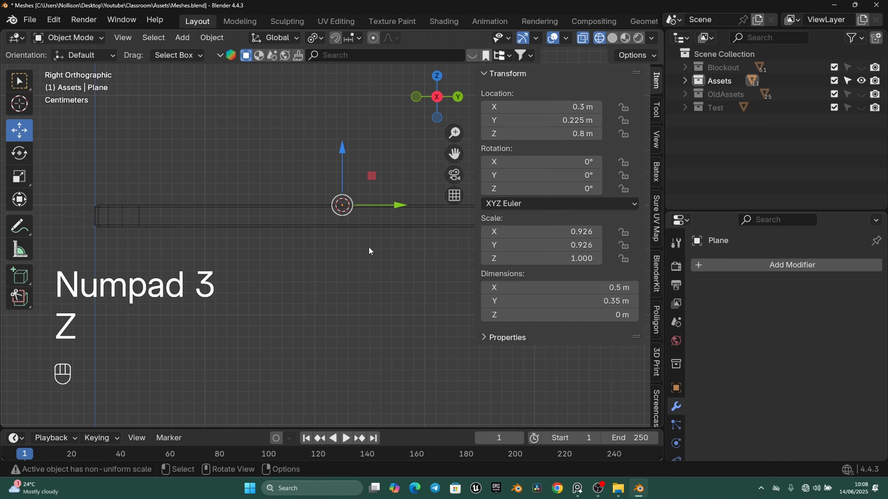
key("g")
right_click(381, 176)
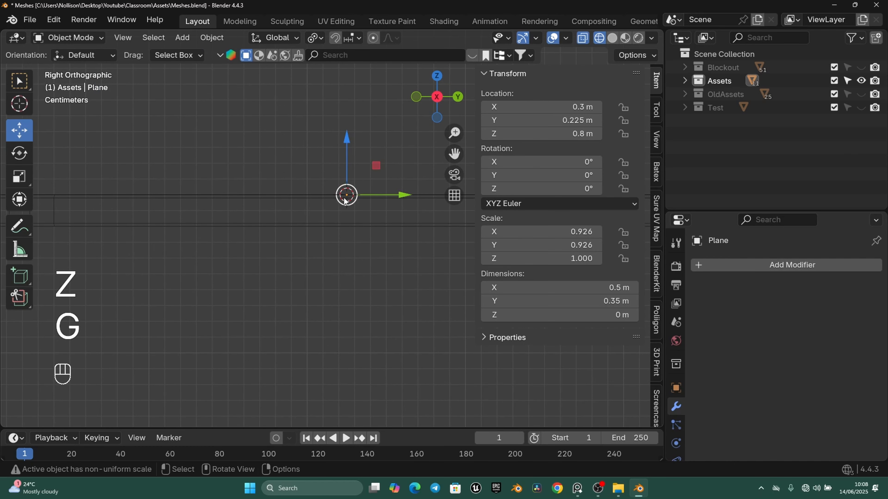
mouse_move(345, 199)
middle_mouse_down("shift")
mouse_move(305, 199)
mouse_move(301, 188)
mouse_move(294, 267)
mouse_move(302, 267)
mouse_move(302, 238)
middle_mouse_up("shift")
scroll(367, 220, "up", 1)
key("g")
key("z")
left_click(301, 233)
scroll(295, 213, "down", 6)
scroll(280, 252, "down", 2)
key("z")
middle_click_drag(256, 268, 322, 183)
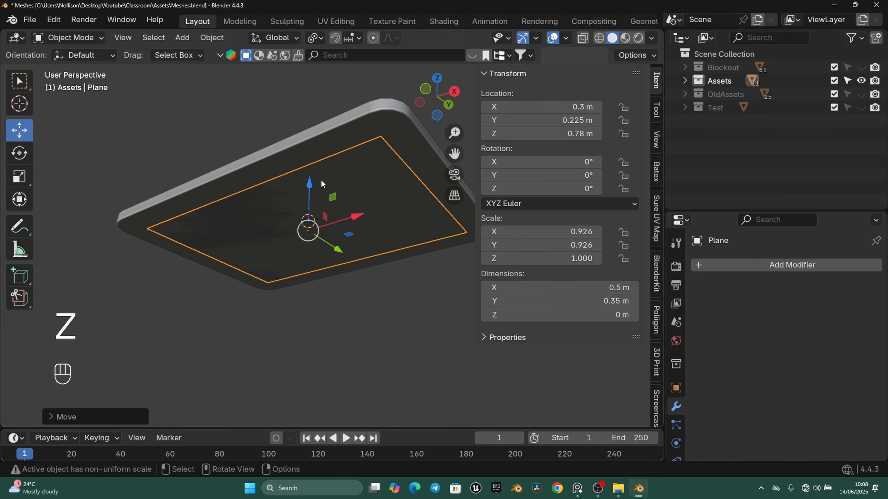
Extrude the whole plane 0.15 m downward in Edit Mode to form the box beneath the desktop.
key("KP_3")
key("Tab")
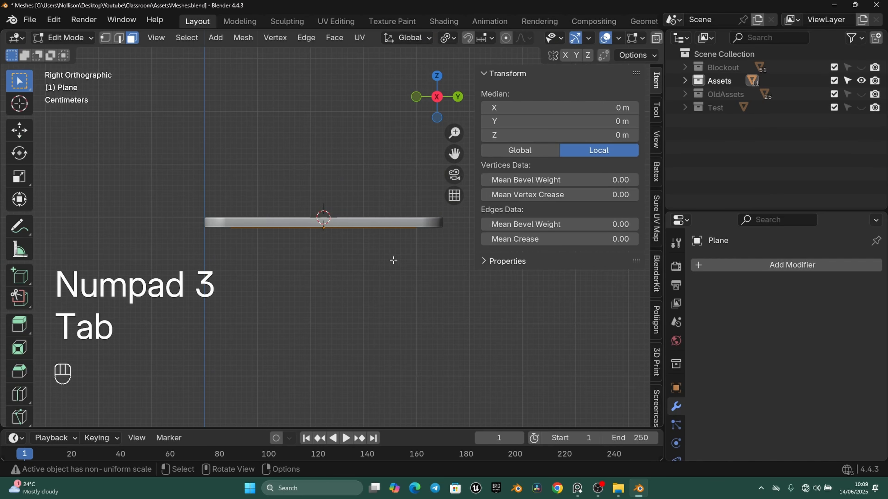
key("1")
key("z")
left_click(254, 298)
scroll(301, 269, "up", 2)
key("a")
key("a")
key("a")
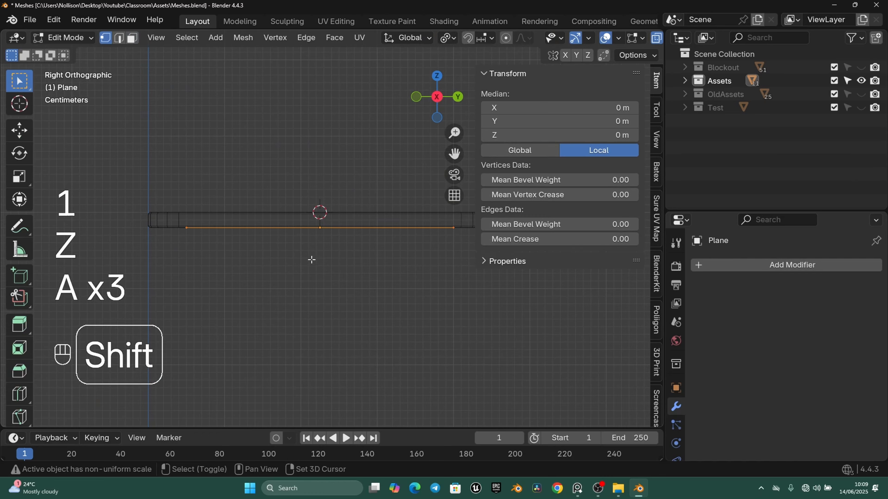
middle_click_drag(307, 260, 337, 240, "shift")
key("e")
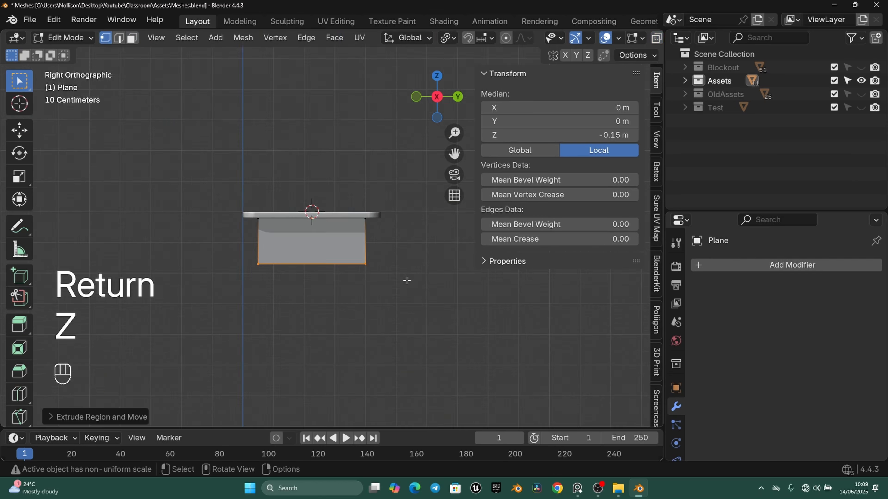
middle_click_drag(406, 279, 316, 261)
Compare the box with the student desk on the reference board, and raise its bottom face so the box is 0.1 m deep.
key("alt+Tab")
middle_click_drag(595, 106, 621, 221)
scroll(648, 120, "up", 3)
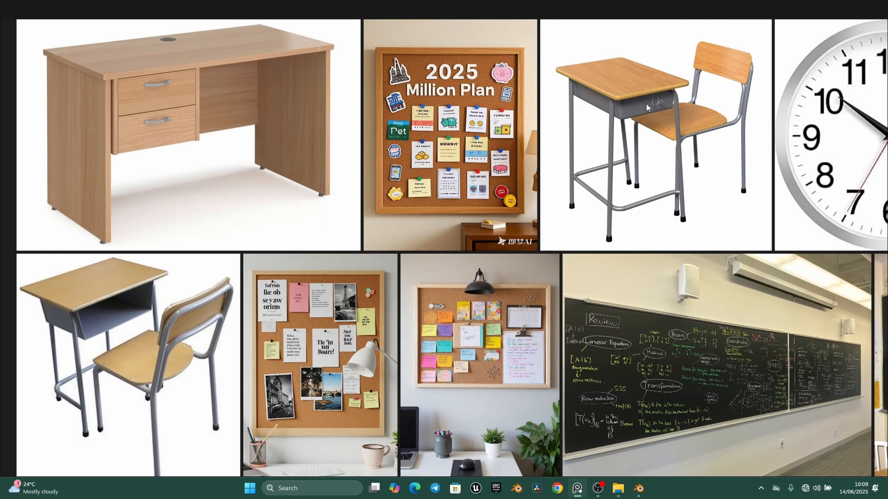
scroll(596, 137, "up", 2)
left_click(641, 493)
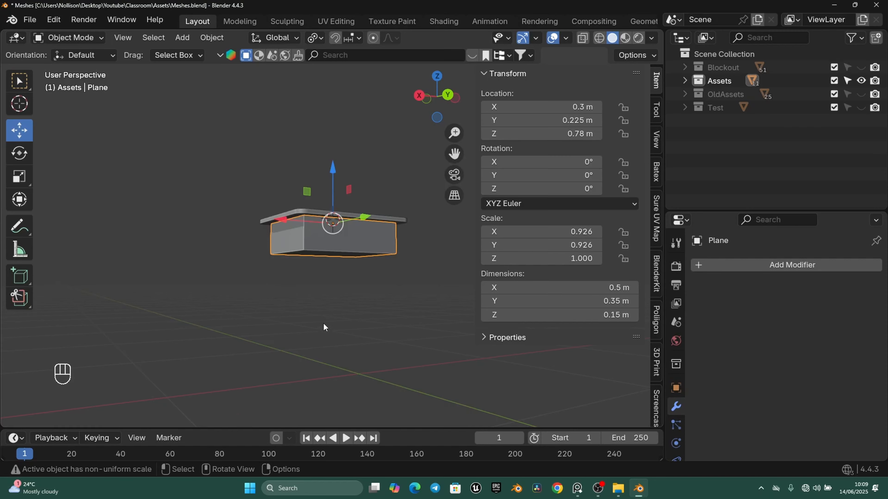
key("KP_3")
key("z")
key("Tab")
key("g")
key("z")
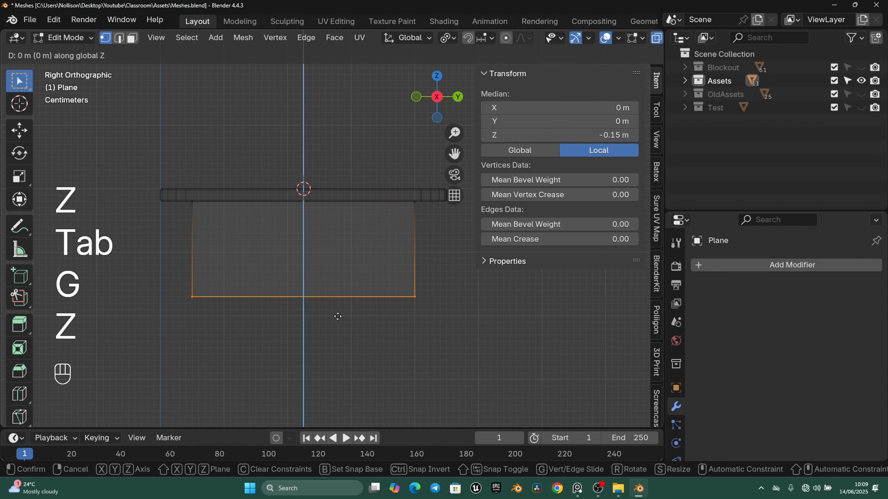
left_click(329, 286, "ctrl")
key("z")
key("Tab")
scroll(313, 281, "down", 3)
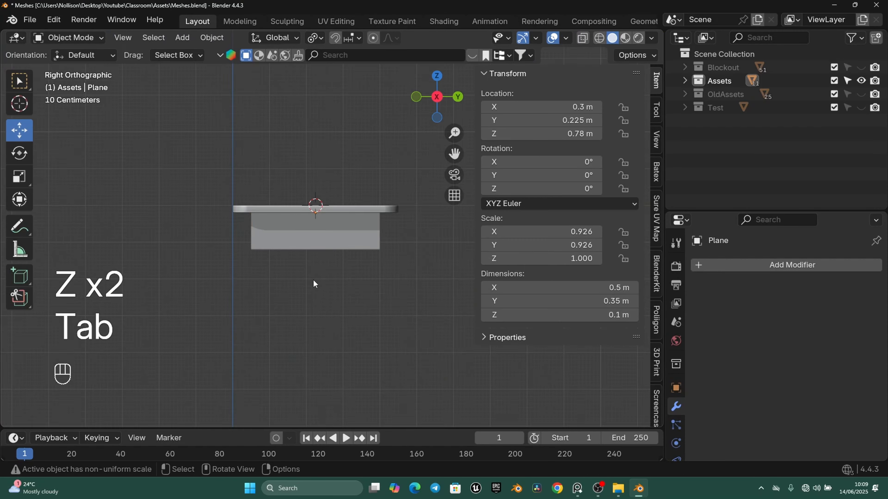
Isolate the box, delete its front and top faces, and bring the desktop back into view.
middle_click_drag(313, 279, 350, 239)
key("KP_Divide")
key("Tab")
key("3")
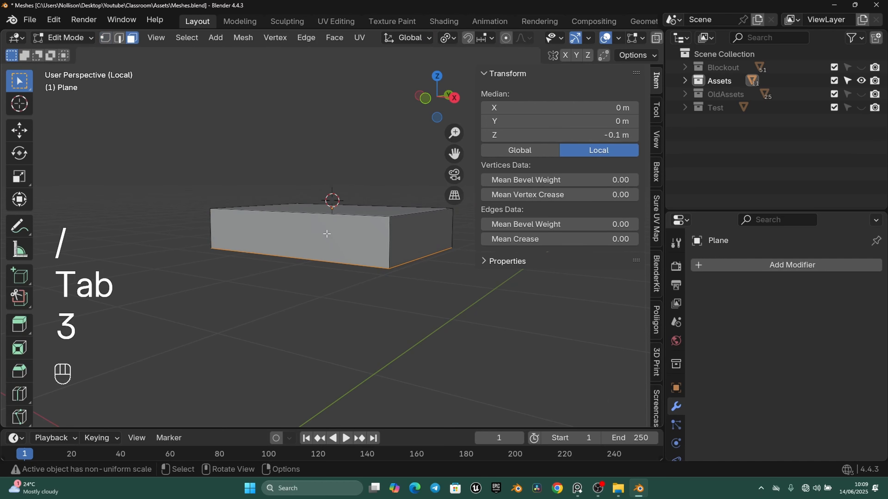
left_click(326, 234)
left_click(353, 207, "shift")
middle_click_drag(354, 207, 355, 223)
key("x")
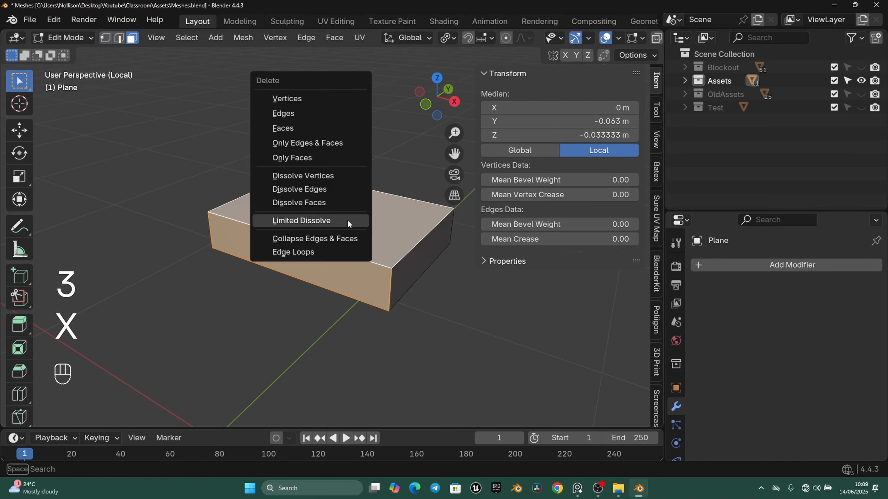
left_click(299, 129)
key("Tab")
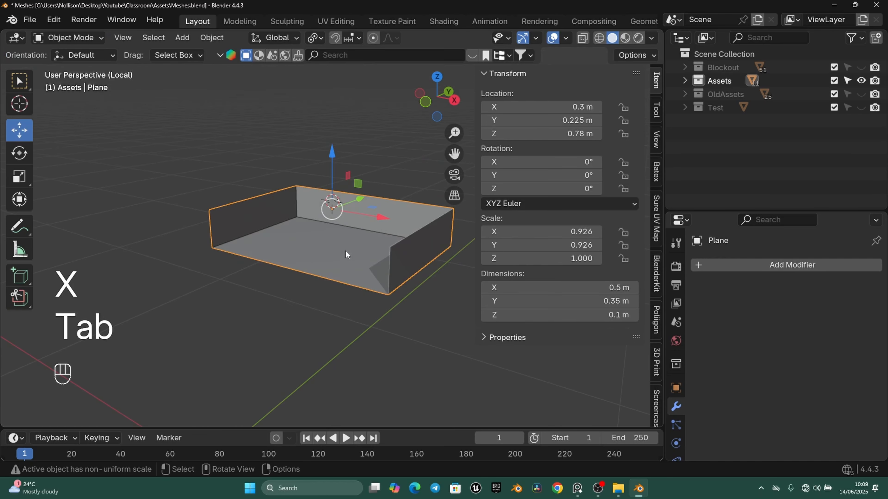
key("KP_Divide")
key("space")
middle_click_drag(370, 239, 369, 309)
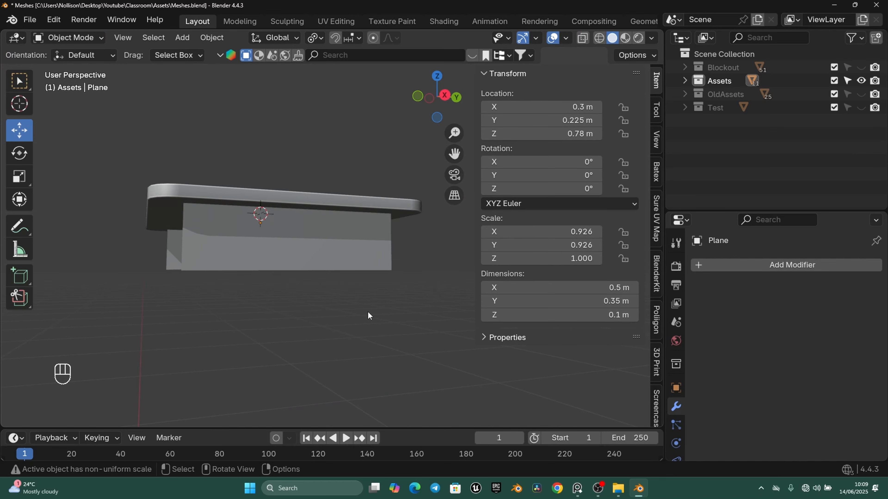
Add a Bevel modifier to the open box and apply the object's scale.
key("a")
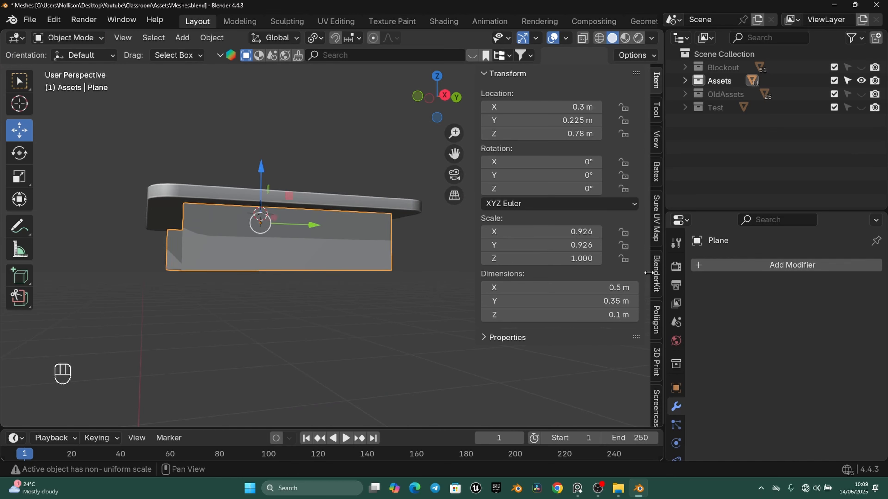
left_click(764, 266)
mouse_move(714, 244)
scroll(594, 70, "up", 1)
left_click(582, 41)
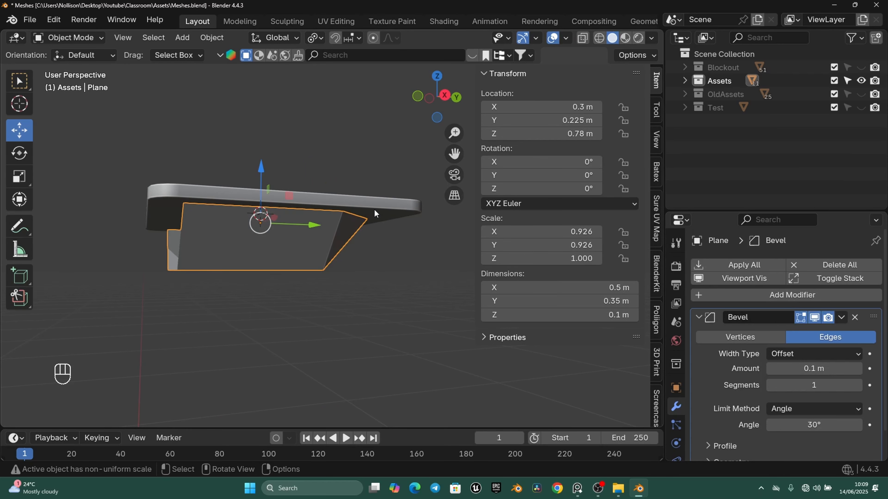
middle_click_drag(333, 241, 321, 267)
key("ctrl+a")
left_click(300, 232)
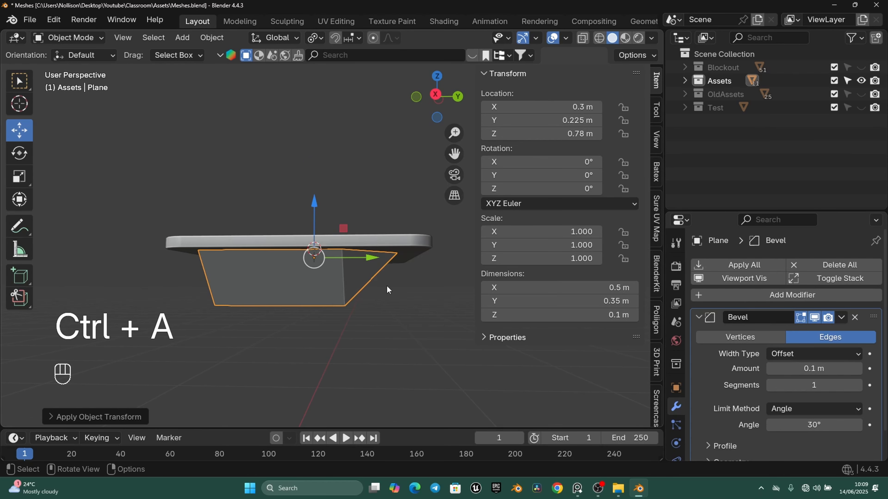
middle_click_drag(387, 289, 380, 286)
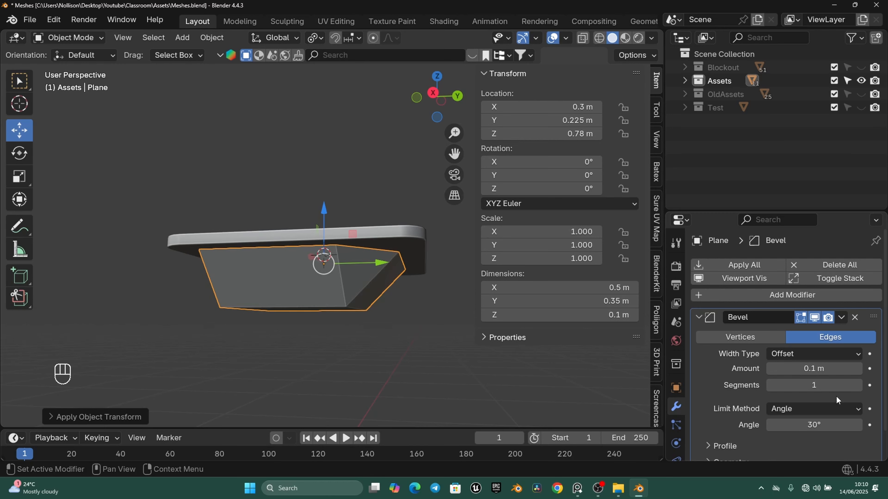
Set the box's bevel amount to 0.02 m with 4 segments.
left_click(819, 371)
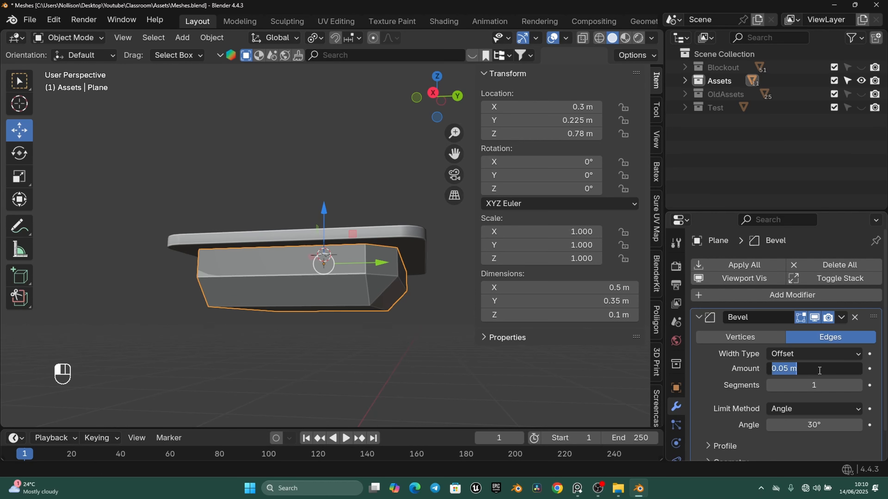
type(".02")
key("Return")
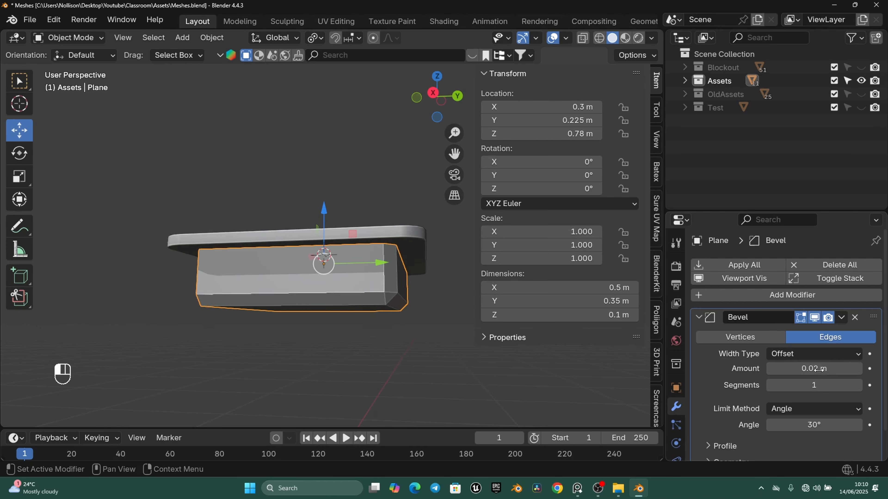
left_click(857, 385)
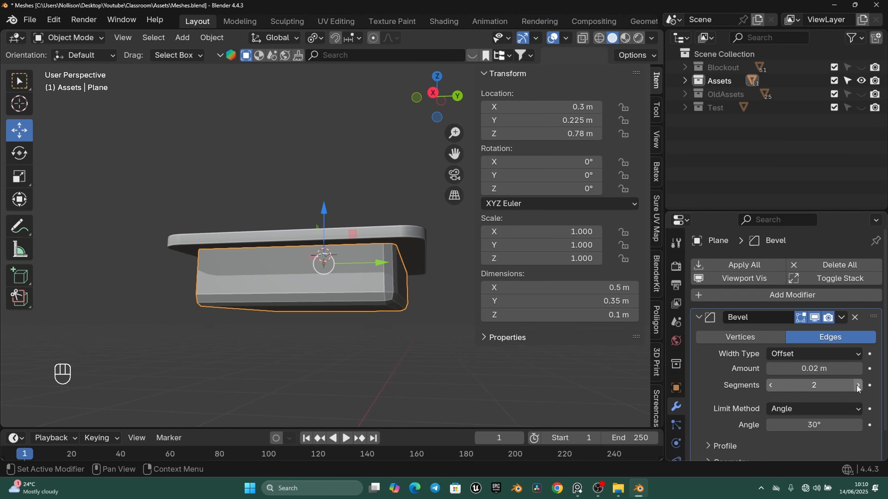
left_click(856, 385)
left_click(857, 385)
Shade the box smooth and inspect it from below without the selection outline.
middle_click_drag(363, 259, 384, 244)
right_click(329, 235)
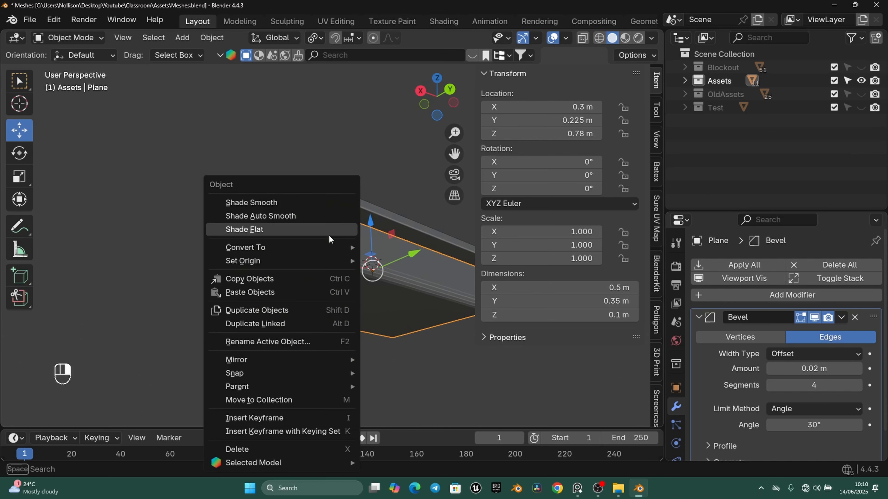
left_click(283, 205)
scroll(353, 353, "down", 2)
left_click(324, 310)
middle_click_drag(324, 308, 336, 259)
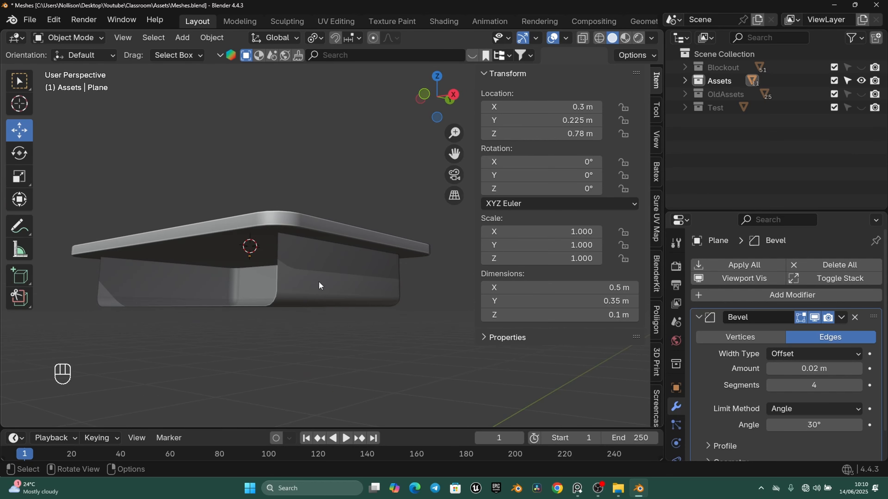
Add a Solidify modifier to the box with a thickness of 0.01 m and an offset of 1.
left_click(318, 281)
left_click(698, 316)
left_click(724, 297)
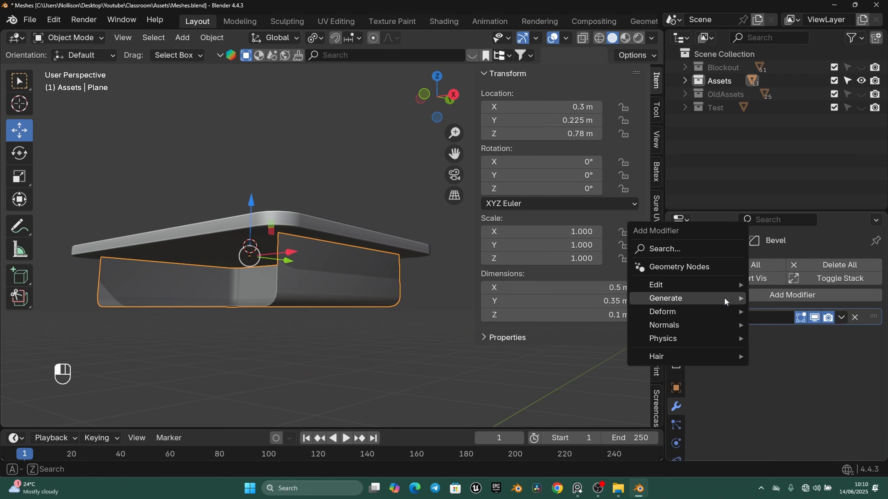
left_click(738, 294)
mouse_move(738, 294)
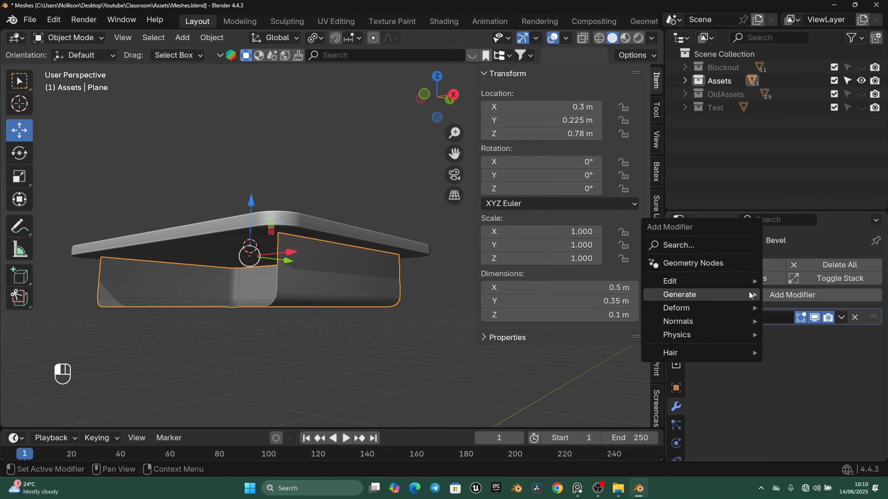
left_click(797, 227)
middle_click_drag(365, 274, 430, 302)
left_click_drag(797, 388, 861, 388)
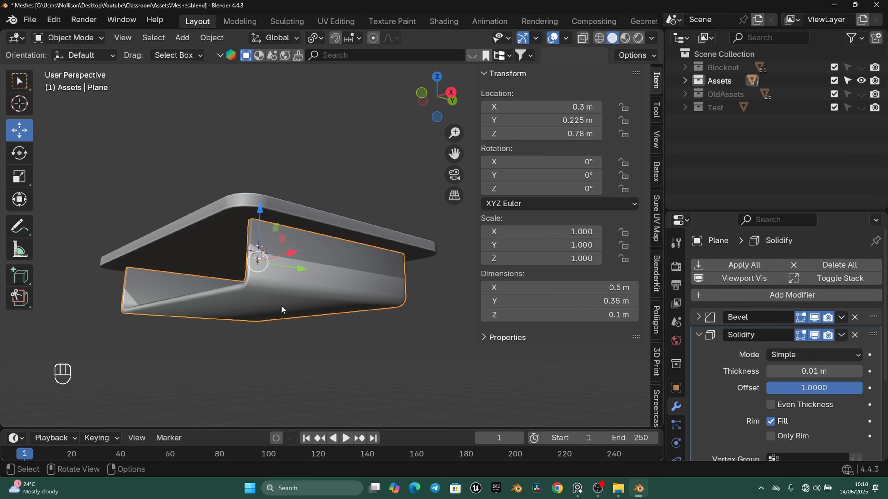
scroll(388, 322, "up", 3)
middle_click_drag(281, 306, 607, 352)
left_click(698, 334)
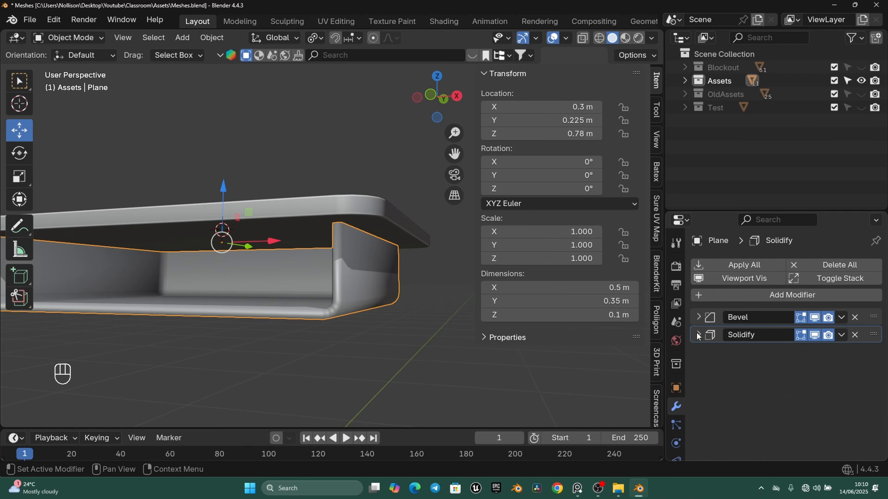
Add a second Bevel modifier after Solidify and set its amount to 0.002 m.
left_click(722, 291)
left_click(769, 252)
scroll(329, 233, "up", 1)
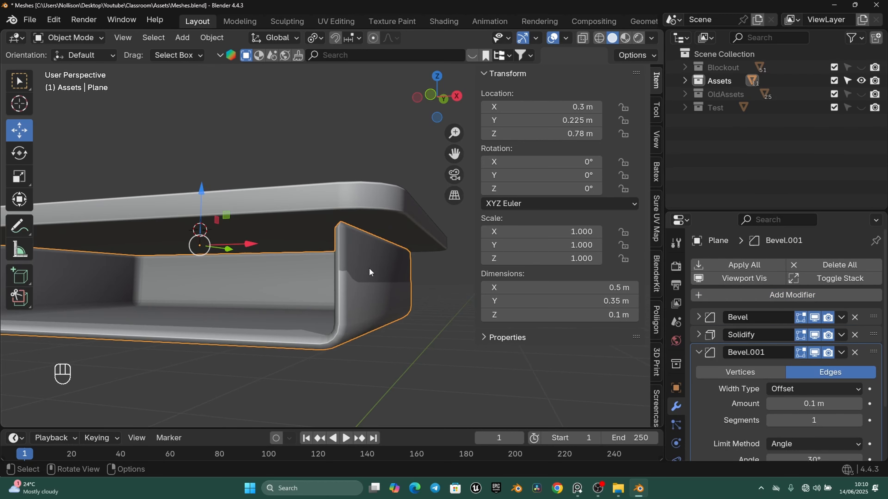
double_click(807, 406)
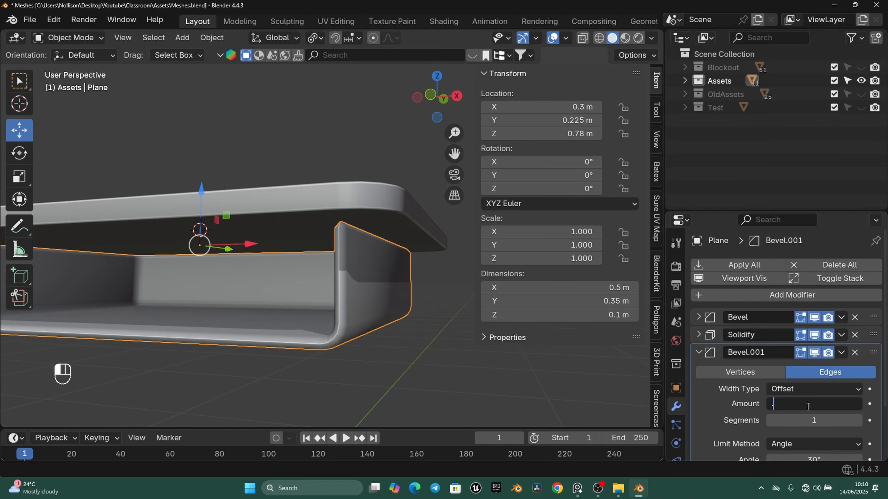
type(".002")
key("Return")
left_click(710, 352)
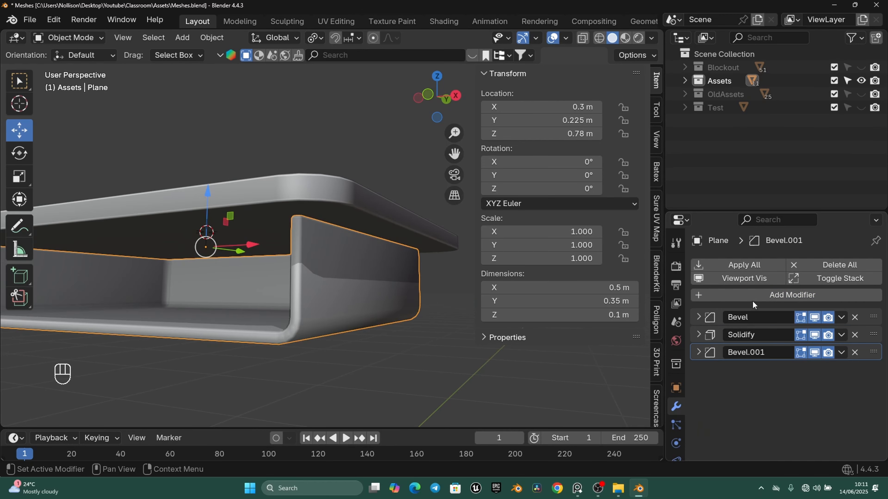
Add a Weighted Normal modifier to the box and set its weight to 100.
left_click(753, 295)
mouse_move(753, 296)
mouse_move(702, 325)
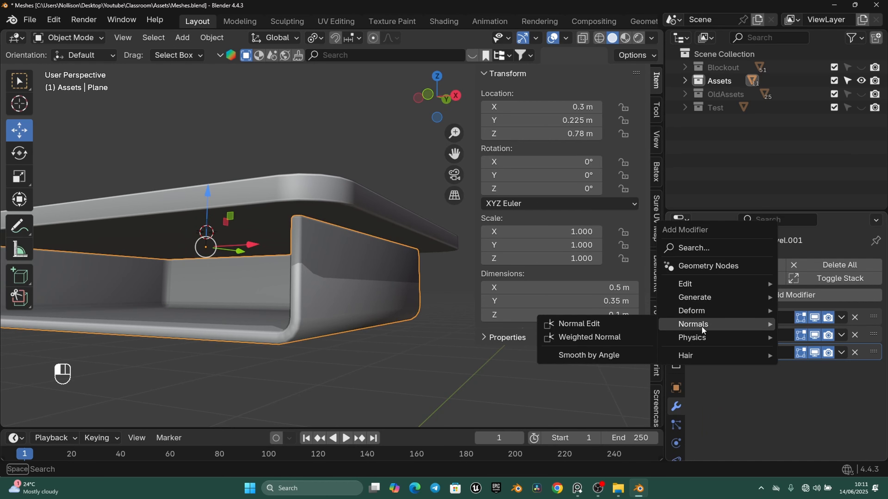
left_click(625, 339)
double_click(804, 407)
type("100")
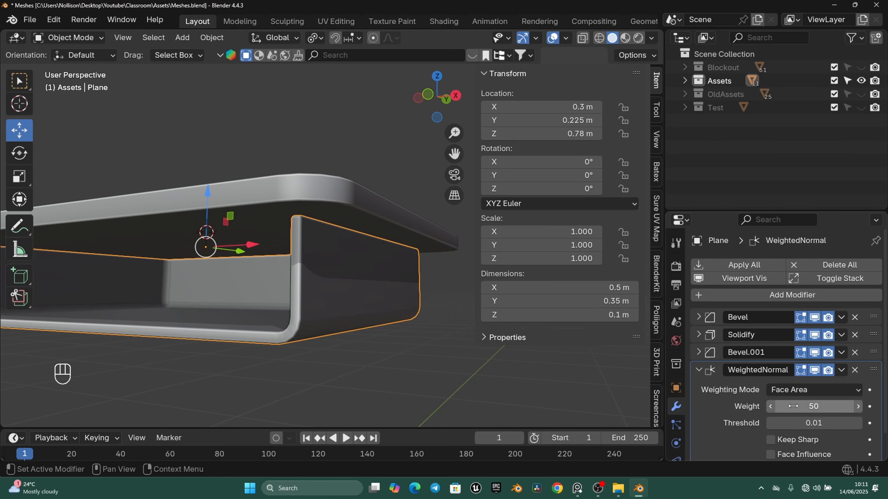
key("Return")
middle_click_drag(150, 276, 315, 257)
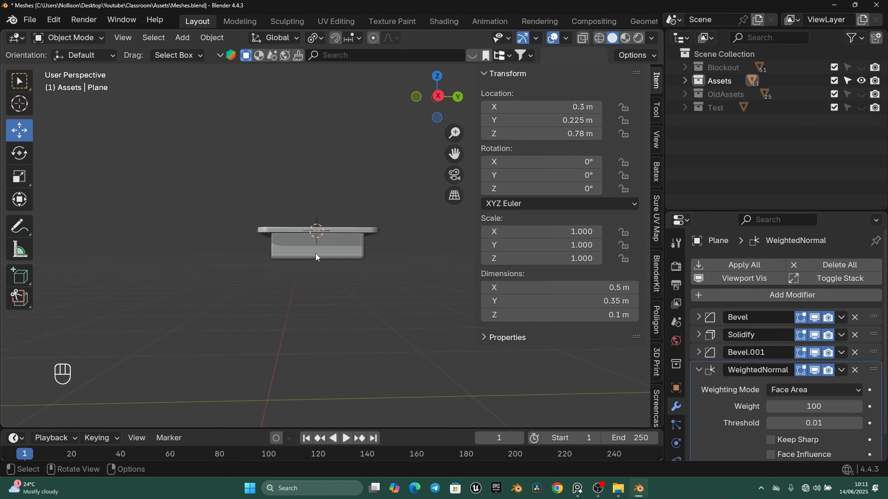
Add a new mesh plane at the centre of the desktop for the leg frame.
key("KP_3")
key("h")
key("shift+a")
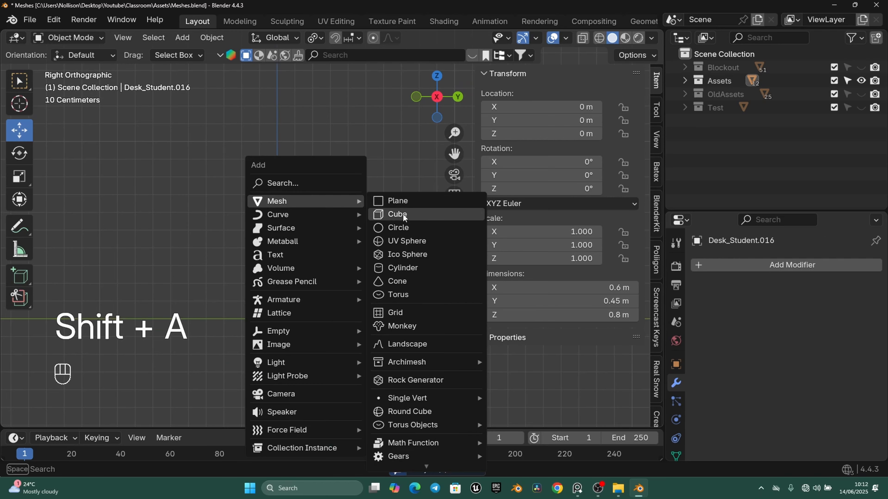
left_click(401, 202)
mouse_move(341, 167)
middle_mouse_down()
mouse_move(308, 243)
mouse_move(399, 254)
middle_mouse_up()
Scale the plane in edit mode along X and Y to about 0.528 × 0.384 m, just inside the desktop outline.
key("KP_7")
key("Tab")
key("z")
left_click(103, 245)
scroll(422, 317, "up", 3)
key("s")
left_click(318, 268)
scroll(328, 266, "up", 4)
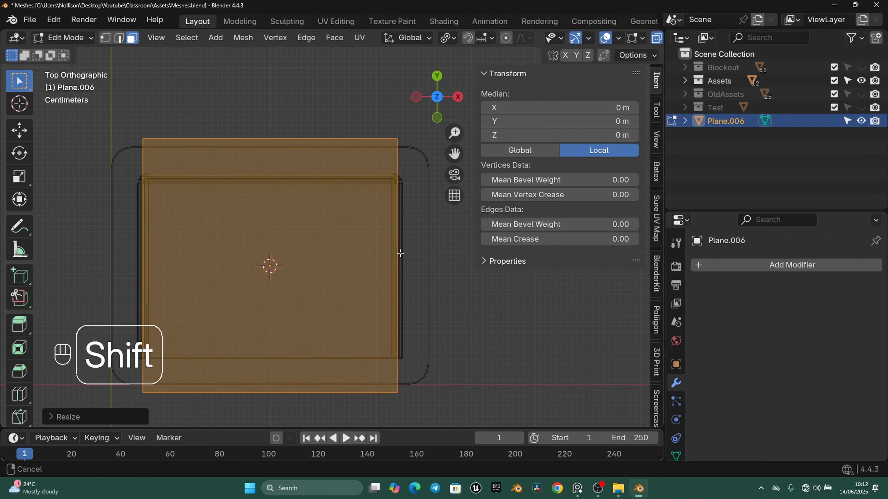
key("s")
key("x")
key("ctrl")
left_click(416, 251)
key("s")
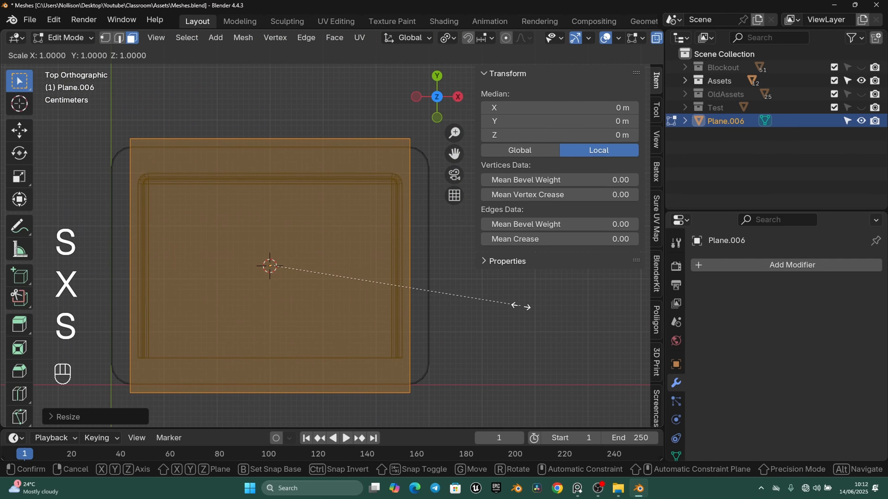
key("y")
left_click(455, 284)
Move the plane object straight down along Z to floor level at Z 0 m.
scroll(454, 285, "down", 3)
key("KP_1")
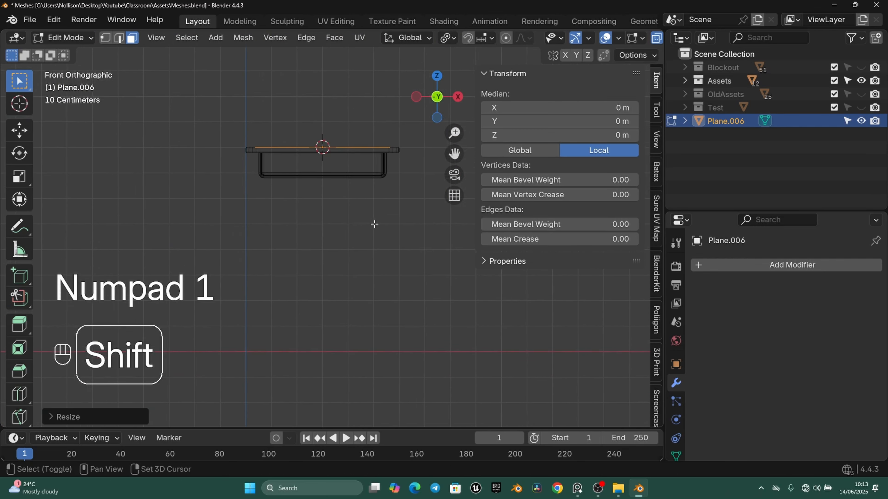
middle_click_drag(372, 222, 357, 200, "shift")
key("Tab")
key("g")
key("z")
key("ctrl")
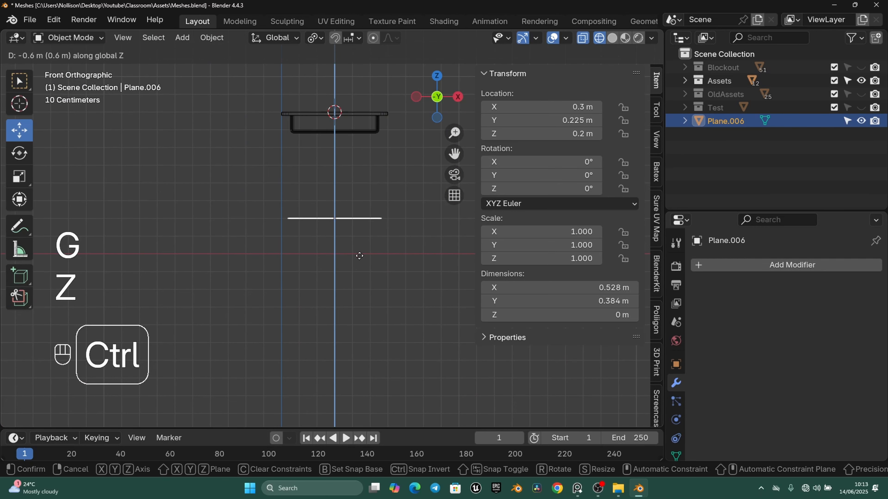
key("ctrl+z")
key("ctrl+z")
key("ctrl+z")
key("ctrl+z")
key("ctrl+z")
key("ctrl+z")
key("ctrl+z")
Add two centred, perpendicular loop cuts that divide the plane into four quarters.
key("1")
key("2")
key("Tab")
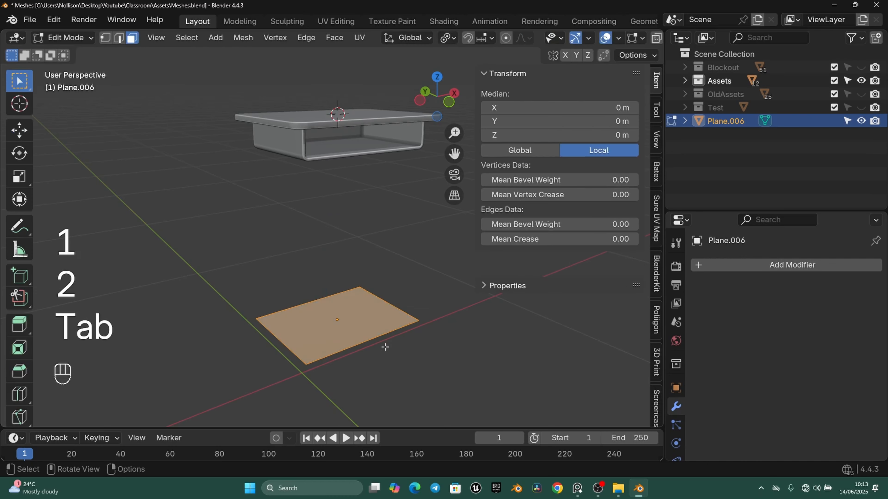
middle_click_drag(373, 351, 375, 329, "shift")
scroll(381, 350, "up", 2)
key("1")
middle_click_drag(389, 380, 353, 331, "shift")
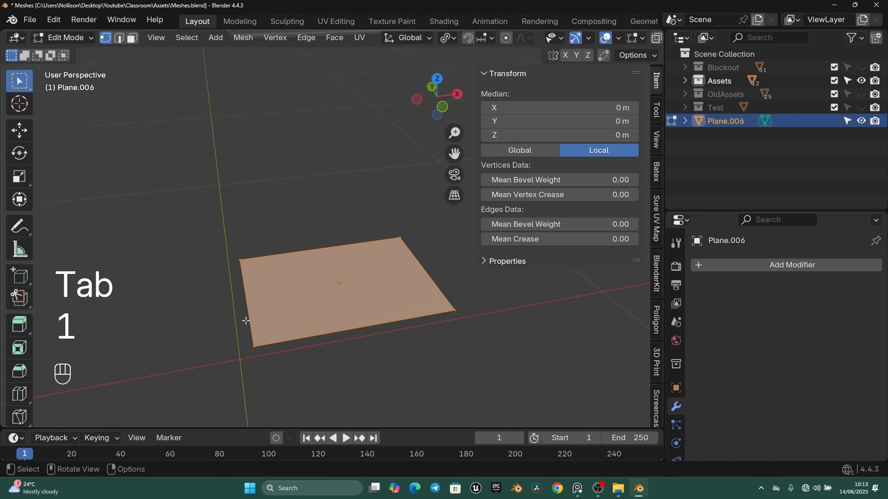
scroll(355, 337, "up", 1)
key("a")
key("a")
key("ctrl+r")
left_click(337, 254)
right_click(336, 254)
key("ctrl+r")
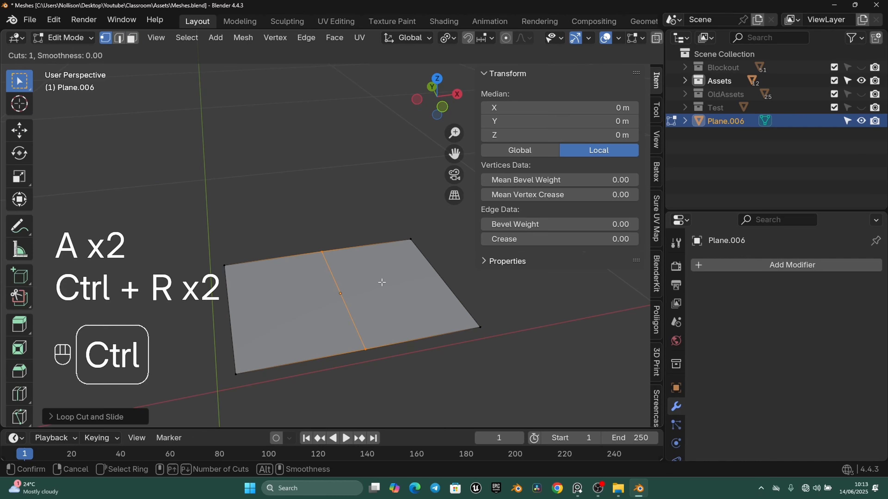
left_click(429, 277)
right_click(428, 280)
Delete every vertex of the plane except its four corner vertices.
left_click(226, 266)
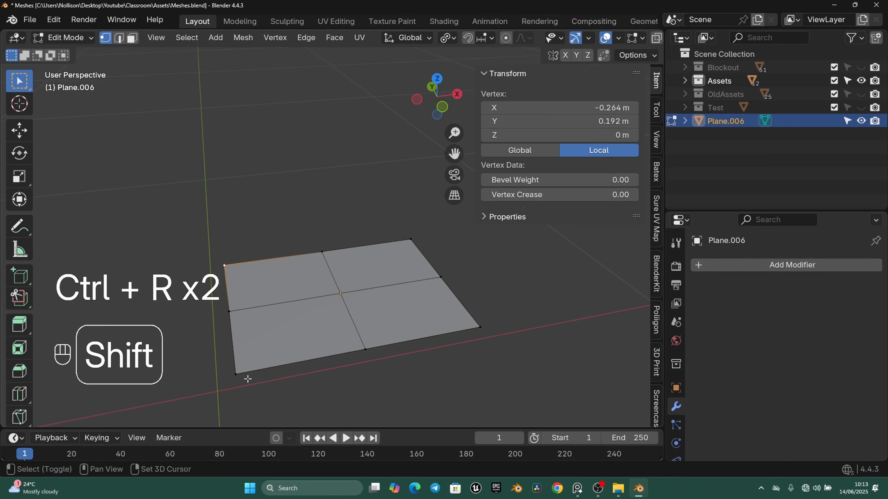
left_click(247, 379, "shift")
left_click(465, 331, "shift")
key("ctrl+i")
key("x")
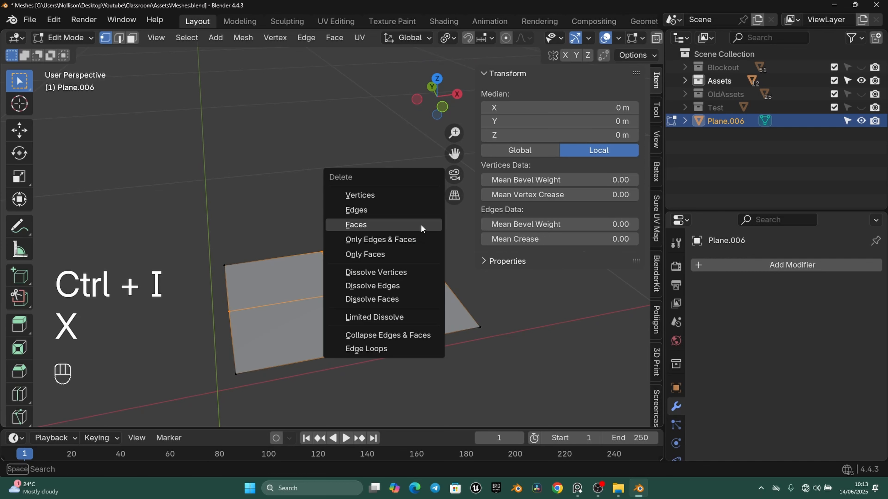
left_click(376, 195)
Delete the two corner vertices on the negative X side, keeping the pair at X 0.264 m.
middle_click_drag(344, 248, 374, 235)
key("a")
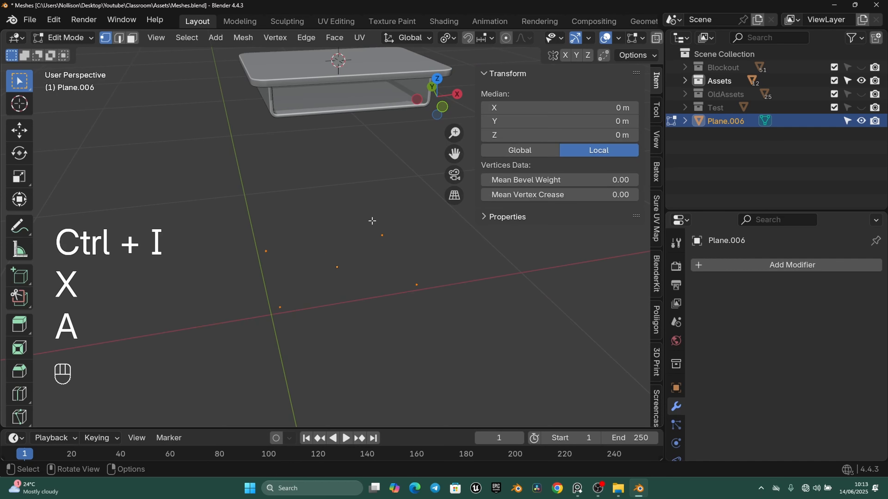
key("KP_3")
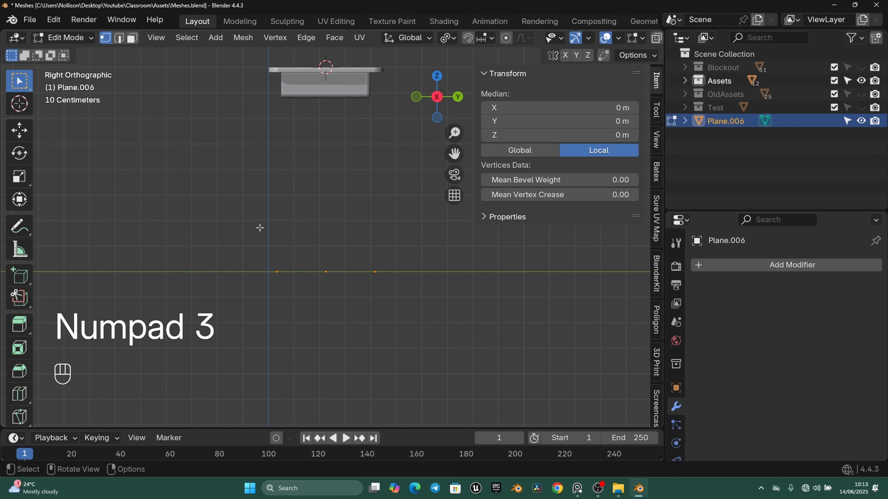
middle_click_drag(259, 228, 242, 224)
left_click_drag(218, 198, 325, 372)
key("x")
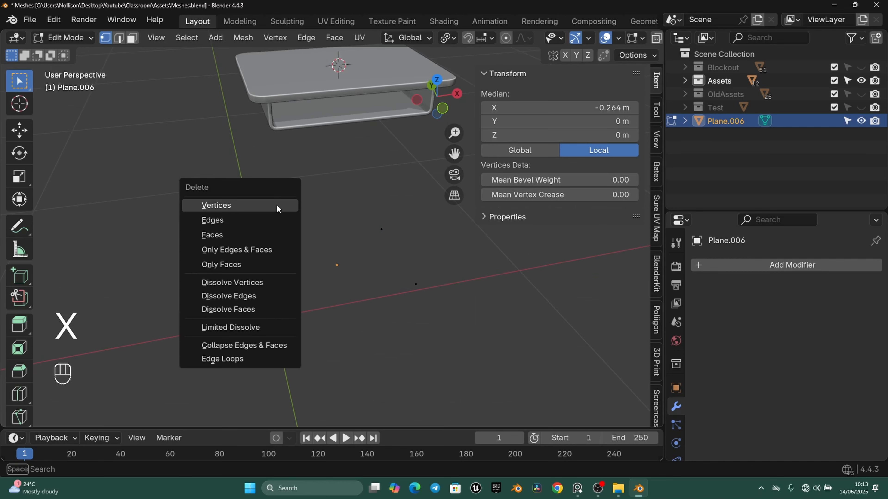
key("x")
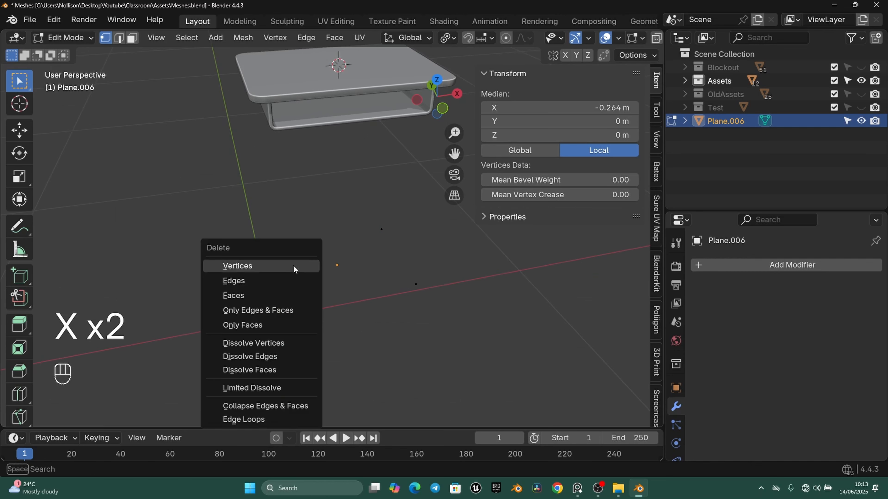
Extrude the two remaining vertices 0.7 m upward along Z and join their upper ends with an edge.
key("a")
key("KP_3")
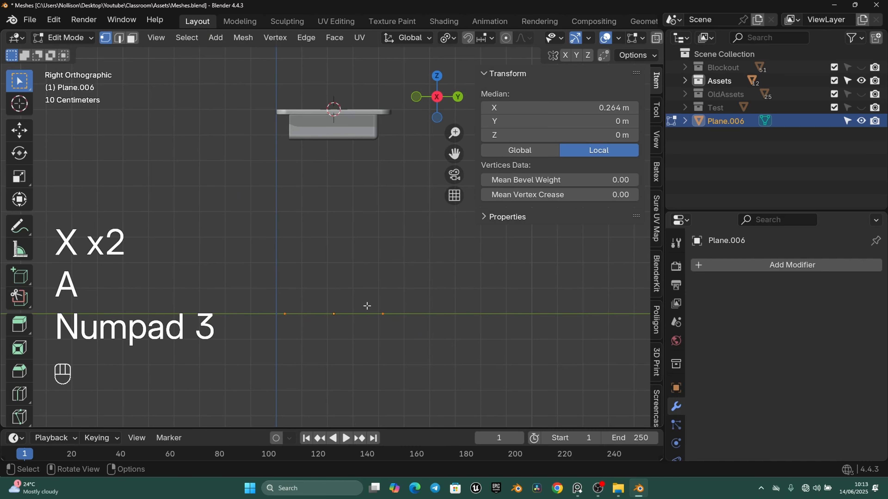
key("e")
key("z")
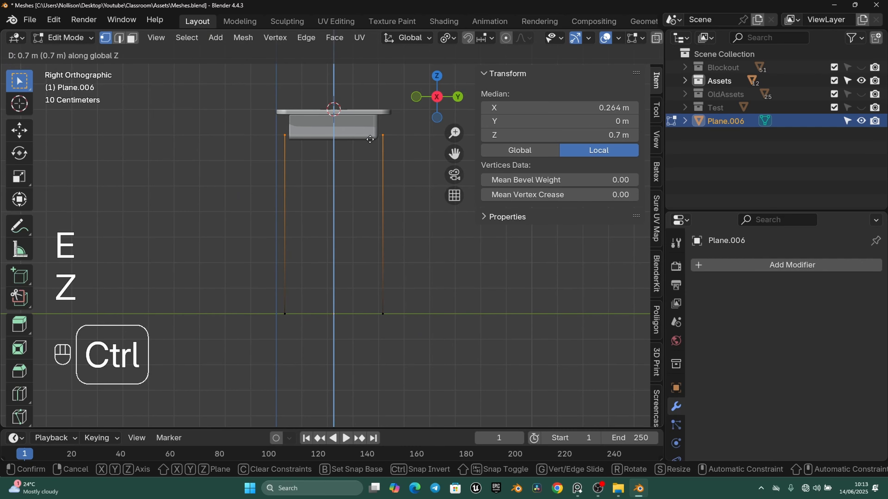
left_click(369, 139)
key("f")
Raise the frame's top edge along Z to a height of 0.76 m, just beneath the desktop.
key("shift+z")
scroll(333, 301, "up", 5)
key("g")
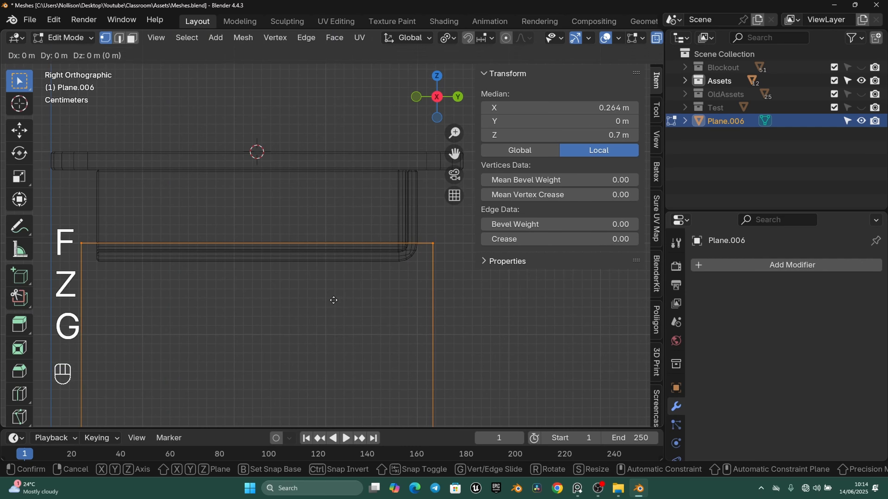
key("z")
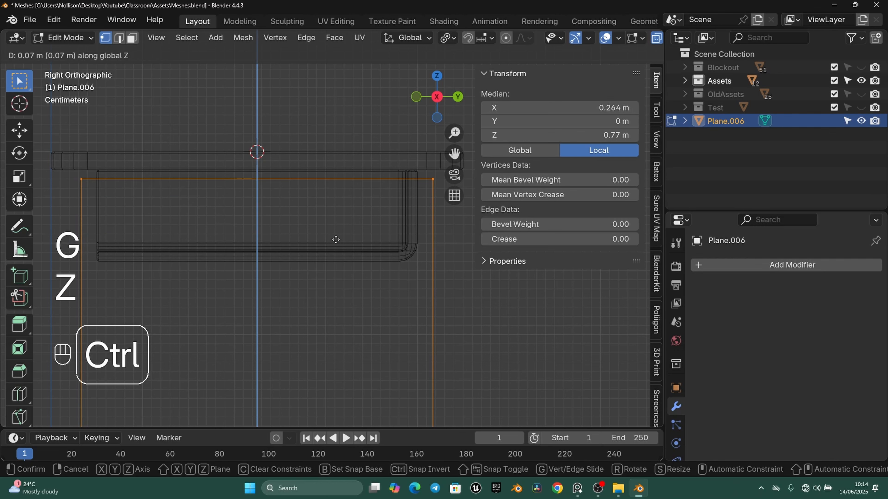
left_click(335, 239)
Check the legs in the school desk reference images and move the frame's positive Y leg inward by 0.04 m.
scroll(335, 239, "down", 5)
key("a")
key("a")
left_click_drag(321, 127, 384, 364)
scroll(400, 262, "up", 3)
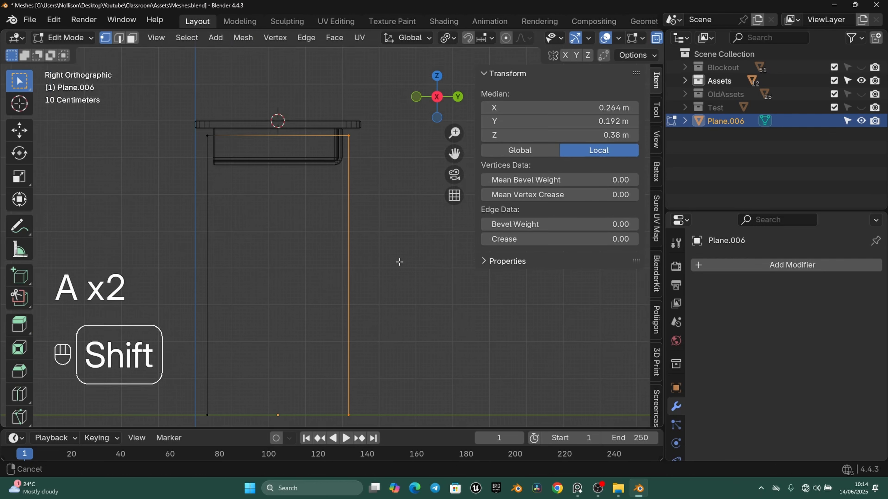
scroll(399, 262, "up", 4)
left_click(578, 489)
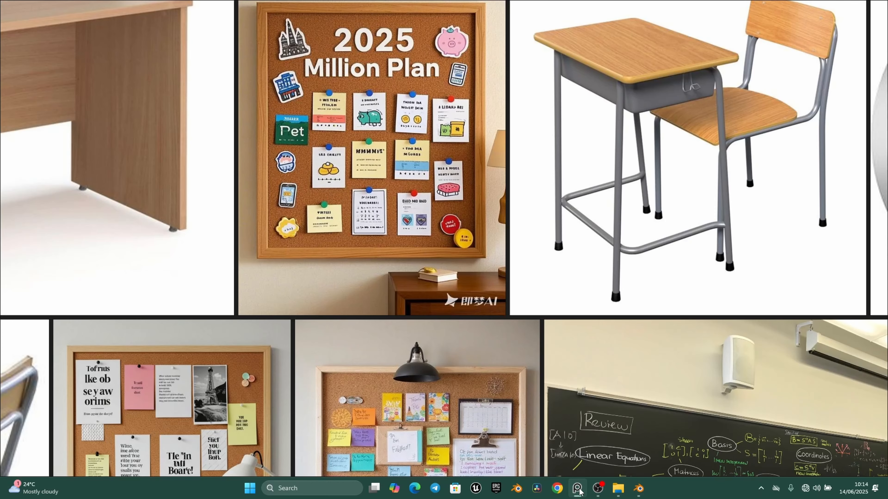
scroll(345, 295, "down", 3)
scroll(343, 297, "up", 2)
scroll(456, 269, "down", 3)
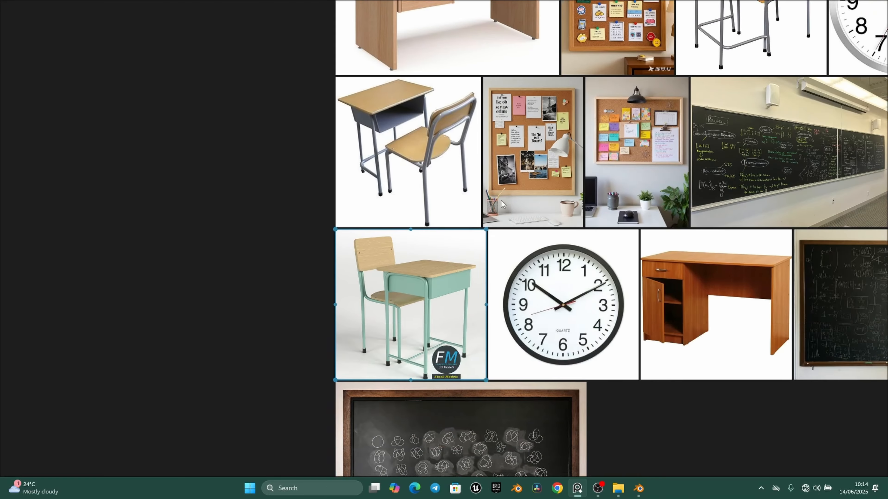
scroll(463, 282, "up", 2)
left_click(639, 489)
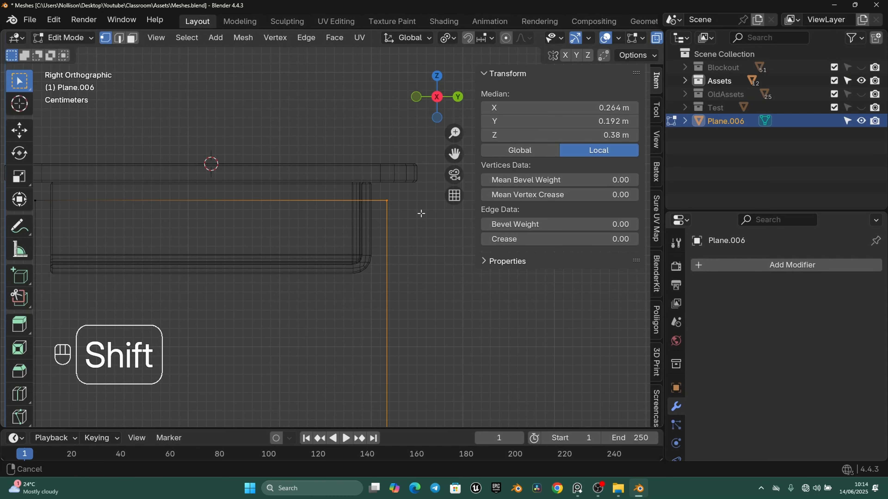
scroll(422, 238, "down", 2, "shift")
key("g")
key("y")
left_click(390, 266)
scroll(378, 257, "down", 7)
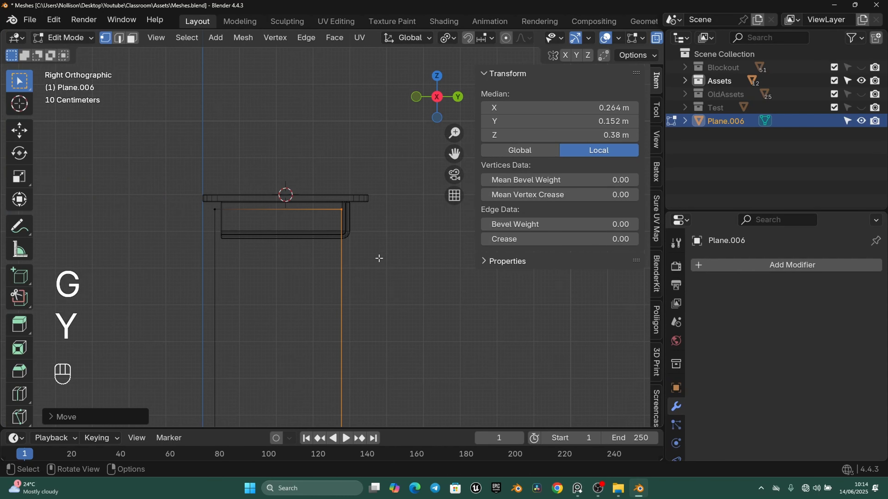
Move the negative Y leg inward along Y and shift the opposite leg to Y 0.142 m, making the frame 0.304 m deep.
middle_click_drag(379, 257, 415, 228, "shift")
left_click_drag(256, 153, 340, 397)
scroll(289, 195, "up", 4)
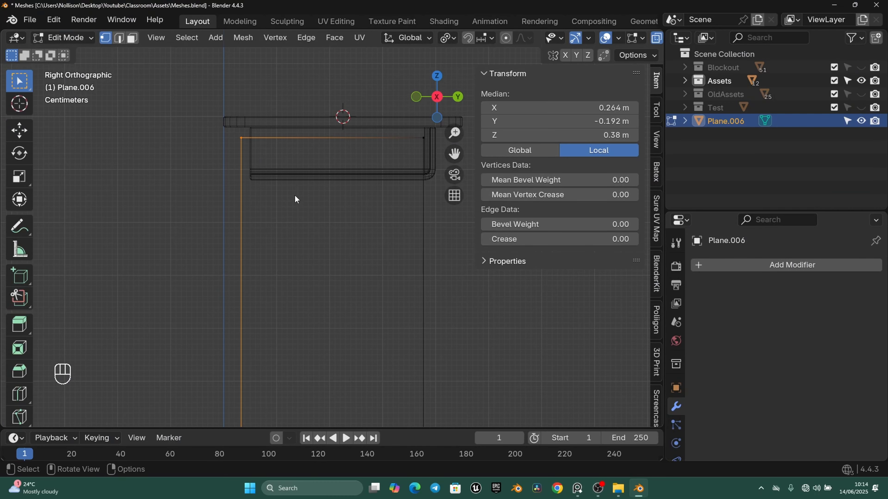
key("g")
key("y")
key("ctrl")
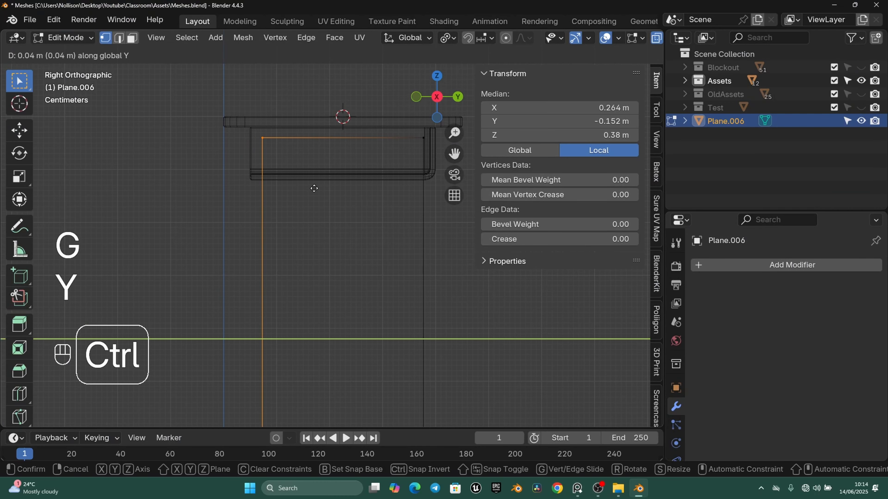
left_click(311, 188, "ctrl")
scroll(413, 178, "down", 1)
middle_click_drag(411, 179, 360, 164, "shift")
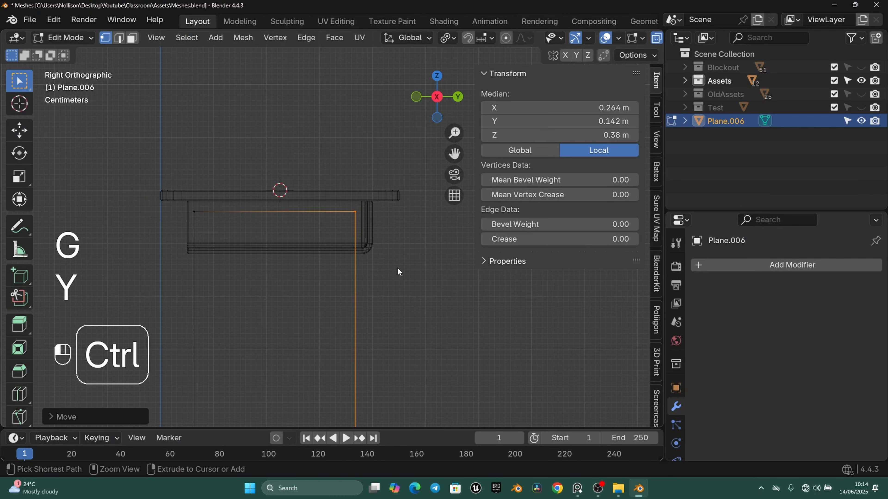
scroll(399, 272, "down", 3)
middle_click_drag(333, 284, 352, 251, "shift")
Add a Bevel modifier to the leg frame in object mode and set it to affect vertices.
key("Tab")
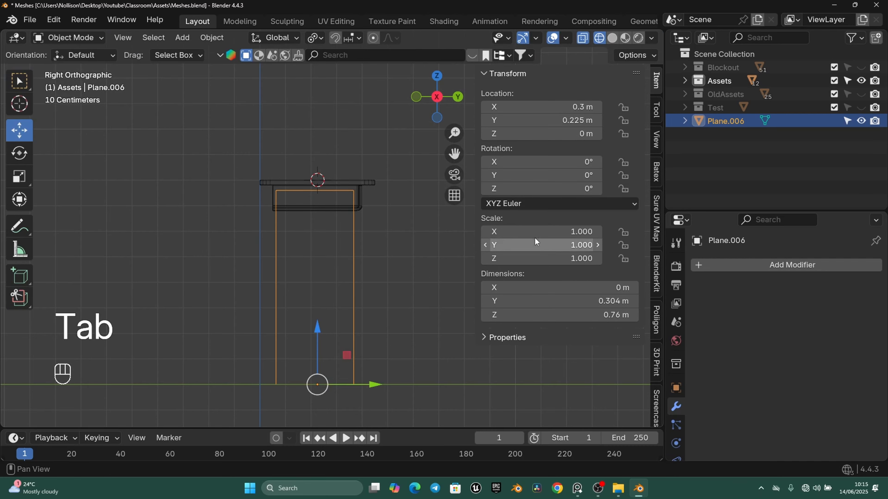
scroll(332, 226, "up", 2)
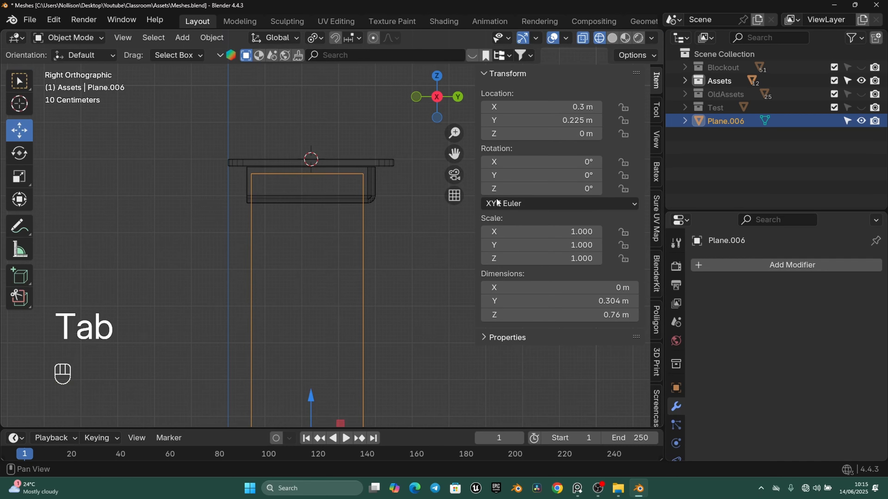
left_click(745, 265)
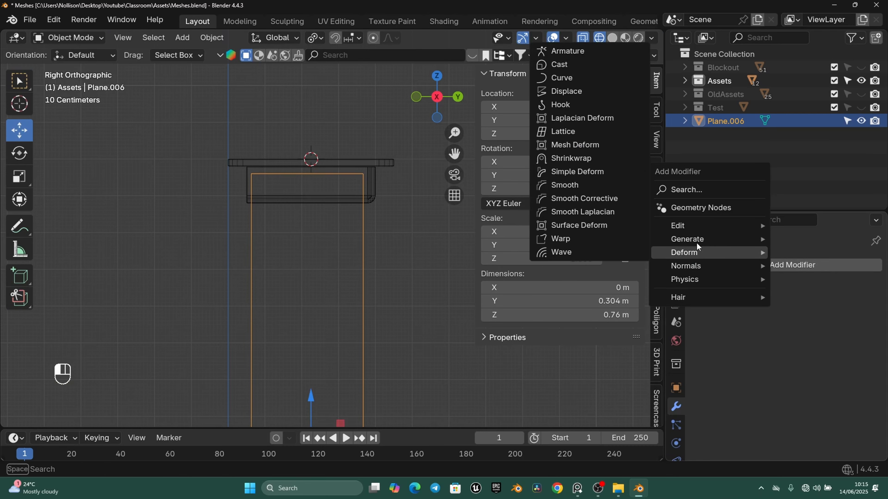
mouse_move(700, 243)
left_click(568, 252)
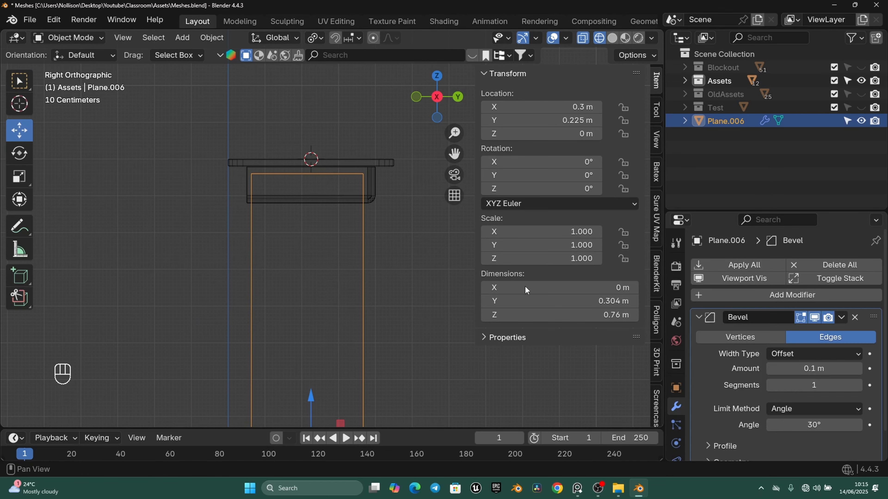
left_click(755, 336)
Set the leg frame's bevel to 4 segments and an amount of 0.04 m.
scroll(394, 242, "up", 2)
left_click(858, 386)
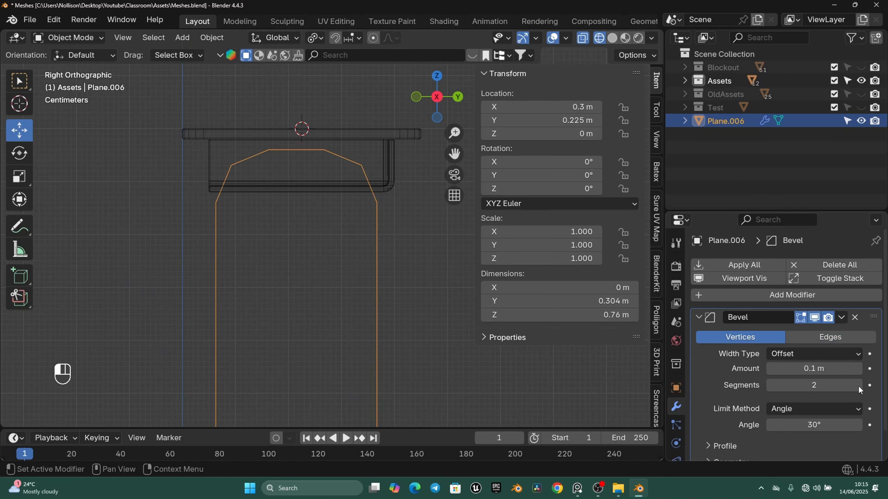
left_click(858, 386)
left_click(858, 386)
left_click(821, 369)
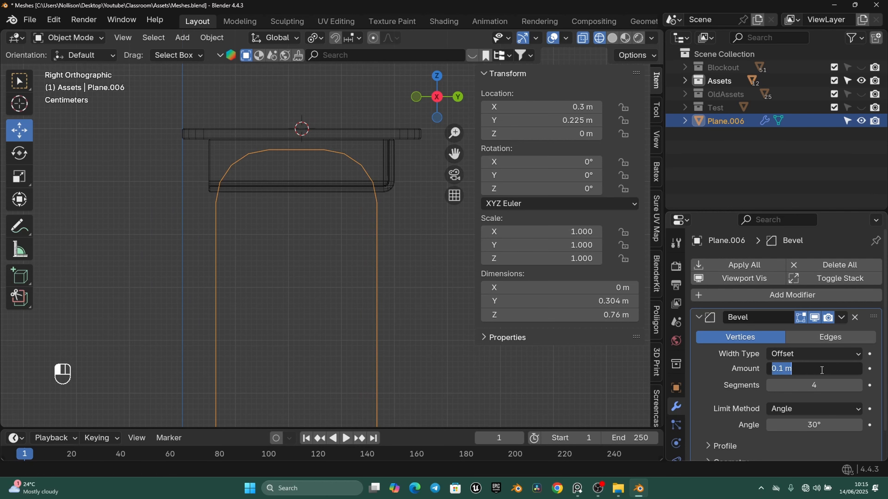
type(".04")
key("Return")
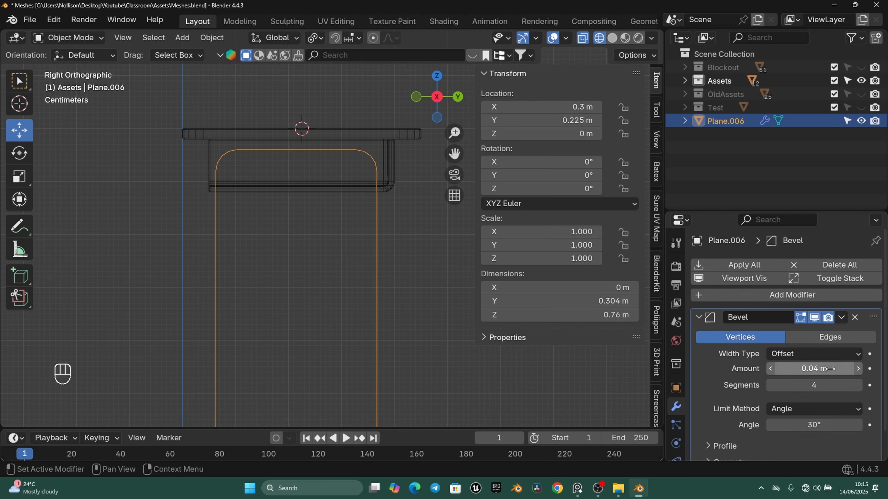
Inspect the leg frame's rounded corners and its position beside the box in solid shading and perspective.
scroll(332, 142, "down", 5)
scroll(343, 276, "up", 4)
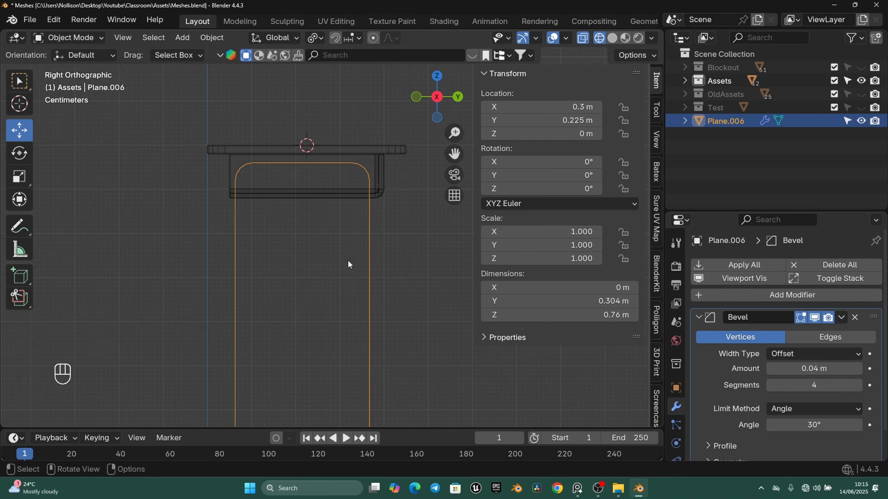
key("Tab")
scroll(364, 221, "down", 1)
scroll(339, 172, "up", 4)
key("Tab")
key("z")
middle_click_drag(287, 224, 360, 245)
mouse_move(359, 245)
middle_mouse_down("shift")
mouse_move(323, 200)
mouse_move(338, 196)
mouse_move(317, 209)
middle_mouse_up("shift")
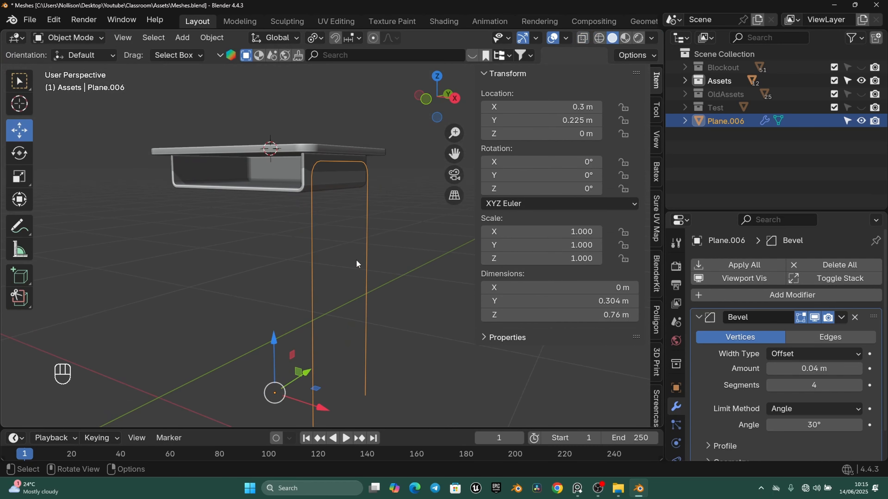
Convert the bevelled leg frame from a mesh into a curve.
right_click(363, 206)
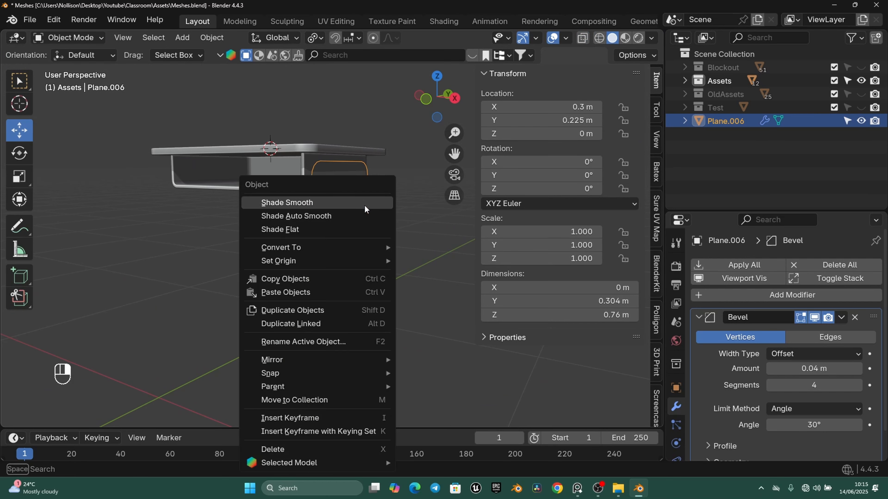
mouse_move(372, 248)
left_click(428, 262)
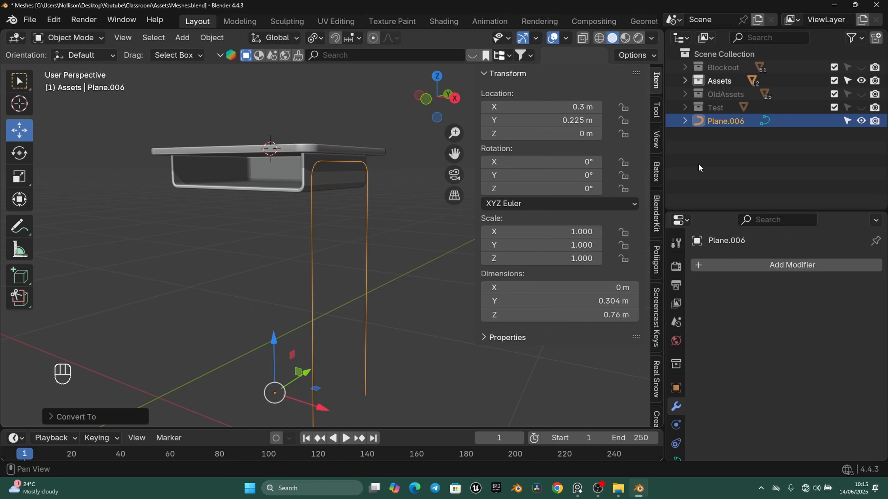
Give the leg frame curve tube thickness with a round bevel depth of 0.01 m.
middle_click_drag(679, 394, 673, 357)
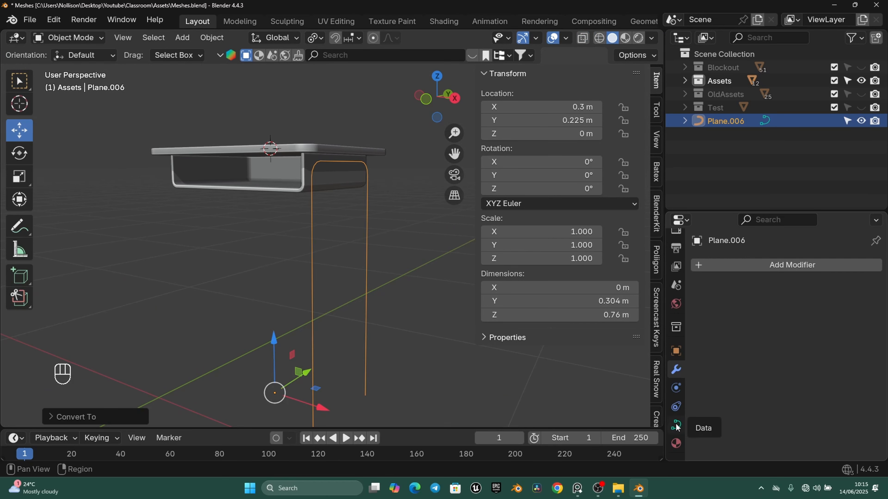
left_click(676, 425)
scroll(706, 295, "down", 10)
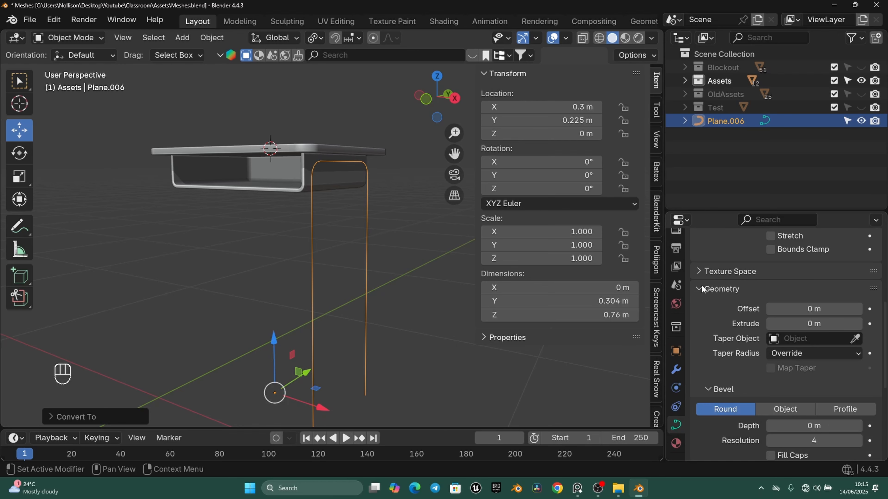
scroll(727, 288, "down", 3)
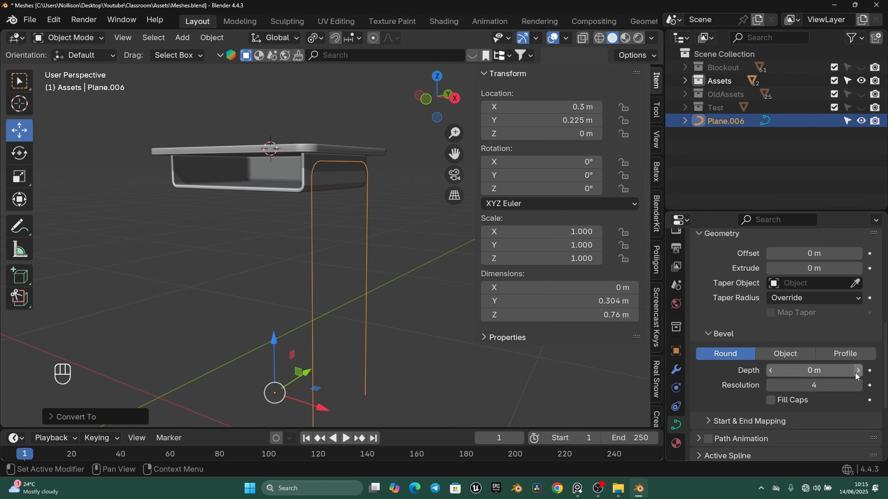
left_click(818, 370)
type("0.01")
key("Return")
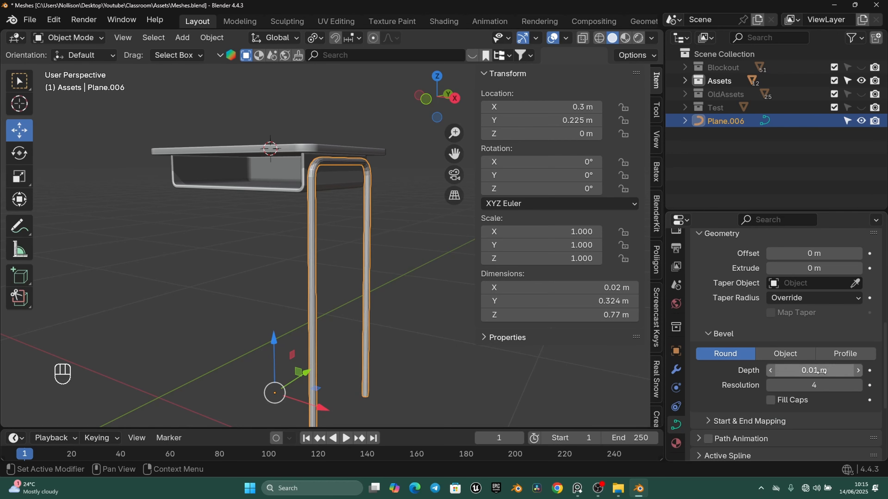
left_click(436, 231)
middle_click_drag(435, 231, 361, 202)
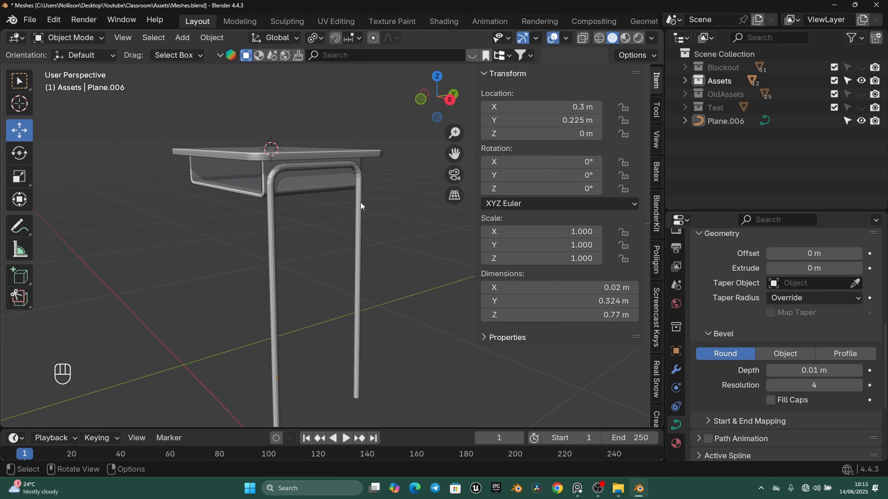
Convert the thickened leg frame curve back to a mesh.
left_click(361, 202)
right_click(360, 202)
mouse_move(361, 202)
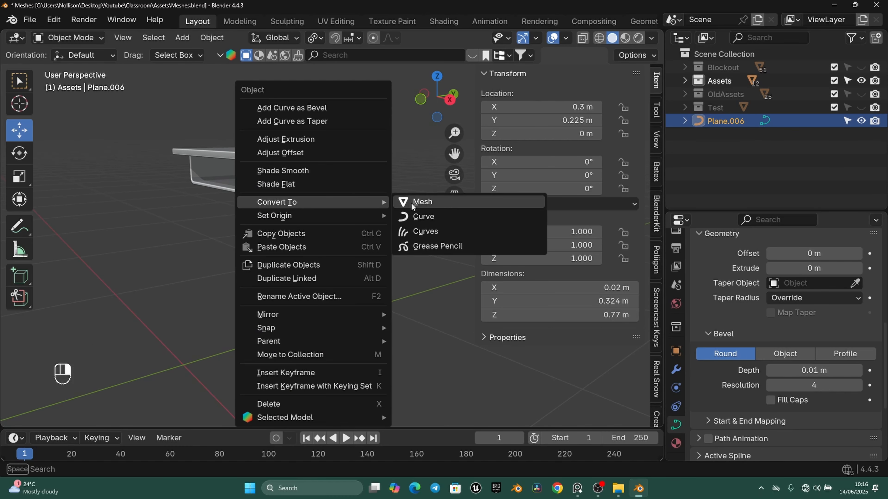
left_click(427, 202)
middle_click_drag(406, 206, 368, 213)
left_click(376, 203)
In the right side view, raise the leg frame's top bar and rounded corner vertices 0.008 m along Z.
key("KP_3")
left_click(336, 220)
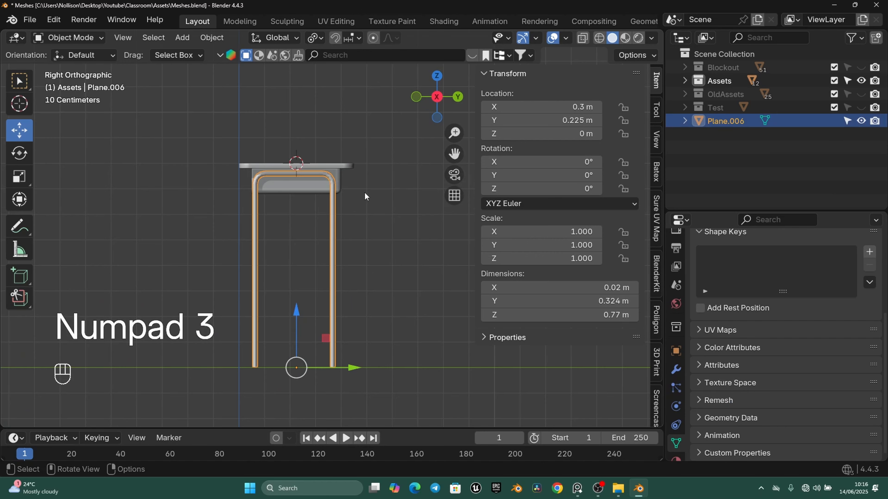
key("Tab")
key("1")
key("z")
scroll(320, 191, "up", 3)
middle_click_drag(330, 147, 386, 281, "shift")
key("a")
key("a")
key("b")
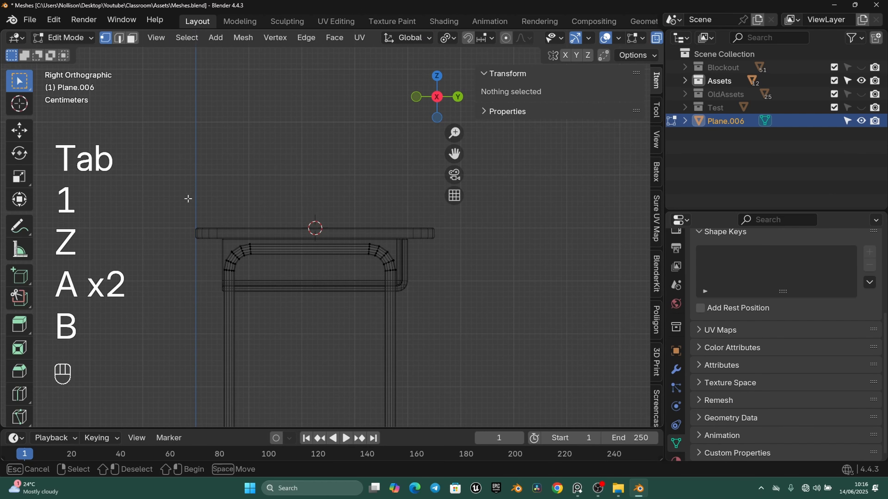
left_click_drag(163, 189, 466, 361)
scroll(434, 358, "up", 1)
scroll(383, 255, "up", 6)
scroll(361, 205, "up", 2)
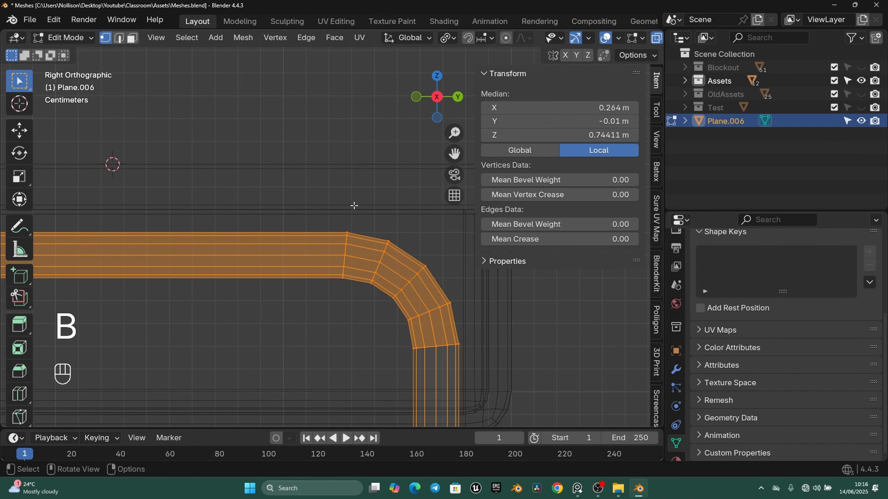
key("g")
key("z")
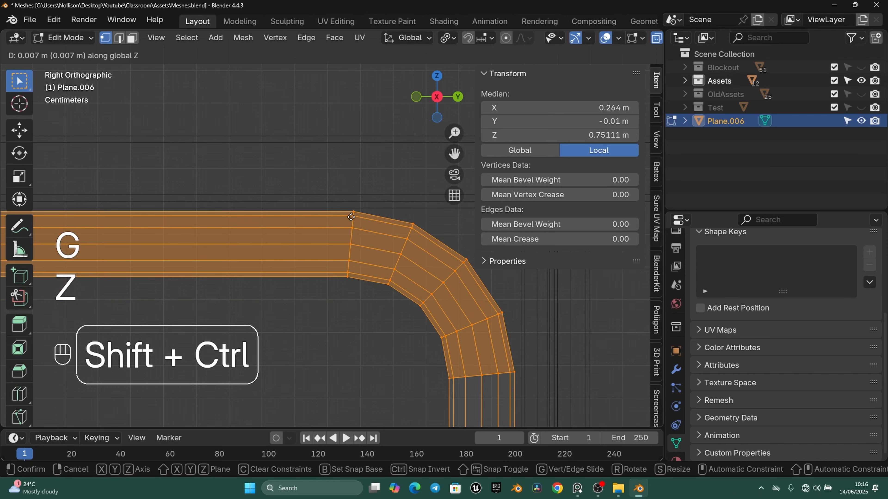
left_click(363, 198)
key("z")
scroll(363, 198, "down", 7)
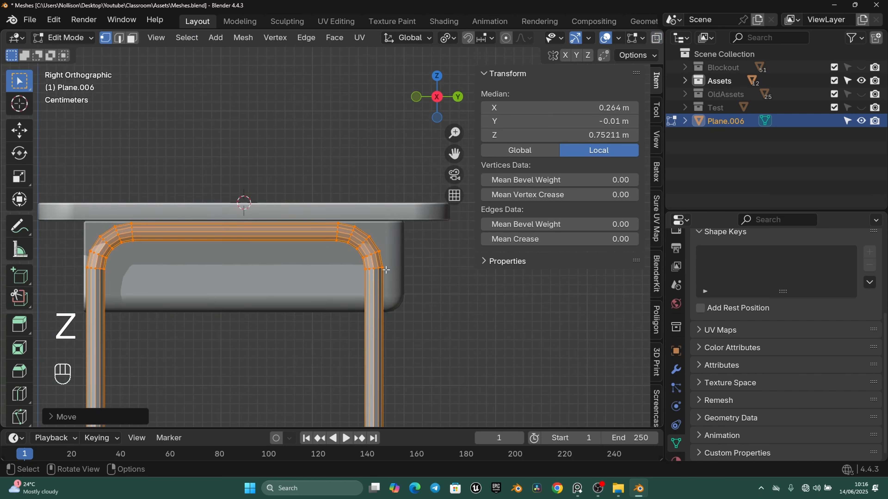
Nudge the leg frame's top section further up along Z until the frame is 0.78 m tall, and return to object mode.
scroll(291, 258, "up", 3)
key("z")
scroll(291, 258, "up", 3)
middle_click_drag(320, 262, 306, 271, "shift")
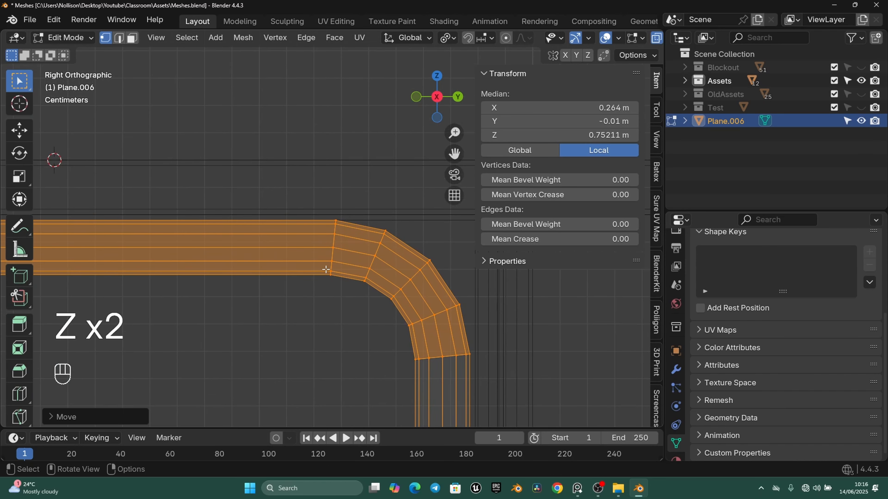
key("g")
key("z")
left_click(316, 302)
scroll(316, 301, "down", 6)
key("z")
key("Tab")
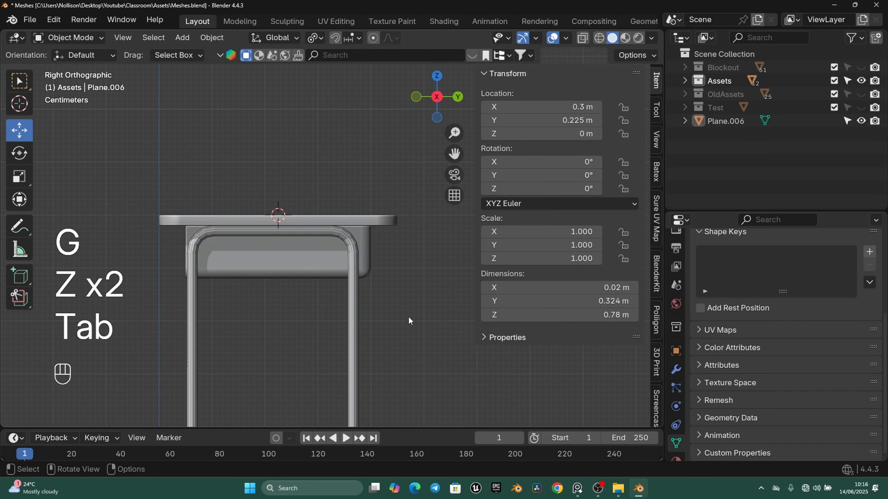
Add a Mirror modifier on the X axis to the leg frame to create the opposite pair of legs.
scroll(409, 307, "down", 8)
mouse_move(409, 308)
middle_mouse_down()
mouse_move(322, 307)
mouse_move(356, 243)
mouse_move(374, 280)
middle_mouse_up()
scroll(323, 301, "up", 6)
scroll(324, 300, "up", 1)
left_click(338, 211)
left_click(350, 242)
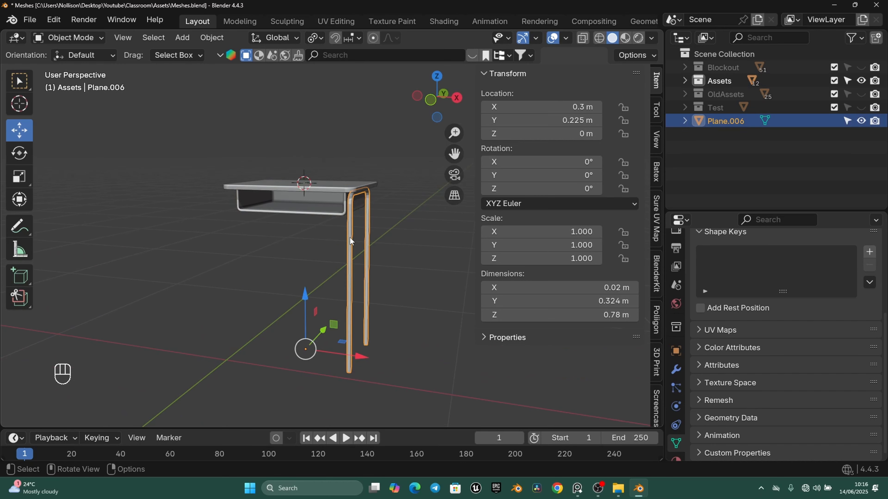
left_click(676, 370)
left_click(732, 270)
mouse_move(731, 271)
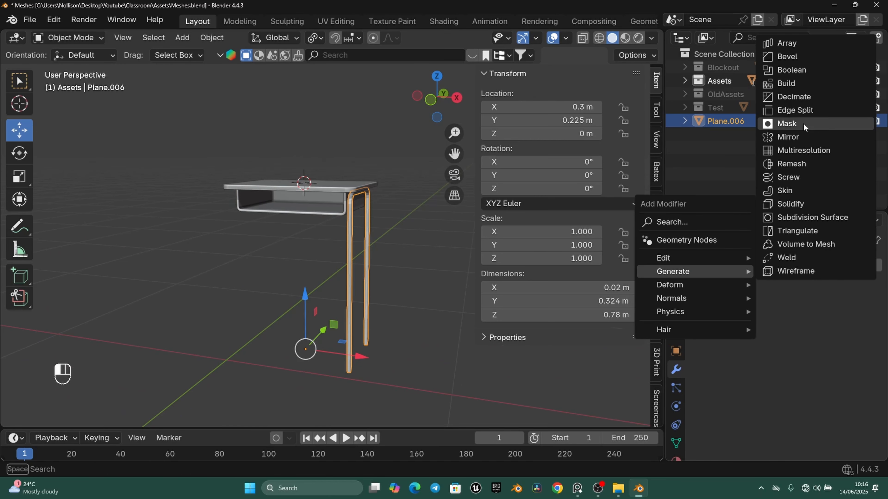
left_click(795, 137)
Inspect how the mirrored leg frames fit against the sides of the box and beneath the desktop.
middle_click_drag(349, 223, 268, 224)
middle_click_drag(378, 273, 334, 272)
scroll(334, 271, "up", 2)
mouse_move(344, 301)
middle_mouse_down("shift")
mouse_move(334, 260)
mouse_move(334, 286)
middle_mouse_up("shift")
scroll(352, 249, "down", 3)
scroll(323, 233, "down", 1)
middle_click_drag(321, 233, 325, 237)
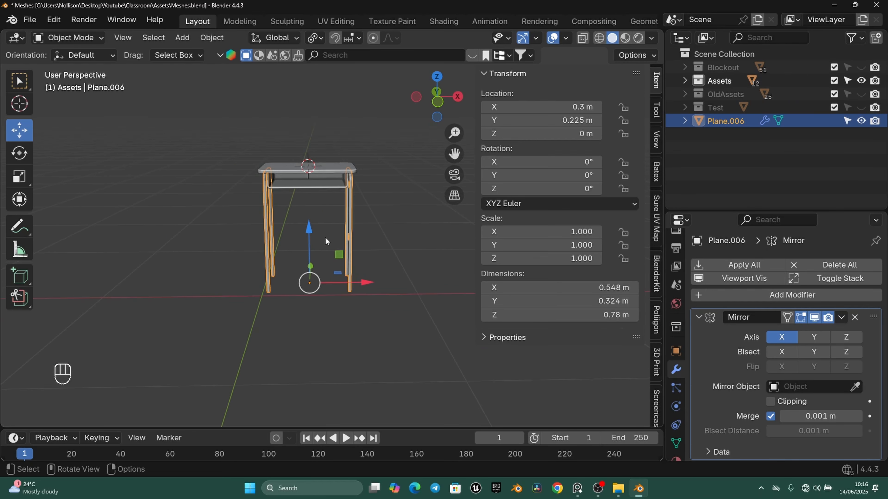
scroll(325, 236, "up", 2)
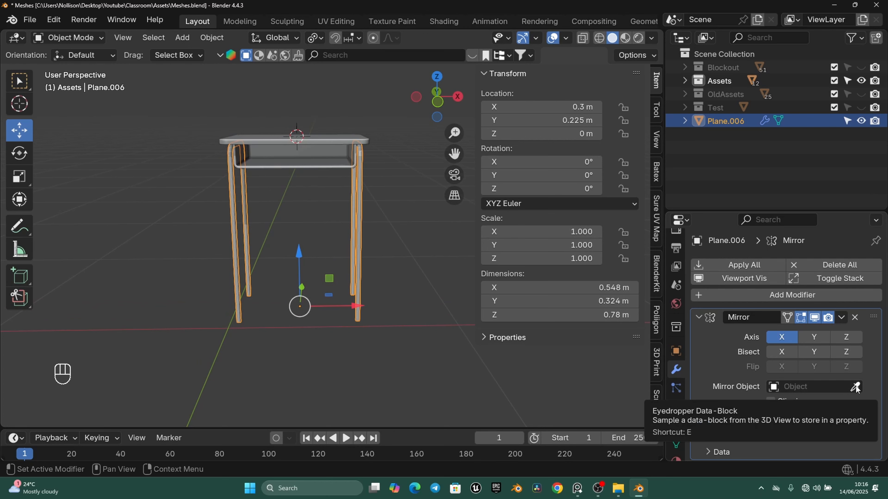
middle_click_drag(317, 208, 317, 178)
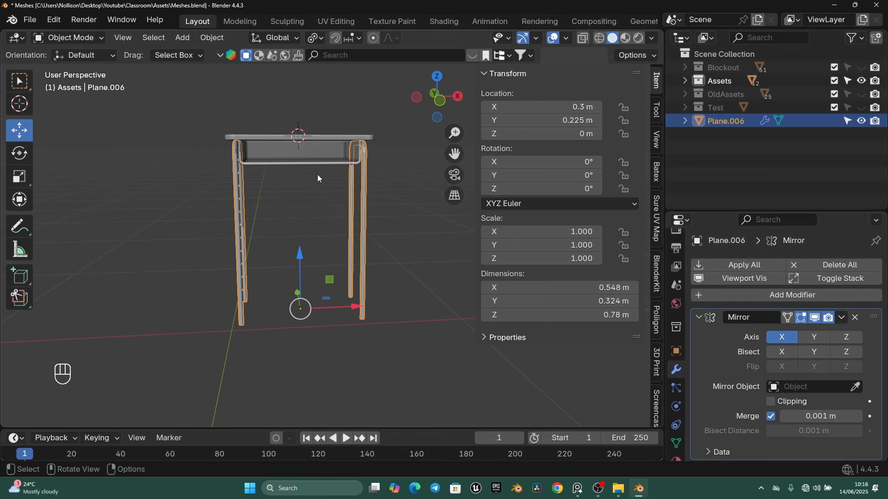
left_click(300, 150)
middle_click_drag(307, 177, 301, 140)
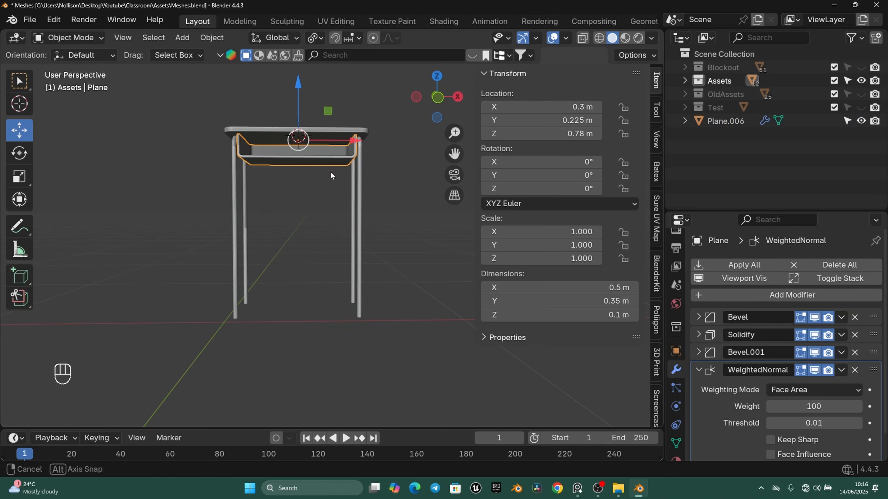
middle_click_drag(331, 175, 325, 227)
left_click(346, 263)
left_click(385, 245)
middle_click_drag(395, 251, 370, 258)
scroll(384, 257, "down", 2)
Switch to the reference image board, examine the desk's lower crossbars between the legs, and return to Blender.
left_click(577, 488)
scroll(400, 330, "up", 3)
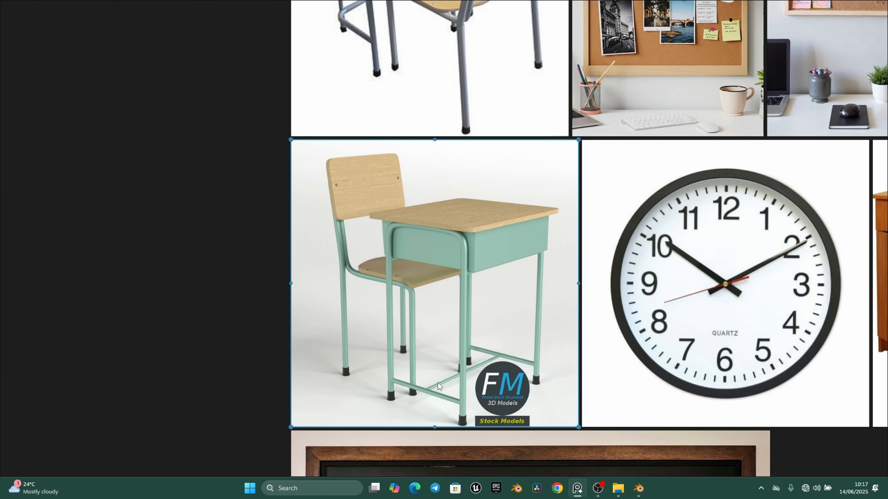
scroll(394, 405, "up", 3)
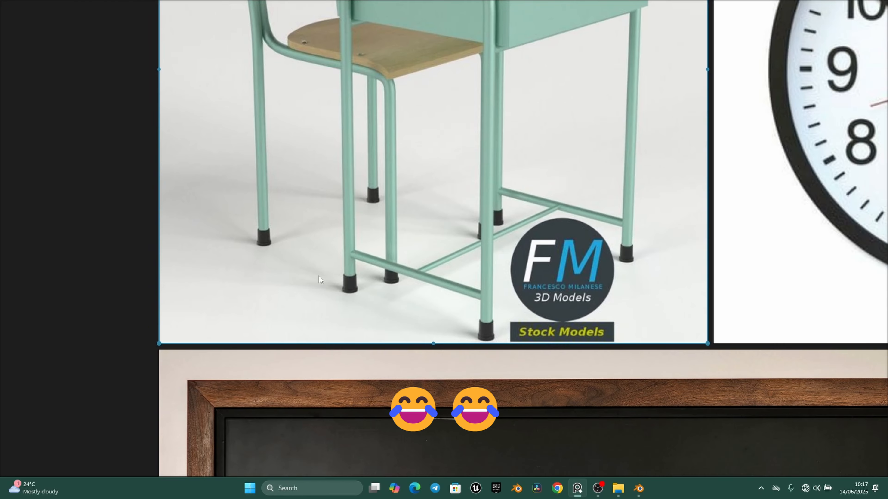
scroll(419, 302, "down", 3)
left_click(639, 488)
Duplicate the straight cylindrical faces of the positive Y leg in place and rotate the copy 90° in the right side view.
key("KP_3")
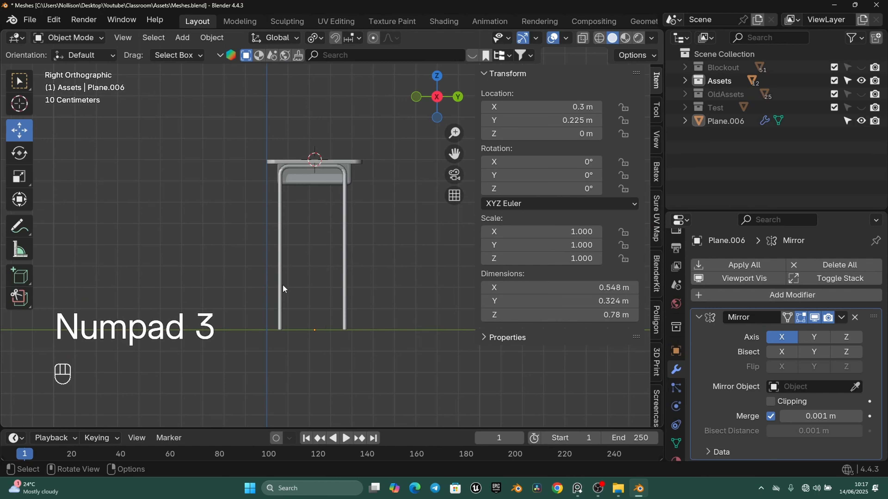
key("Tab")
key("3")
key("z")
key("a")
key("a")
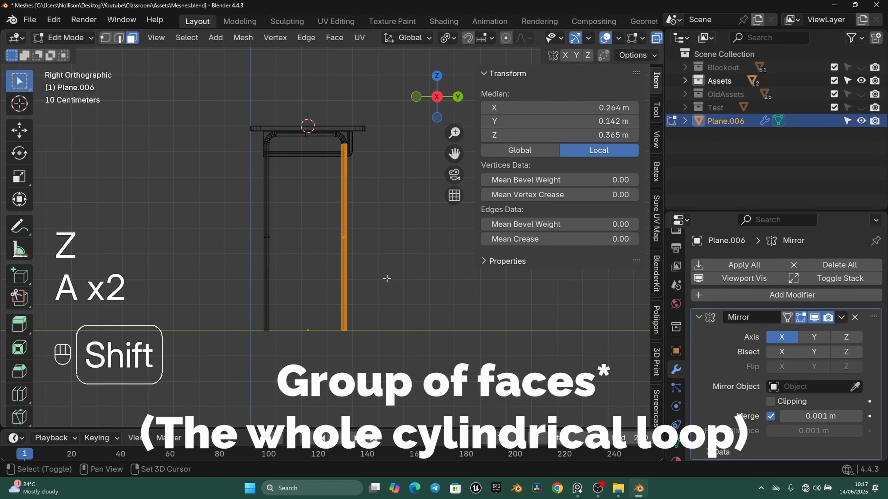
key("shift+d")
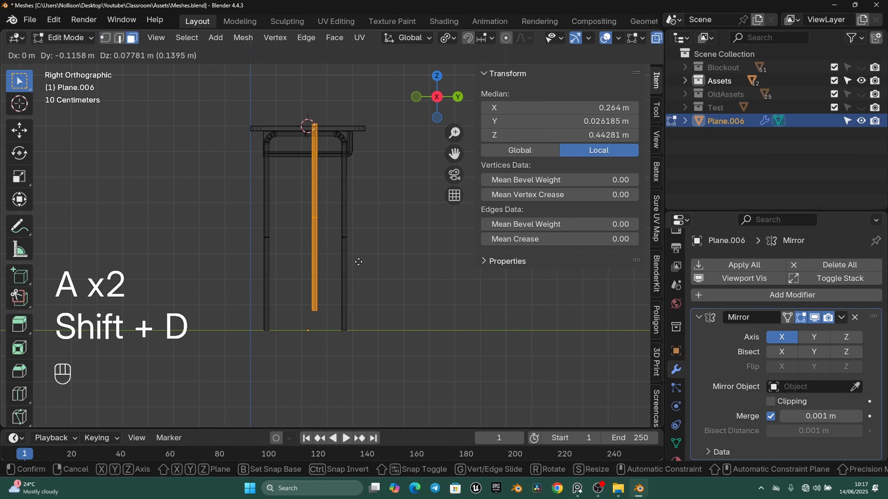
right_click(355, 282)
key("r")
key("9")
key("0")
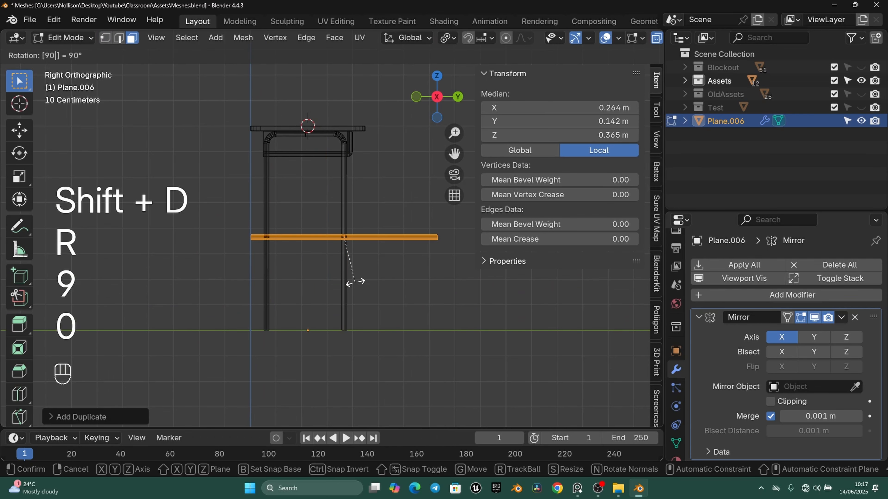
left_click(356, 283)
Move the duplicated horizontal bar down and across both legs, with its centre at Z 0.065 m.
scroll(356, 284, "up", 2)
middle_click_drag(397, 300, 401, 253, "shift")
key("g")
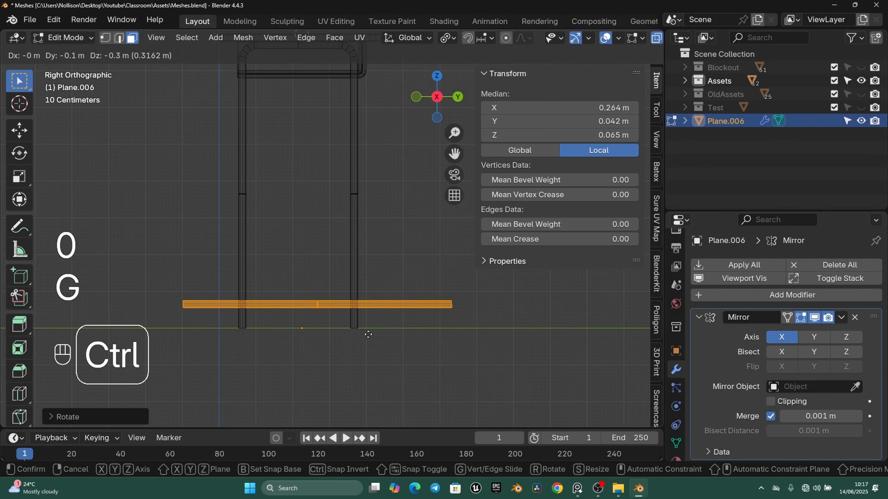
left_click(331, 336, "ctrl")
Shorten the crossbar by moving its negative Y end vertices along Y to about -0.162 m, inside the leg.
left_click(105, 37)
left_click_drag(123, 260, 168, 342)
scroll(139, 317, "up", 3)
scroll(256, 282, "up", 1)
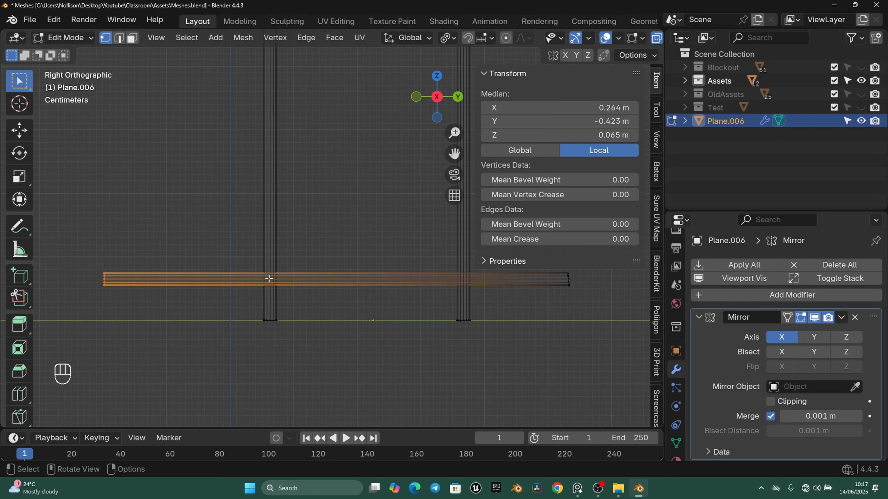
key("g")
key("y")
left_click(439, 291)
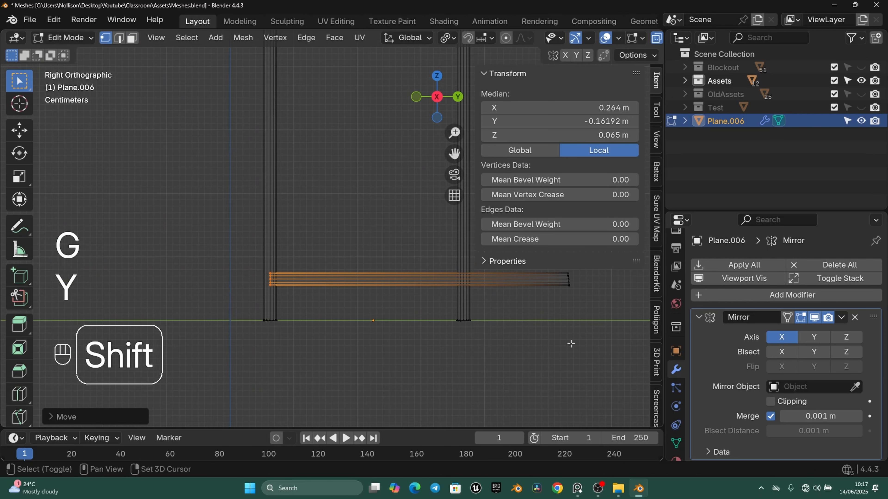
Flatten the crossbar's slanted positive Y end by scaling its vertices to 0 along Y.
middle_click_drag(571, 343, 440, 343, "shift")
left_click_drag(419, 257, 493, 349)
middle_click_drag(461, 329, 432, 316, "shift")
scroll(429, 288, "up", 3)
key("s")
key("y")
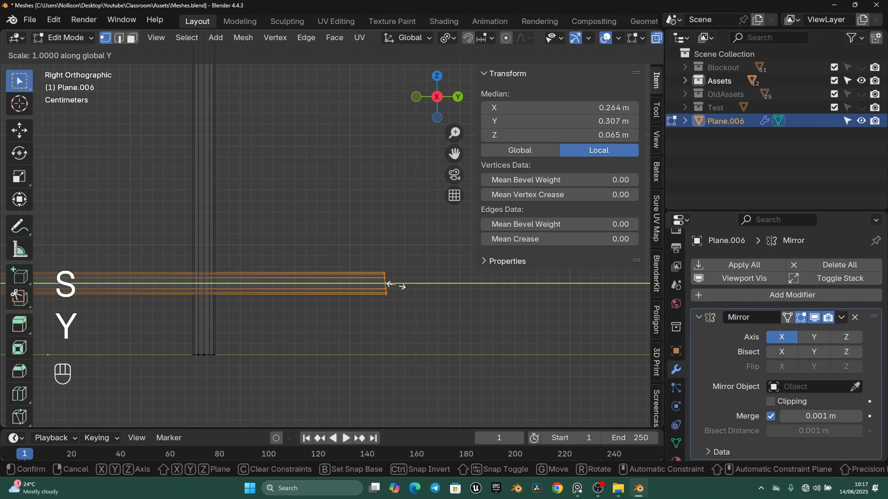
key("0")
left_click(402, 287)
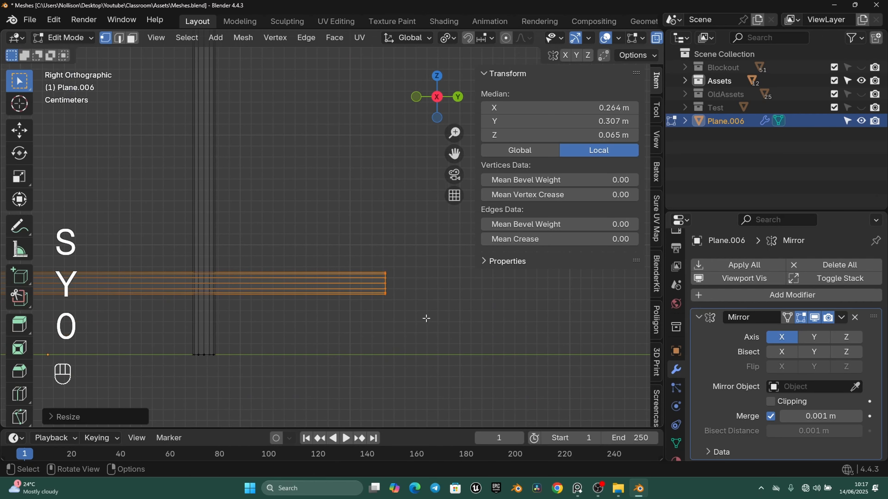
Move the crossbar's flattened end along Y to about 0.143 m, inside the opposite leg.
middle_click_drag(426, 317, 505, 347, "shift")
key("g")
key("y")
left_click(330, 330)
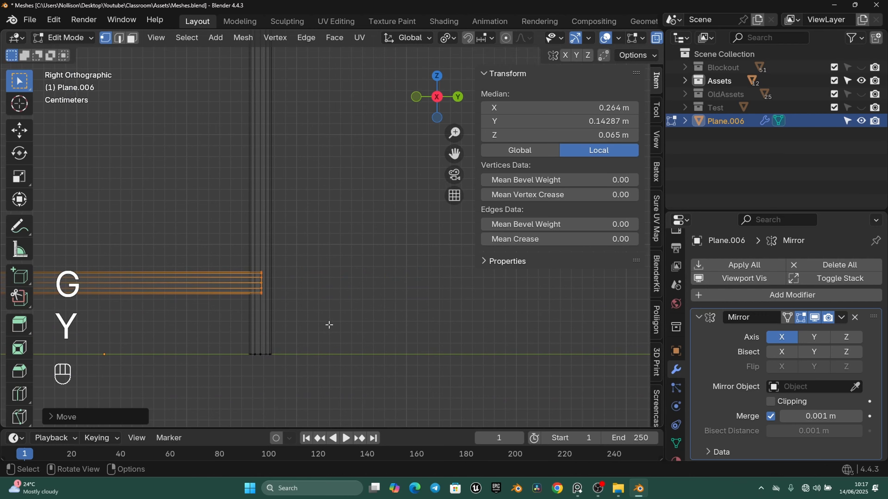
scroll(329, 323, "down", 3)
key("ctrl+l")
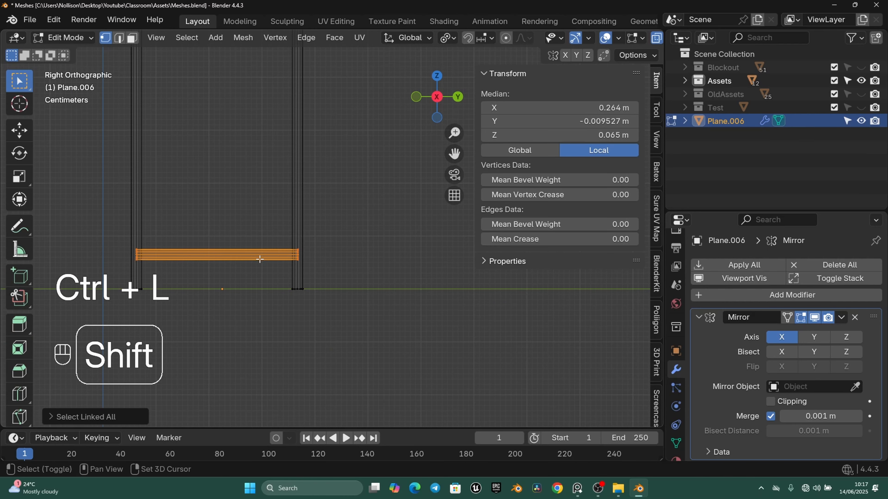
middle_click_drag(255, 258, 299, 255, "shift")
scroll(314, 261, "up", 1)
key("ctrl+z")
scroll(370, 324, "up", 2)
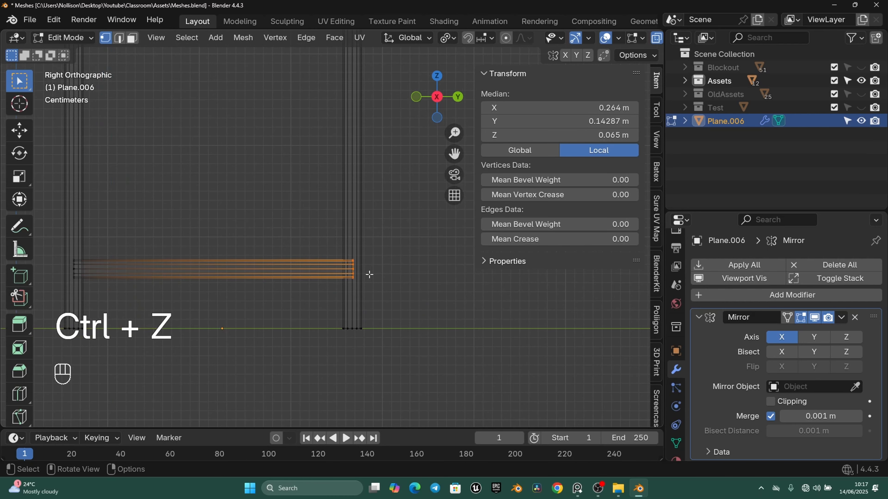
Select the whole linked lower crossbar and shrink it along its normals so it is thinner than the legs.
key("ctrl+l")
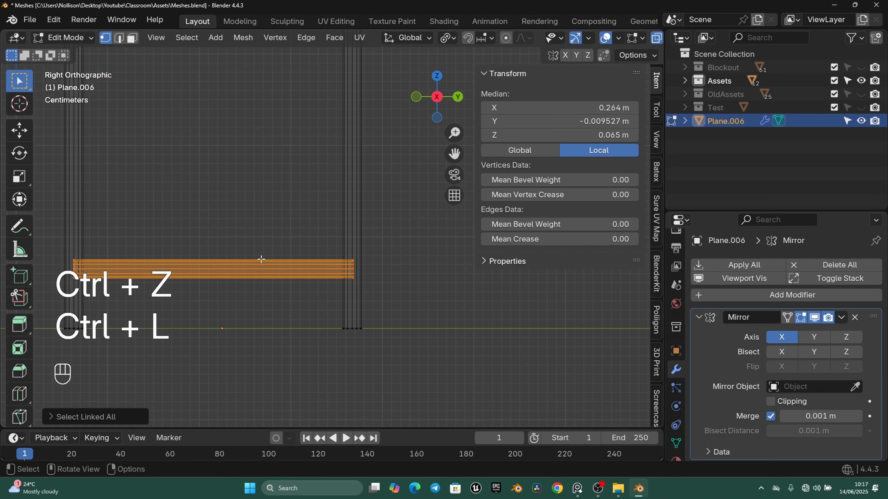
scroll(123, 173, "down", 2)
key("z")
mouse_move(252, 241)
middle_mouse_down()
mouse_move(200, 258)
mouse_move(257, 269)
middle_mouse_up()
scroll(303, 287, "up", 3)
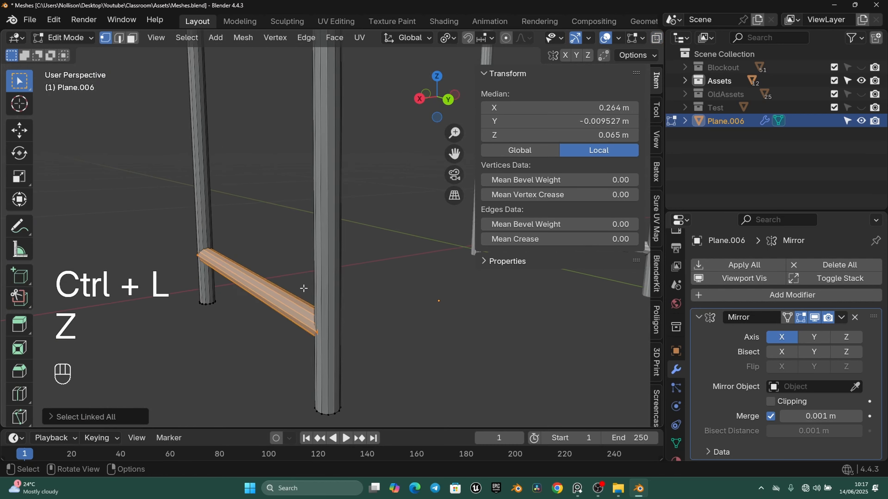
mouse_move(303, 287)
middle_mouse_down("shift")
mouse_move(344, 266)
mouse_move(366, 280)
middle_mouse_up("shift")
scroll(349, 278, "up", 2)
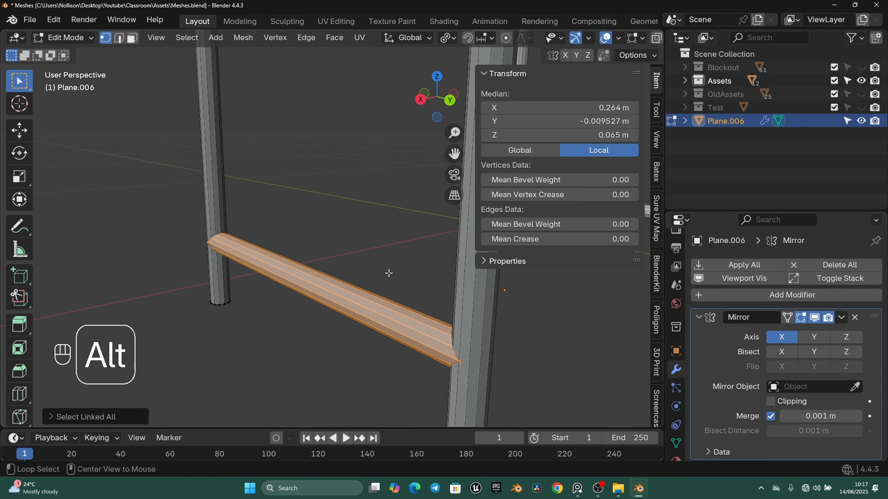
key("alt+s")
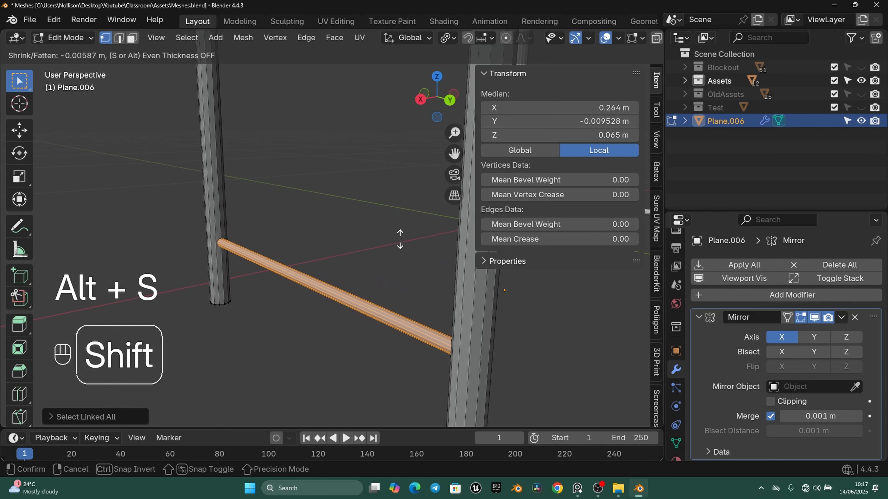
left_click(408, 214)
key("Tab")
left_click(268, 215)
Duplicate the lower crossbar in place and rotate the copy 90 degrees about Z.
scroll(268, 215, "down", 6)
middle_click_drag(268, 215, 420, 246)
middle_click_drag(304, 252, 316, 237)
key("Tab")
key("shift+d")
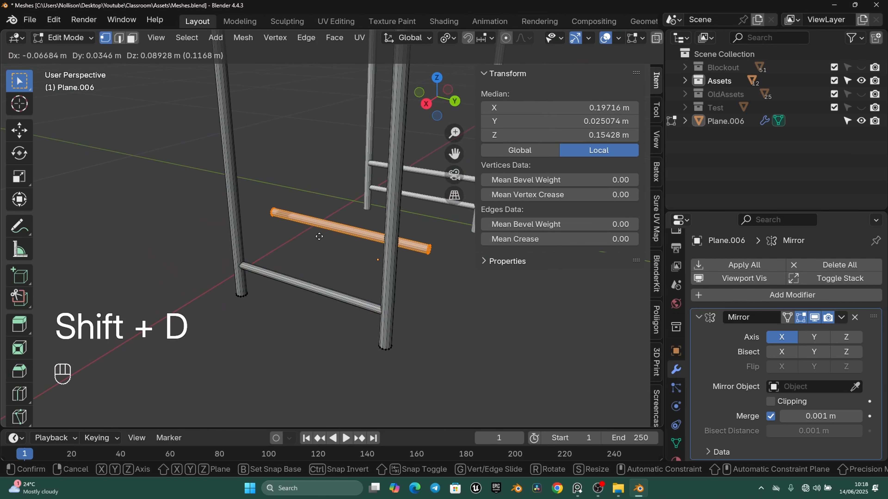
right_click(316, 235)
key("r")
key("z")
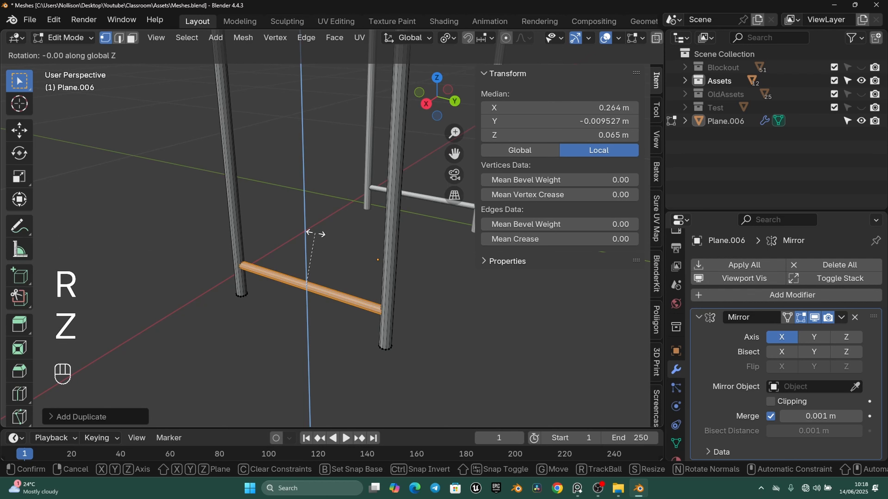
key("9")
key("0")
left_click(315, 238)
Enable Mirror clipping and move the rotated bar's inner end vertices along X to the mirror centre at X 0 m.
scroll(316, 237, "down", 3)
key("z")
middle_click_drag(423, 290, 349, 293)
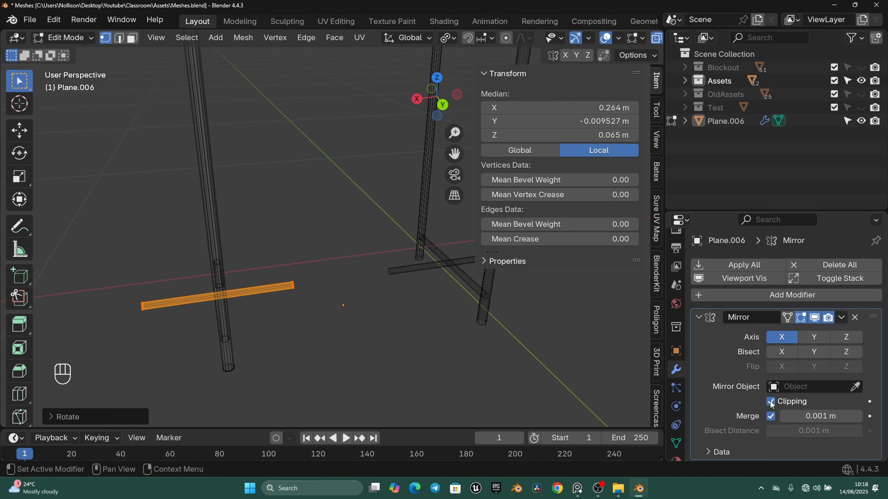
left_click_drag(257, 277, 327, 317)
key("g")
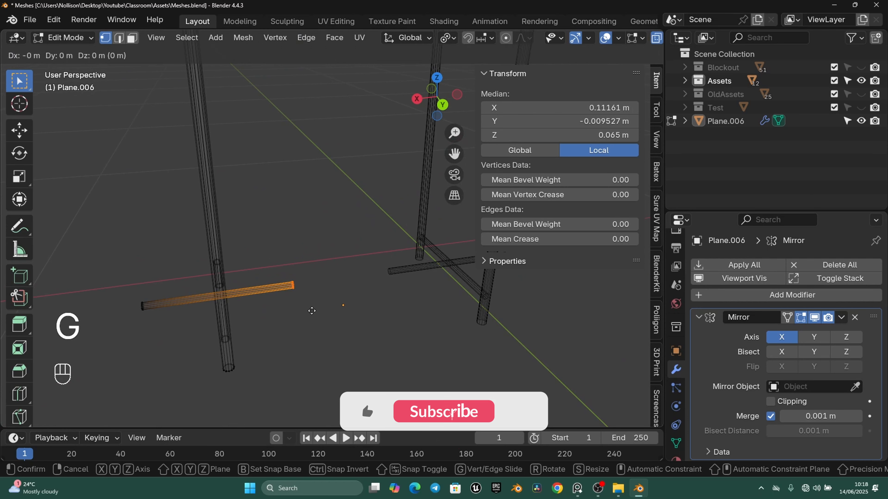
key("x")
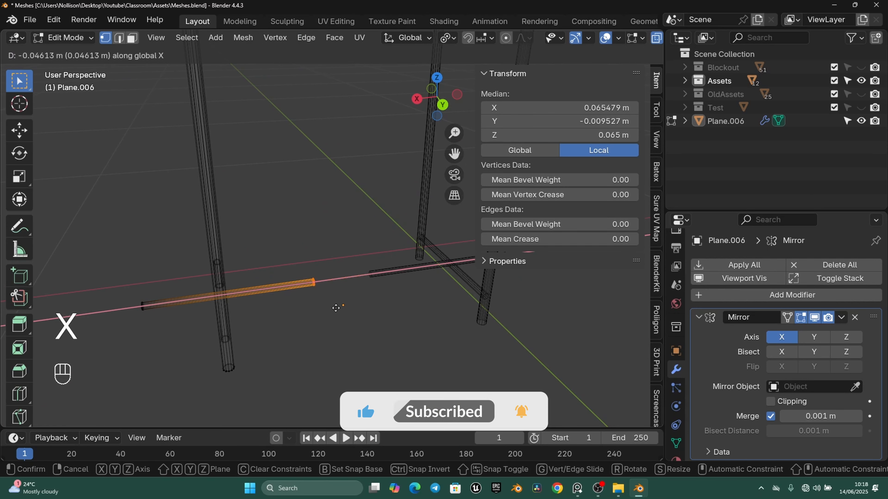
right_click(341, 285)
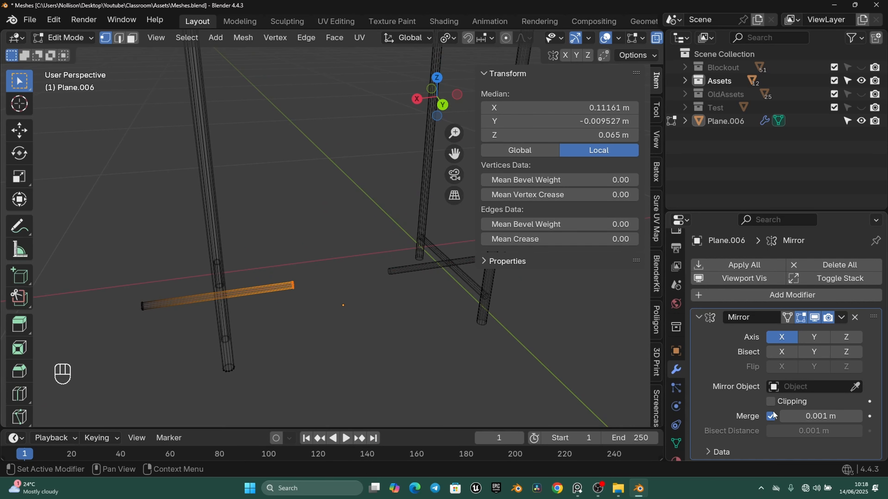
key("g")
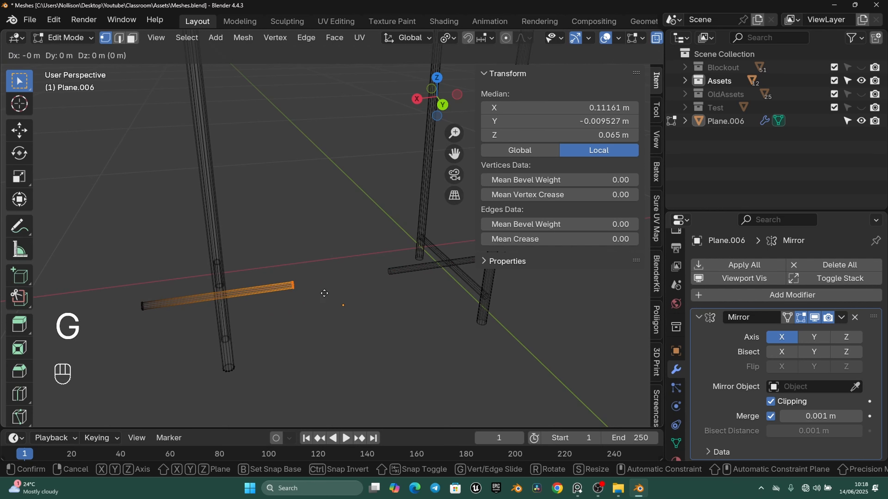
key("x")
left_click(334, 273)
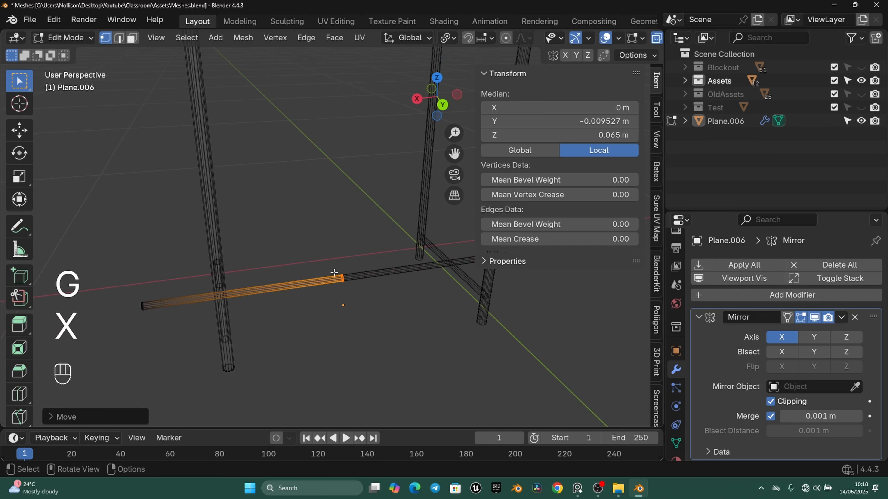
Move the connecting bar's outer end vertices along X to about 0.264 m, inside the side crossbar.
middle_click_drag(331, 293, 454, 278, "shift")
left_click_drag(198, 279, 241, 326)
scroll(234, 326, "up", 3)
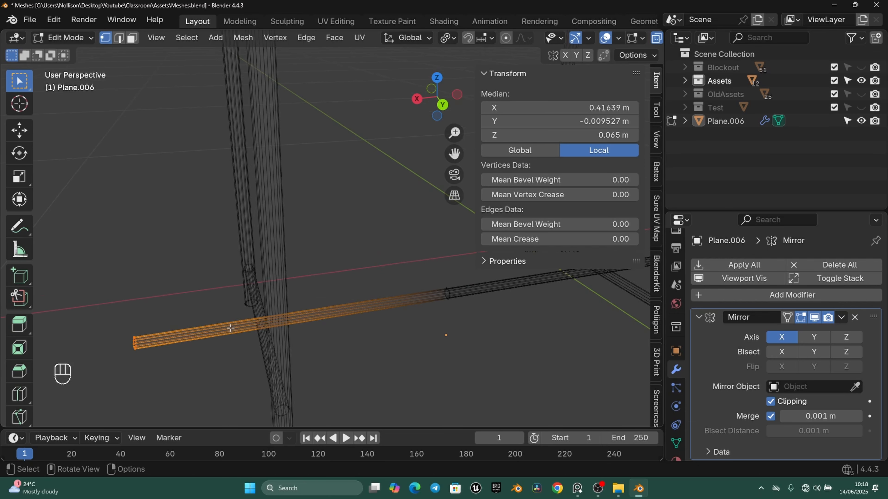
mouse_move(189, 344)
middle_mouse_down("shift")
mouse_move(244, 309)
mouse_move(280, 320)
middle_mouse_up("shift")
key("z")
middle_click_drag(316, 316, 374, 311, "shift")
scroll(311, 330, "up", 2)
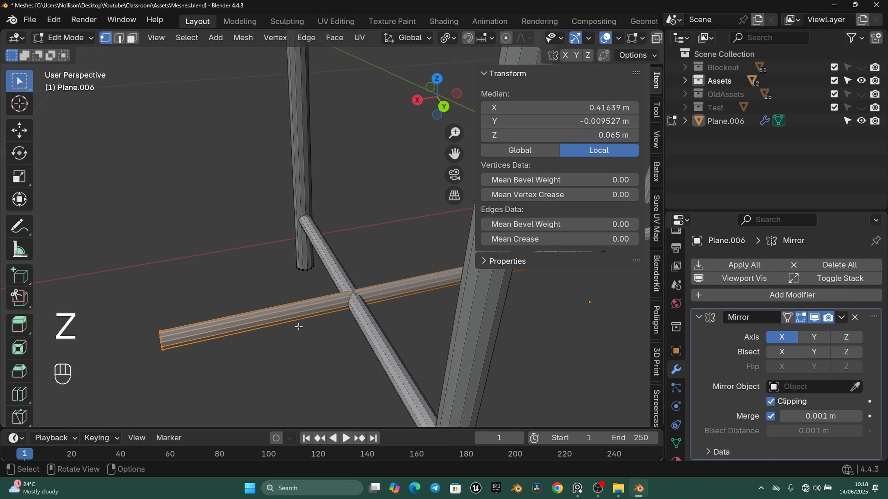
scroll(310, 330, "down", 1)
key("g")
key("x")
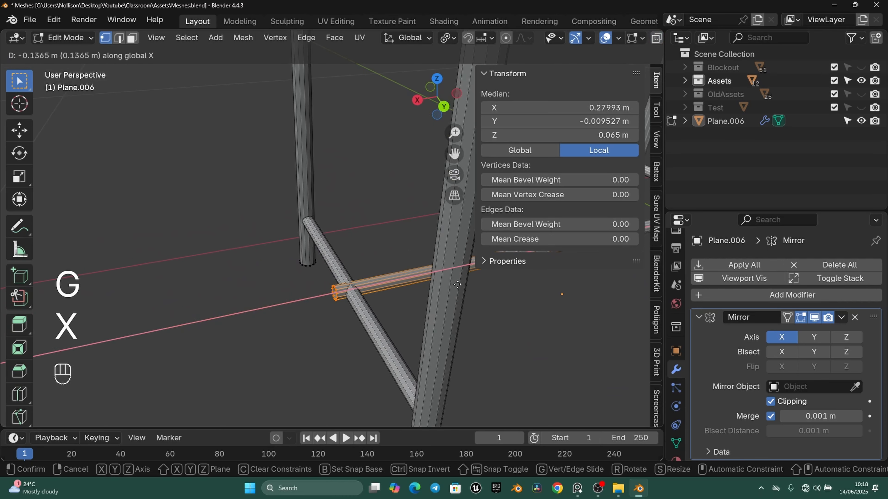
left_click(471, 277)
Select the whole linked connecting bar and shrink it along its normals so it is thinner than the side crossbars.
middle_click_drag(471, 277, 396, 254)
scroll(397, 254, "down", 2)
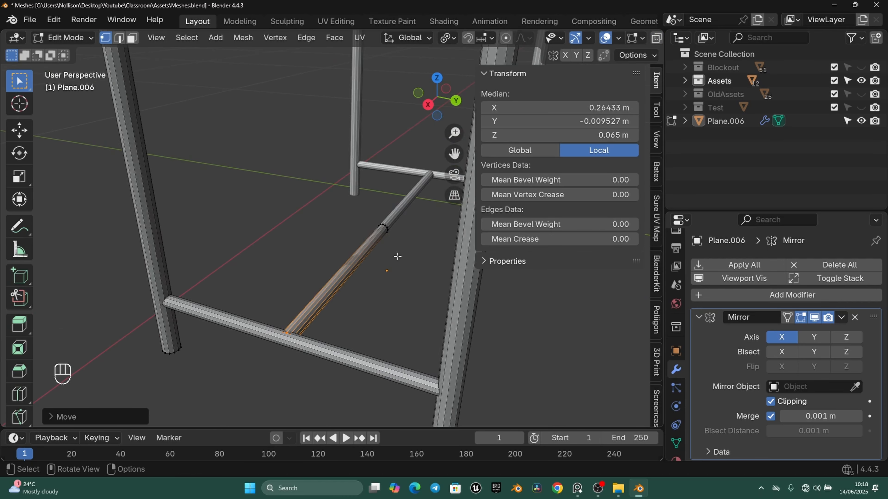
key("ctrl+l")
middle_click_drag(250, 207, 353, 257, "shift")
key("alt+s")
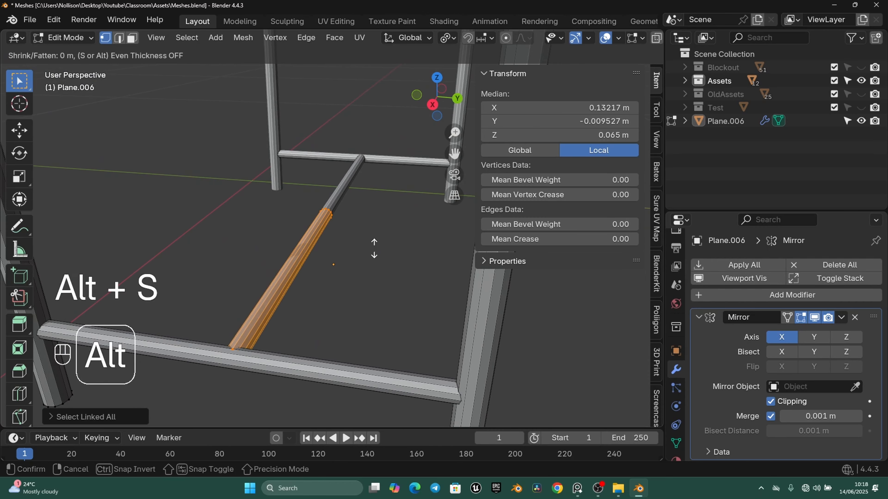
key("shift")
left_click(360, 256)
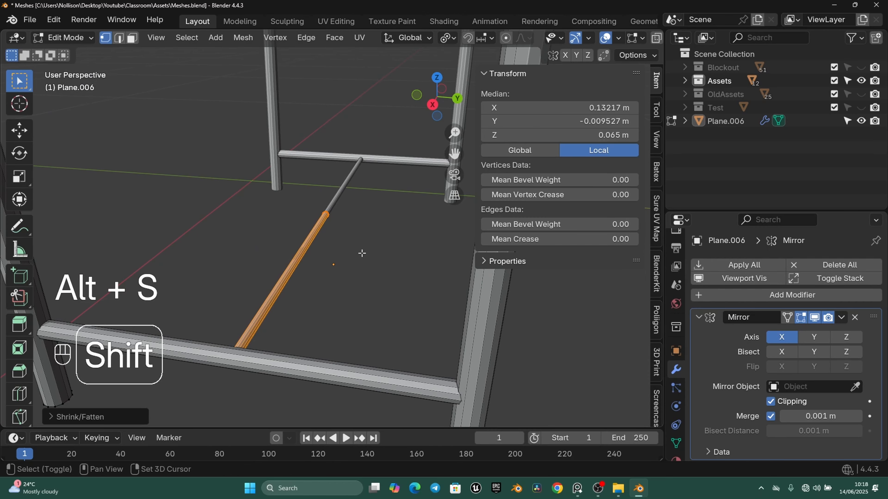
Review the whole desk frame, switch to the reference image board and examine the desk's crossbars and leg ends.
scroll(341, 283, "down", 3)
key("Tab")
scroll(260, 296, "down", 6)
middle_click_drag(262, 252, 411, 276)
scroll(325, 329, "up", 3)
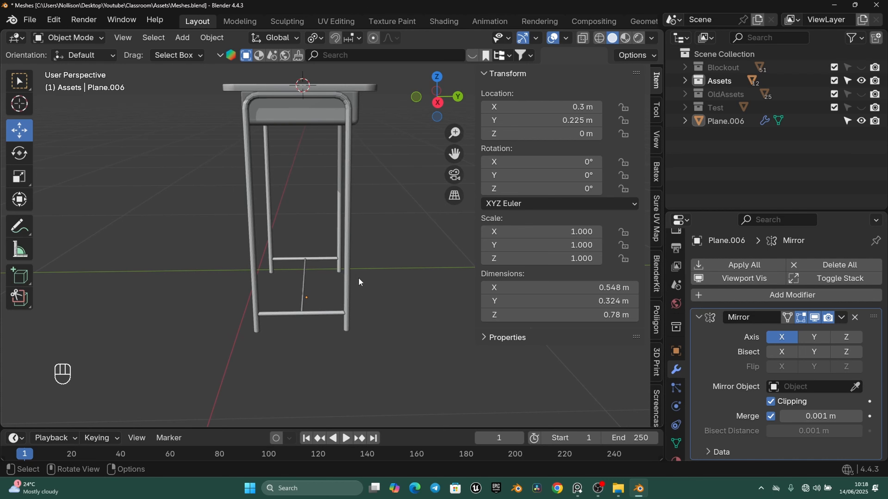
middle_click_drag(394, 288, 362, 296)
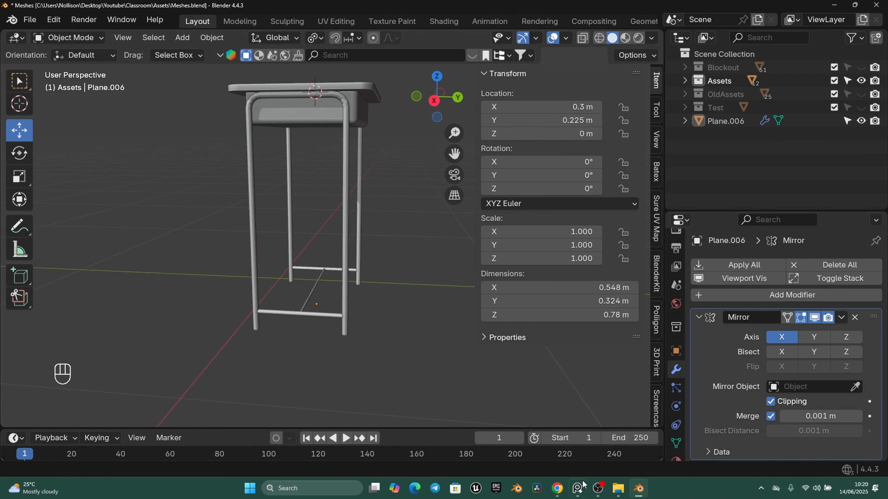
left_click(577, 488)
scroll(454, 350, "up", 5)
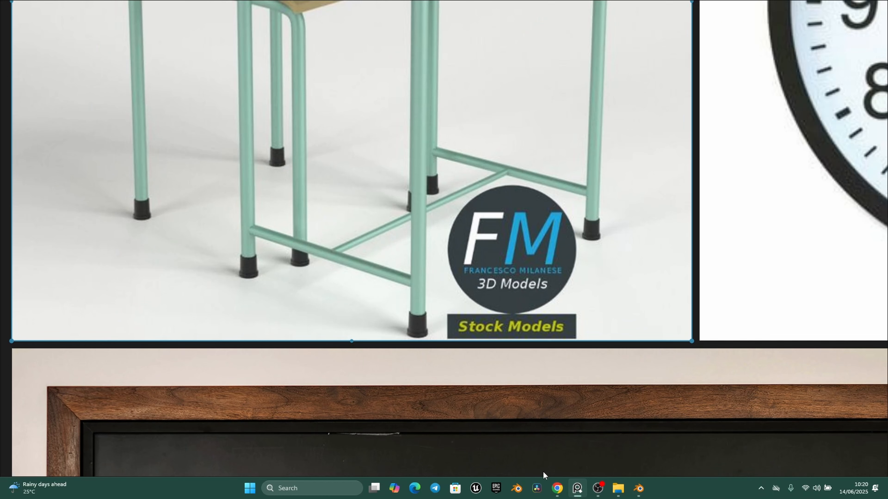
Switch back to Blender and duplicate the bottom vertex loops of both legs in place.
left_click(640, 494)
key("KP_3")
key("Tab")
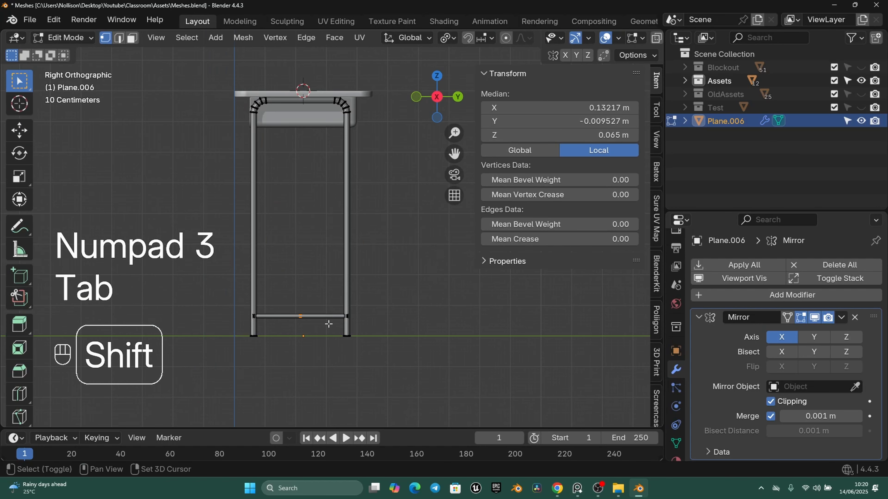
middle_click_drag(329, 323, 351, 280, "shift")
scroll(309, 342, "up", 3)
key("1")
key("z")
key("a")
key("a")
key("a")
key("a")
key("b")
left_click_drag(206, 326, 504, 379)
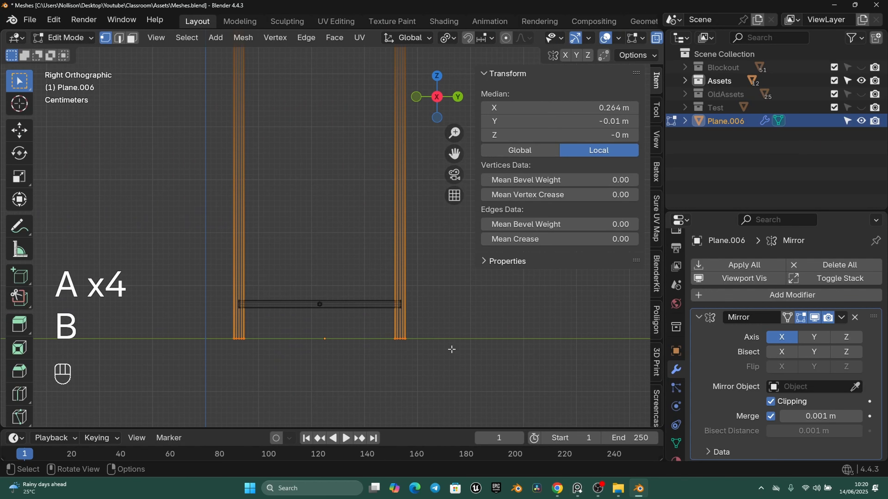
scroll(394, 331, "up", 3)
key("shift+d")
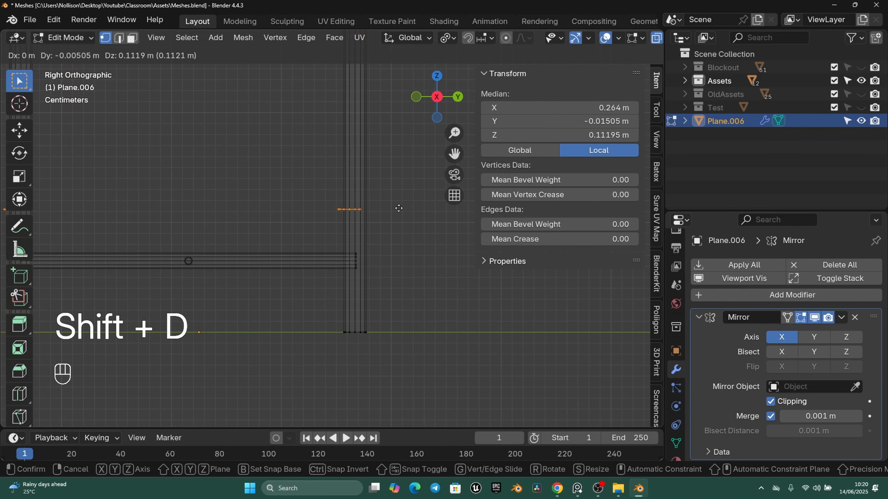
right_click(422, 279)
Hide the transform sidebar and set the transform pivot point to Individual Origins.
key("n")
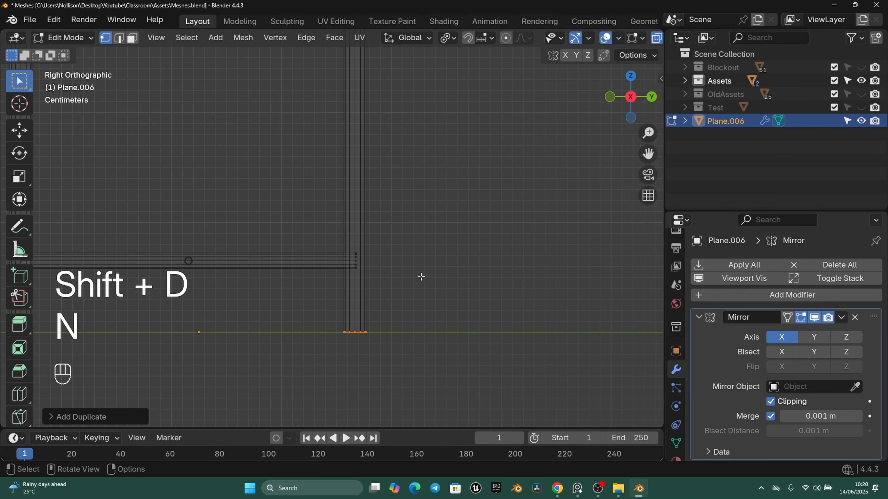
left_click(447, 38)
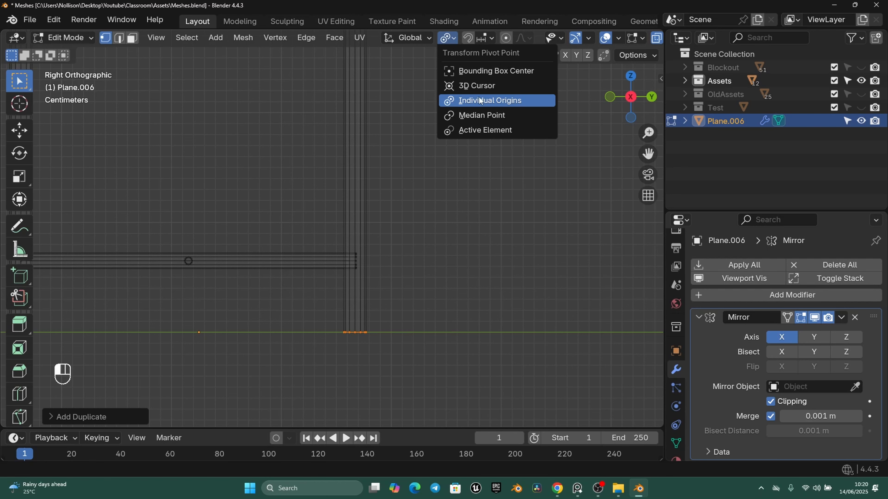
left_click(494, 101)
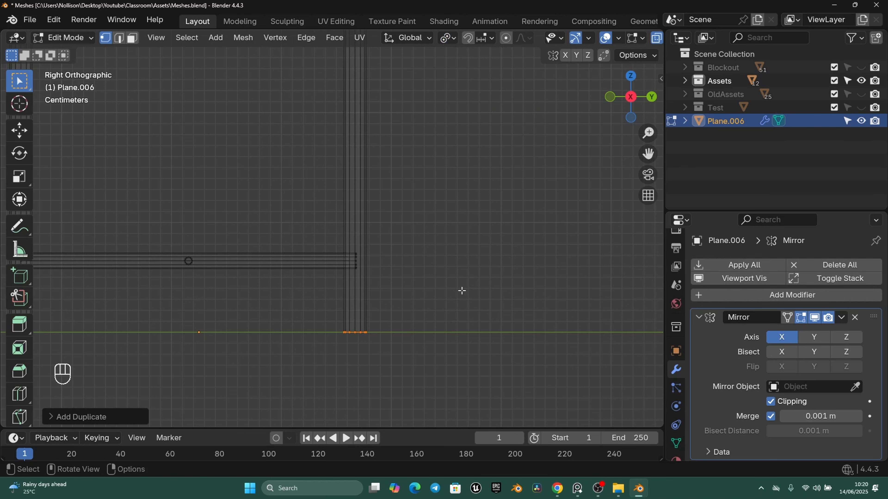
Scale the duplicated bottom loops up around their own centres so they are slightly wider than the legs.
mouse_move(462, 291)
middle_mouse_down("shift")
mouse_move(473, 309)
mouse_move(465, 289)
middle_mouse_up("shift")
scroll(465, 289, "down", 2)
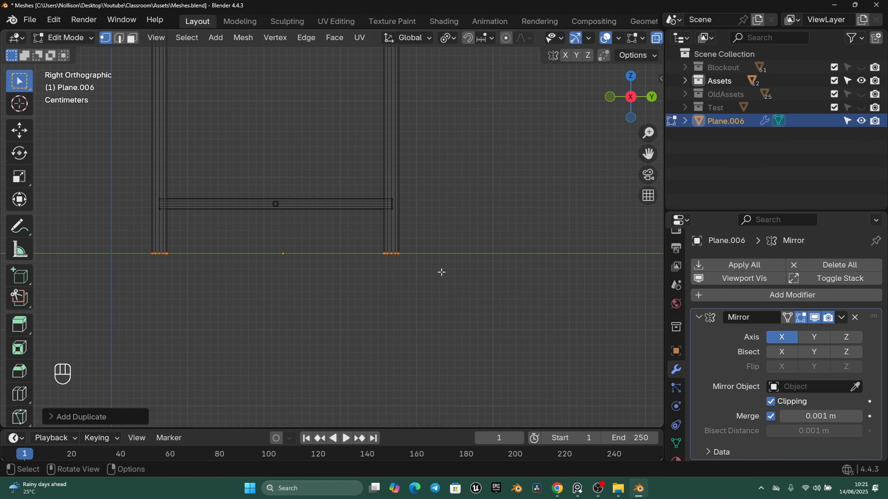
key("s")
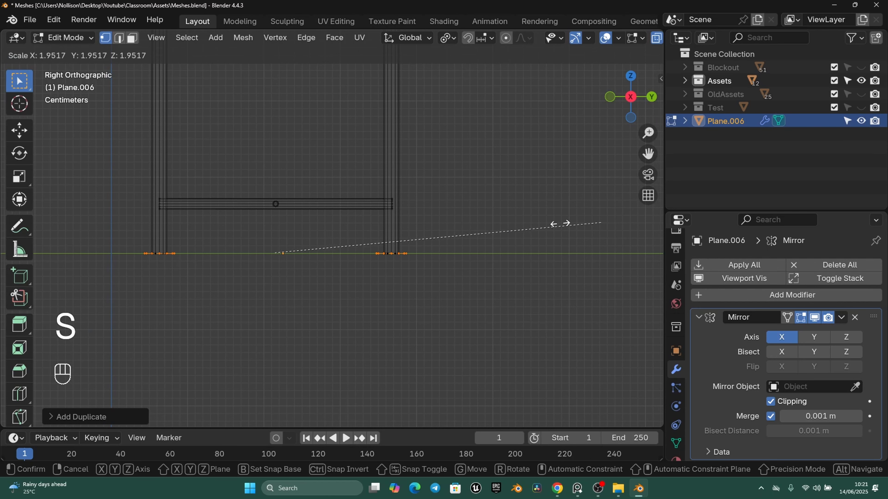
right_click(560, 223)
scroll(125, 245, "up", 7)
middle_click_drag(350, 206, 559, 217, "shift")
scroll(387, 224, "up", 3)
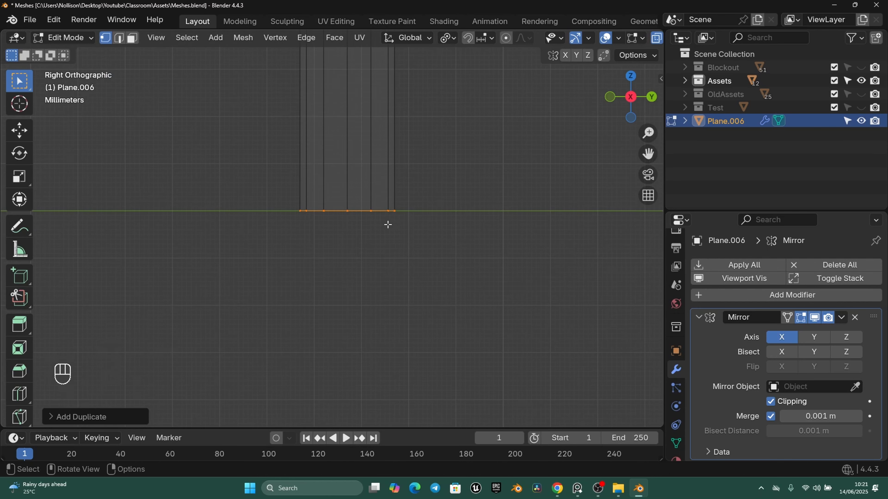
middle_click_drag(387, 224, 406, 299, "shift")
scroll(410, 285, "up", 2)
key("s")
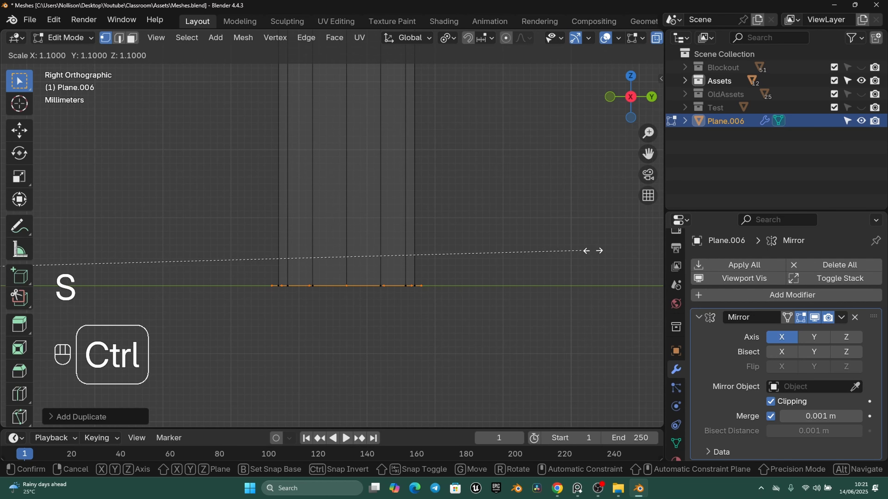
left_click(417, 259)
Extrude the enlarged bottom loops upward along the legs to form short foot caps.
scroll(394, 247, "down", 6)
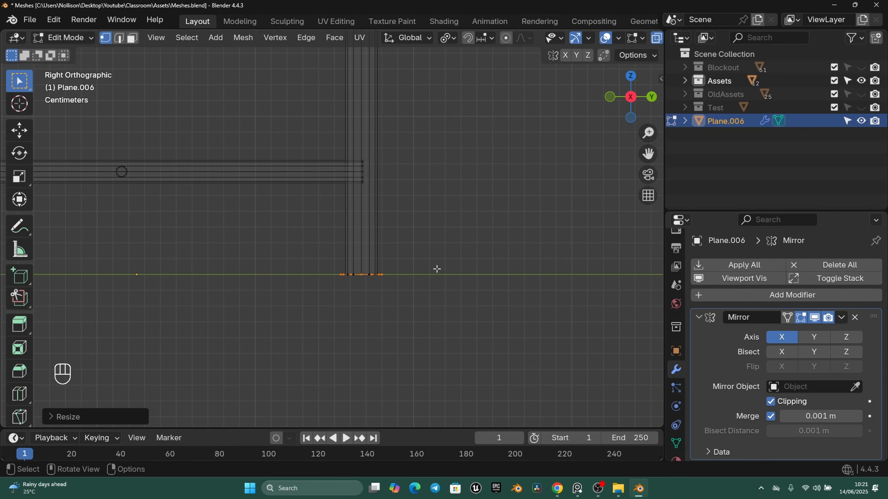
middle_click_drag(394, 246, 420, 273, "shift")
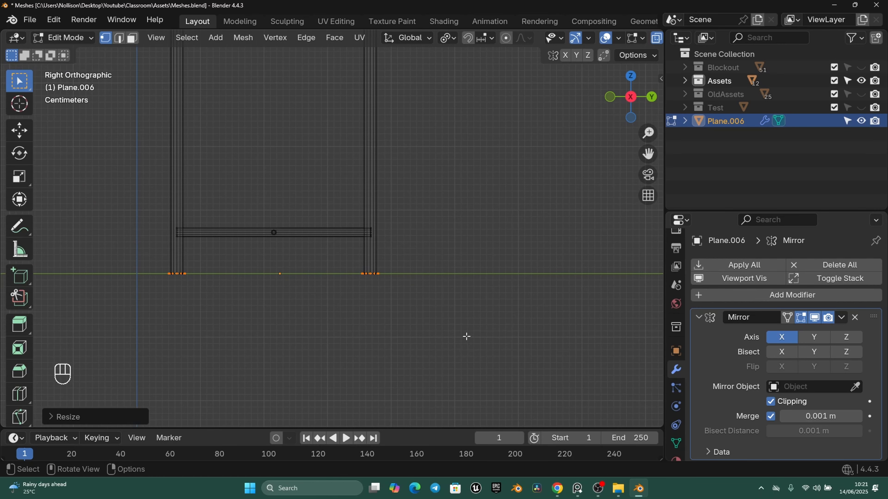
middle_click_drag(466, 337, 426, 311, "shift")
scroll(495, 327, "up", 3)
scroll(410, 308, "up", 2)
key("e")
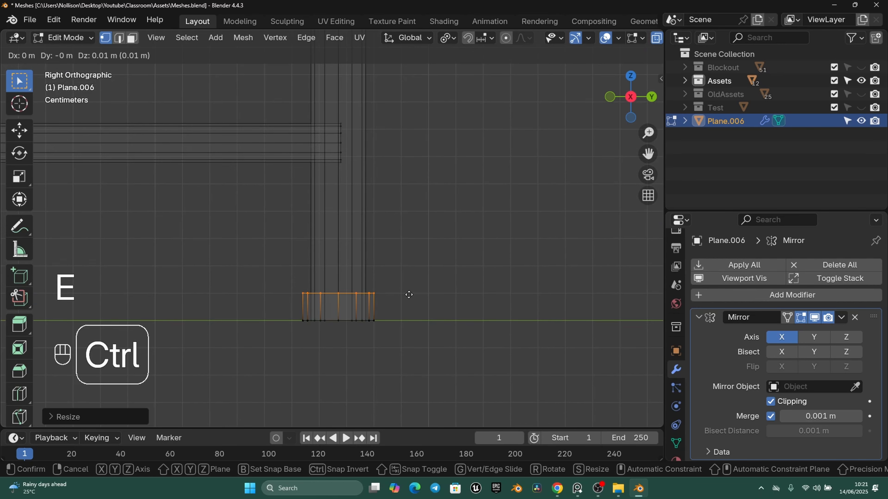
left_click(420, 341)
Turn off X-ray and fill the selected top loops of the foot caps with faces.
scroll(419, 339, "up", 2)
middle_click_drag(486, 311, 477, 329)
key("alt+z")
key("f")
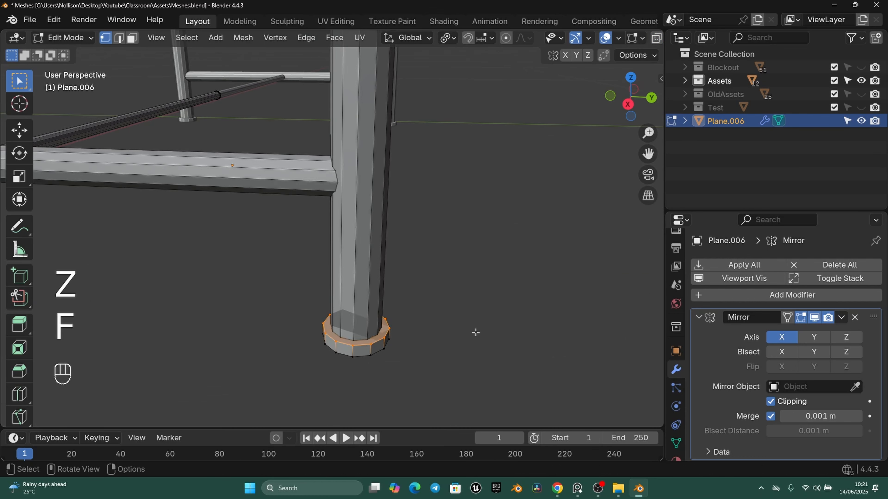
Inset the filled top faces of the foot caps by about 0.0018 m.
scroll(475, 332, "up", 2)
key("i")
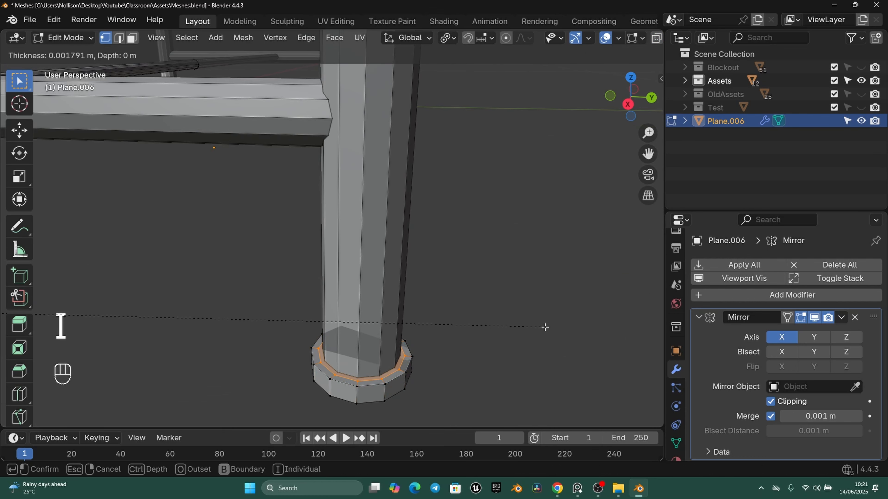
left_click(545, 326)
Extrude the inset foot cap faces about 0.01 m up the legs as narrower sleeves and return to Object Mode.
key("KP_1")
key("e")
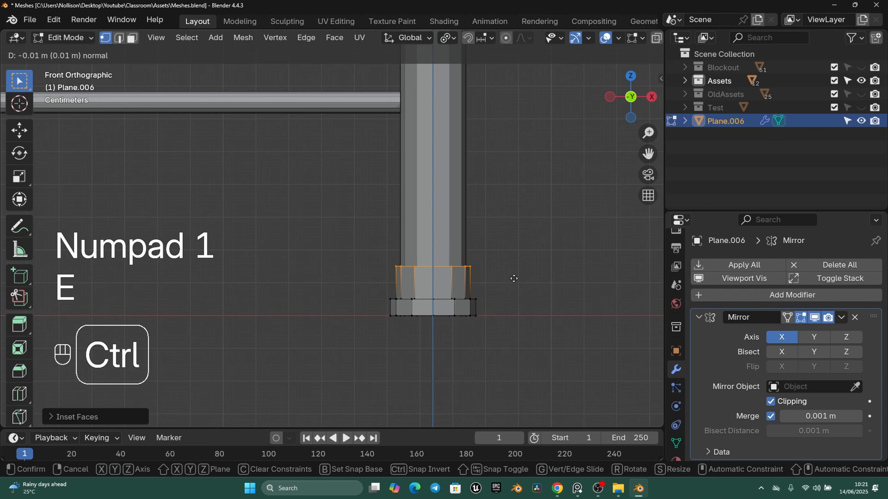
left_click(513, 262)
scroll(326, 300, "down", 5)
scroll(325, 300, "down", 3)
key("z")
key("Tab")
Collapse the Mirror modifier's settings and apply Shade Smooth to the desk frame.
middle_click_drag(513, 295, 462, 295)
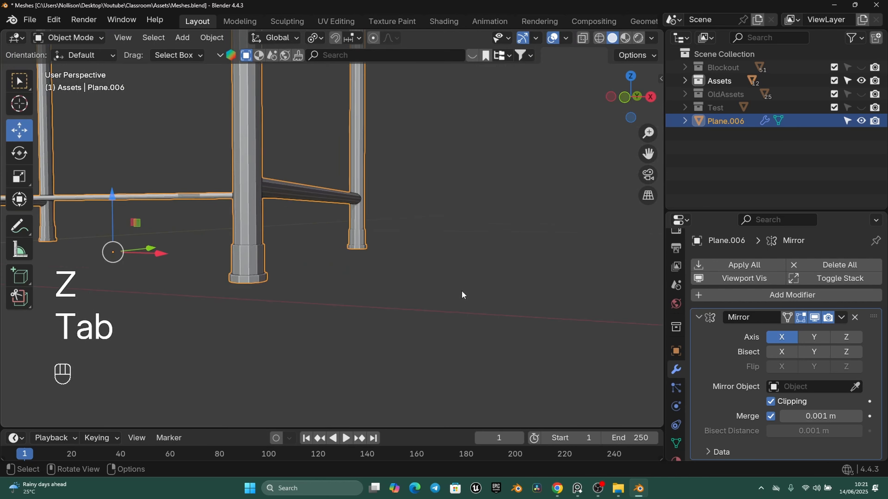
scroll(462, 296, "down", 3)
middle_click_drag(395, 291, 408, 266)
middle_click_drag(398, 327, 387, 266)
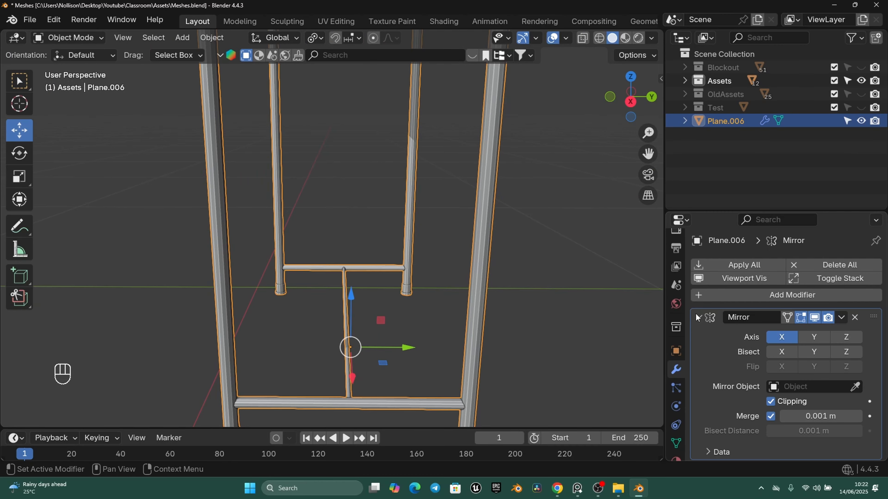
left_click(698, 316)
middle_click_drag(486, 347, 471, 292, "shift")
scroll(454, 273, "up", 2)
right_click(404, 204)
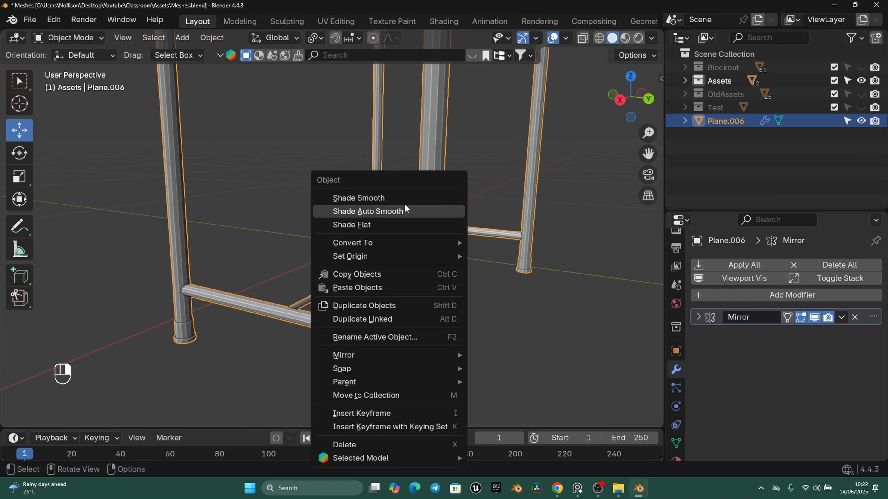
left_click(404, 202)
Examine the frame's smooth shading at the foot caps, along the legs and up to the desktop.
scroll(557, 337, "up", 2)
middle_click_drag(559, 392, 403, 345, "shift")
left_click(590, 329)
scroll(486, 369, "up", 3)
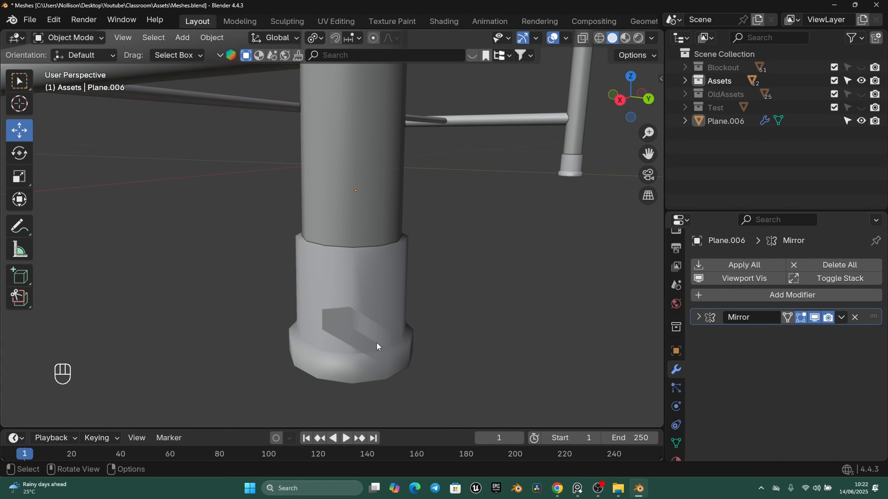
left_click(353, 230)
scroll(418, 214, "down", 5)
middle_click_drag(418, 214, 429, 260, "shift")
scroll(365, 126, "down", 2)
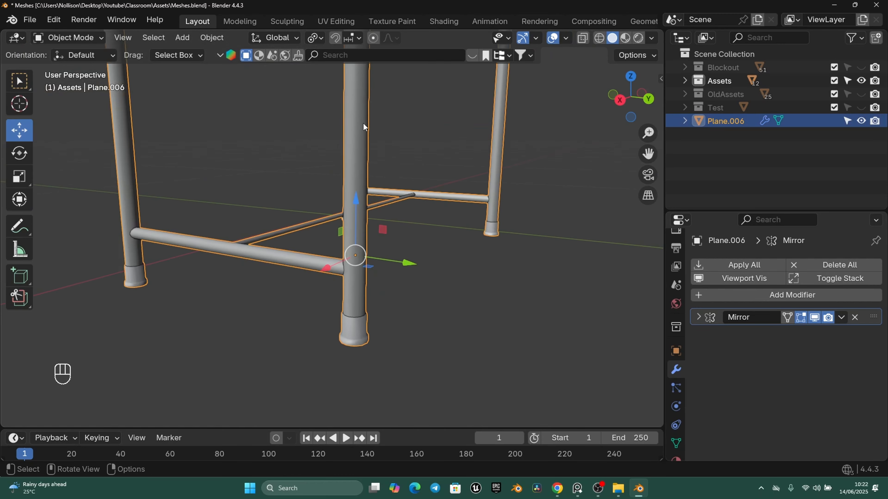
middle_click_drag(364, 127, 370, 264, "shift")
middle_click_drag(375, 142, 390, 198, "shift")
scroll(380, 148, "down", 2)
middle_click_drag(381, 149, 374, 193, "shift")
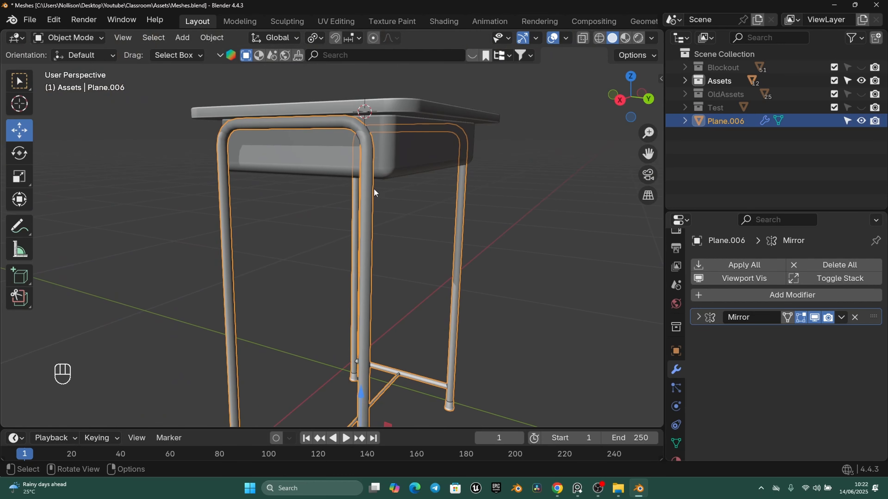
scroll(227, 308, "down", 1)
middle_click_drag(332, 285, 340, 159, "shift")
scroll(394, 288, "up", 4)
middle_click_drag(394, 288, 381, 241, "shift")
scroll(458, 383, "up", 3)
middle_click_drag(458, 382, 441, 332, "shift")
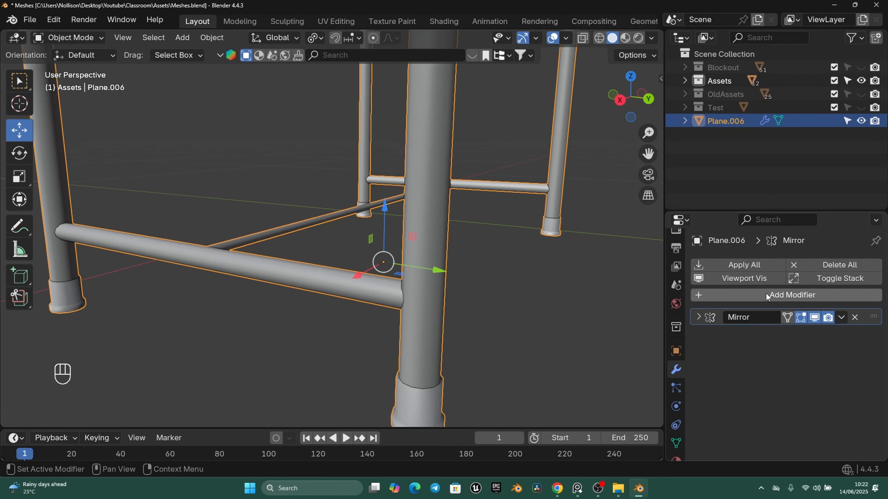
Add a Bevel modifier to the desk frame.
left_click(765, 294)
mouse_move(759, 293)
left_click(575, 79)
middle_click_drag(516, 298, 495, 311, "shift")
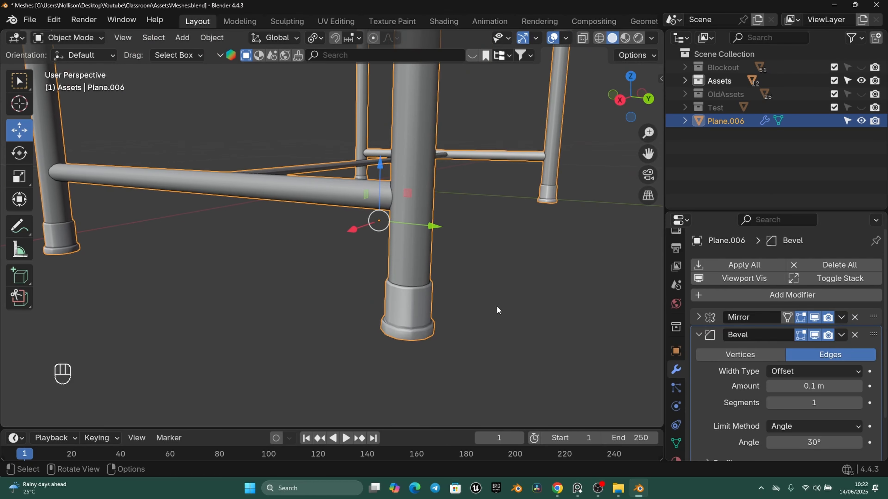
scroll(510, 316, "up", 2)
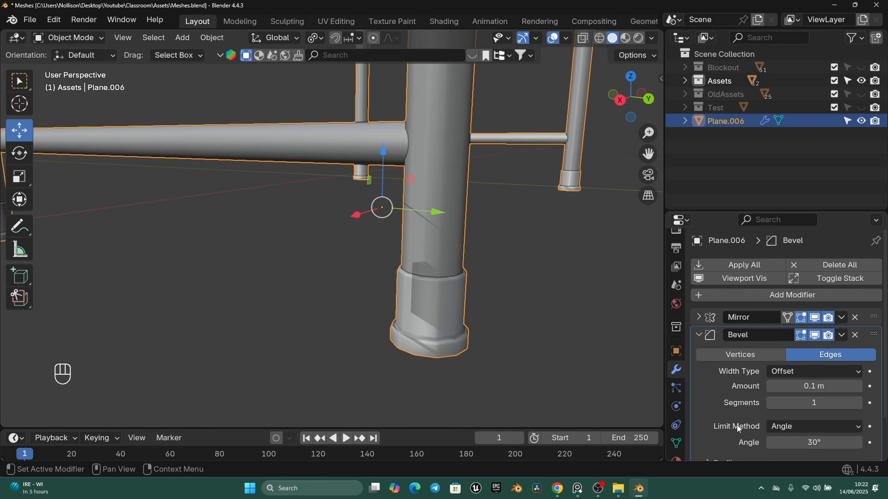
Turn off Clamp Overlap in the Bevel modifier's geometry settings.
scroll(739, 420, "down", 3)
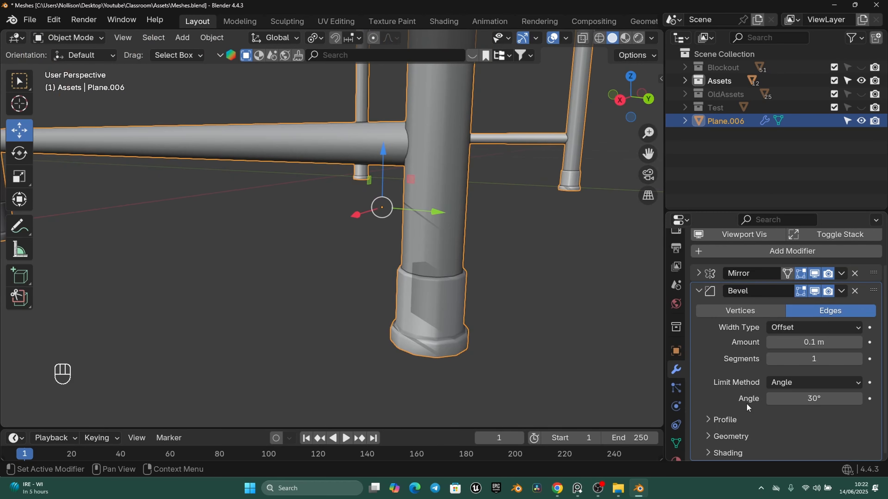
left_click(709, 436)
scroll(732, 367, "down", 3)
scroll(816, 430, "down", 2)
left_click(770, 415)
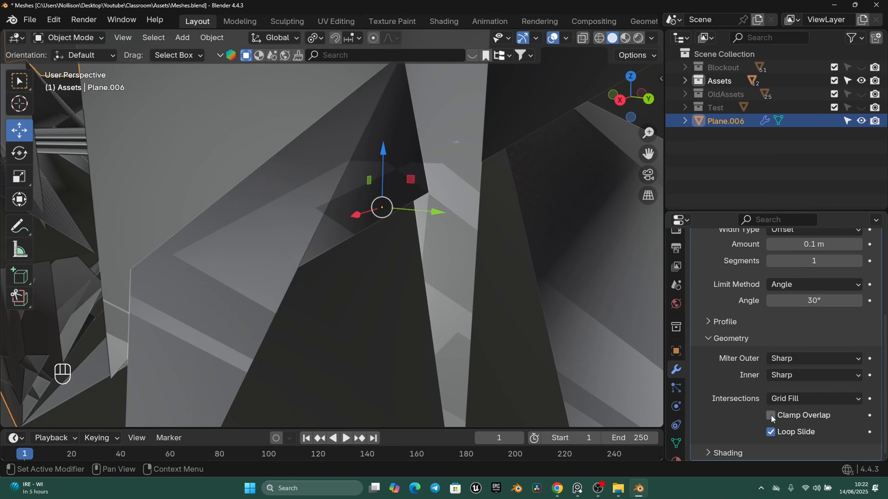
Set the Bevel modifier's amount to 0.001 m.
scroll(711, 339, "up", 6)
double_click(814, 370)
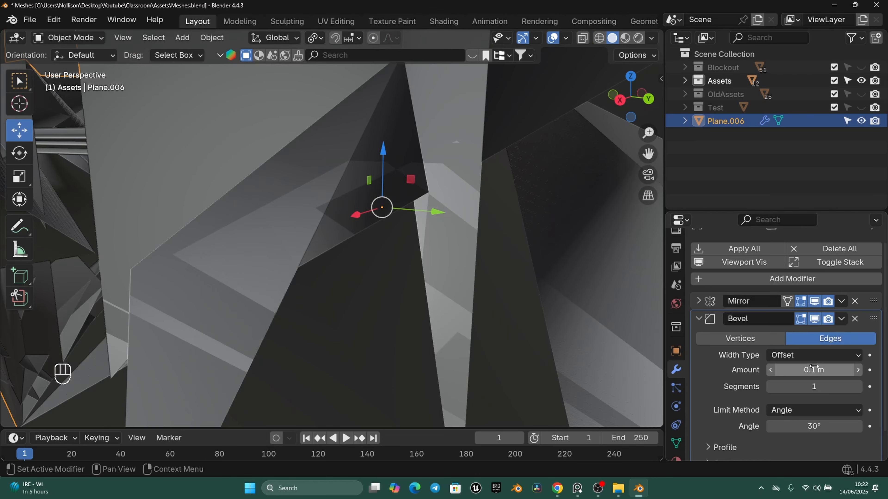
type(".001")
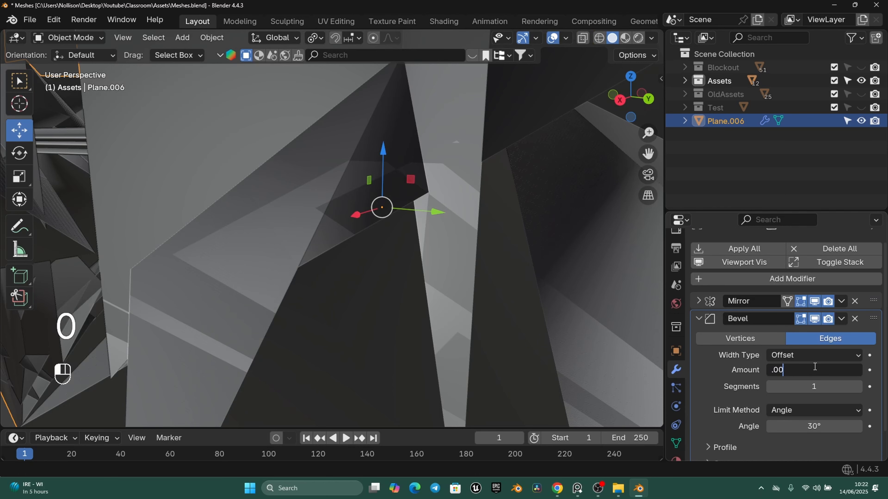
key("Return")
middle_click_drag(514, 316, 458, 295, "shift")
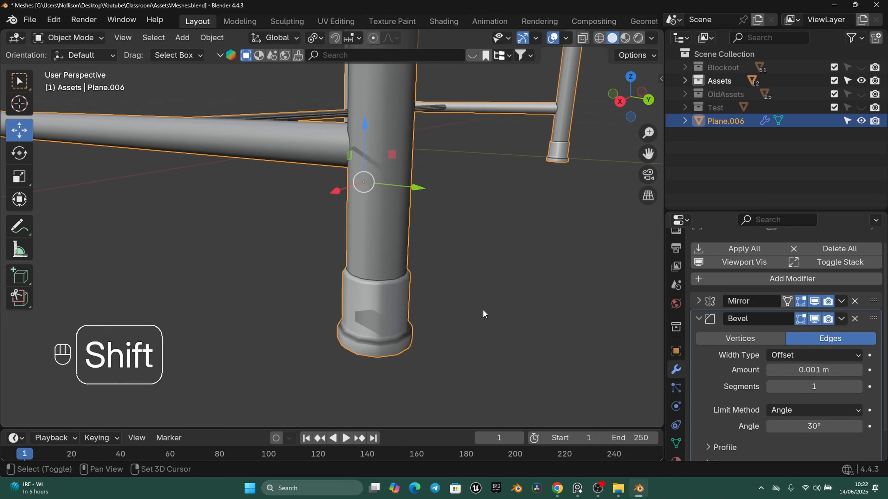
Set the Bevel modifier to 2 segments with an amount of 0.0005 m.
left_click(858, 386)
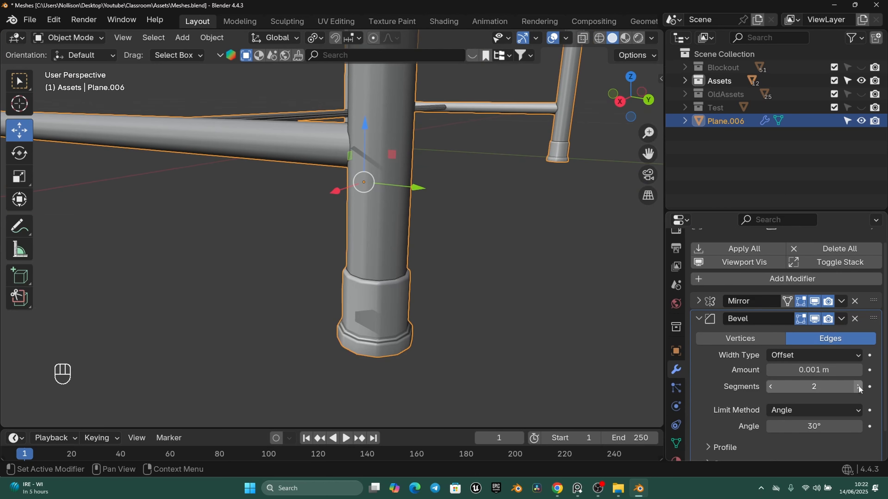
double_click(804, 370)
type(".0005")
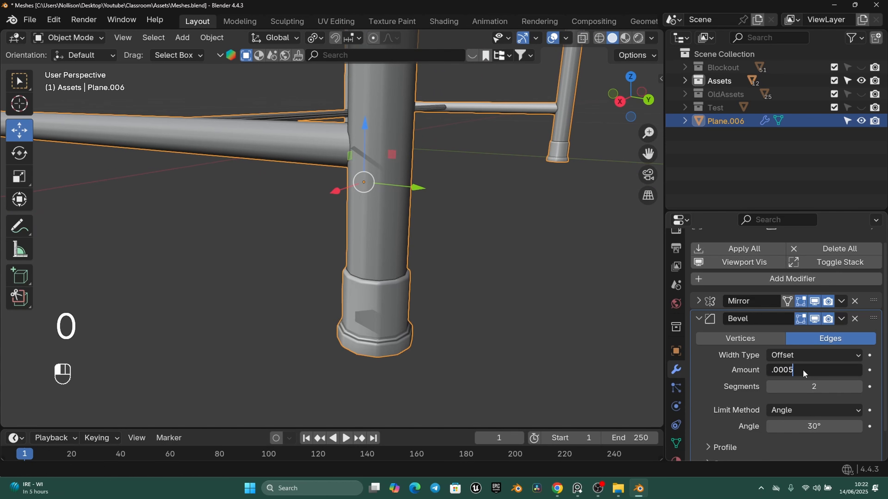
key("Return")
Try different angle limits for the frame's bevel and set the angle to 60°.
scroll(803, 373, "down", 2)
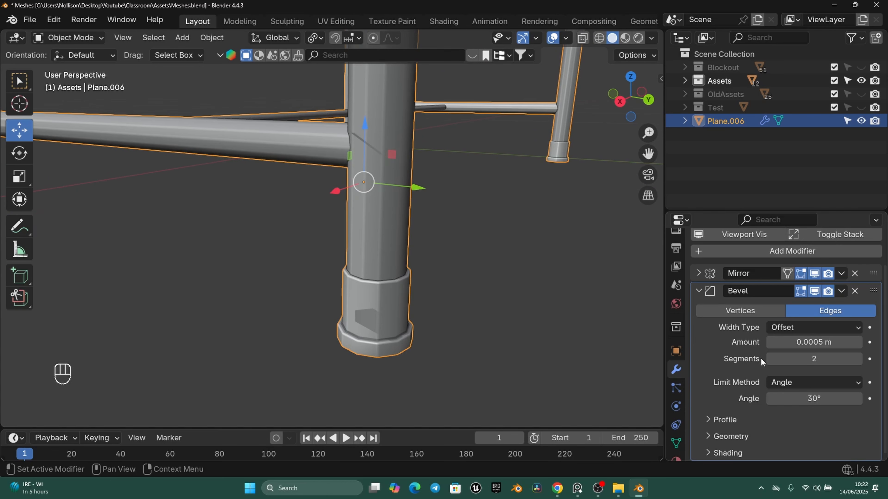
mouse_move(814, 399)
left_mouse_down()
mouse_move(824, 398)
mouse_move(814, 398)
left_mouse_up()
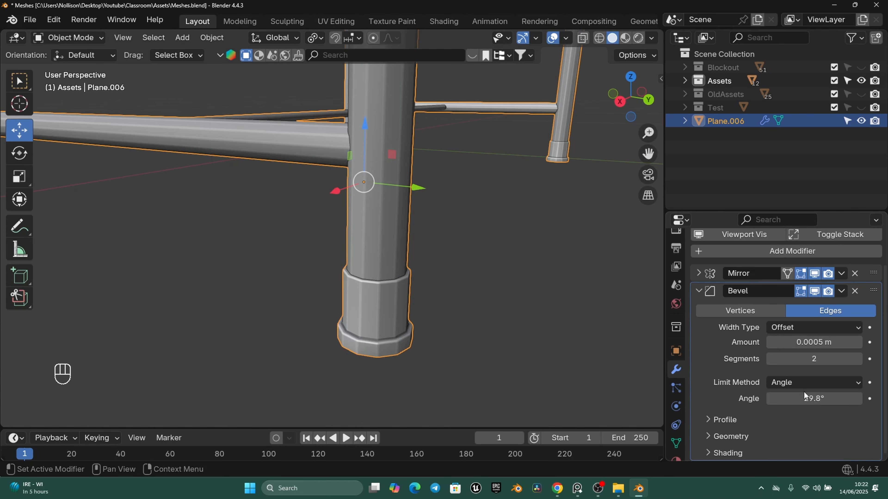
left_click_drag(813, 398, 818, 398)
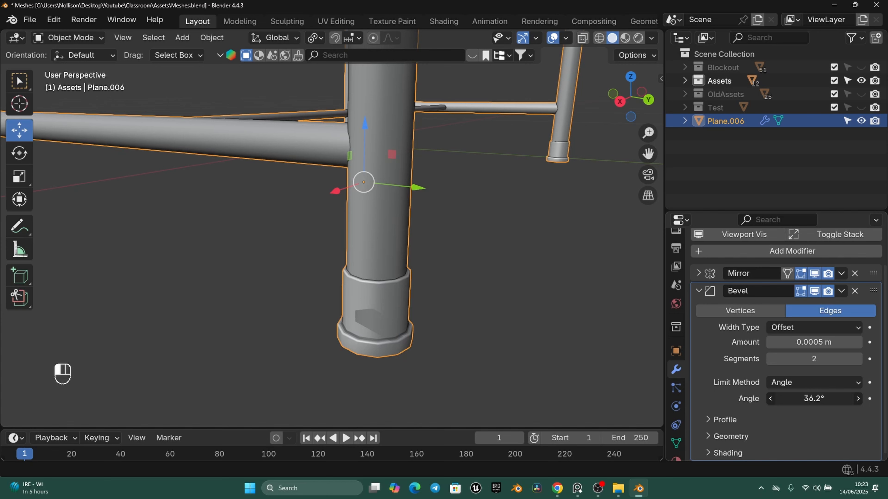
left_click_drag(817, 398, 834, 399)
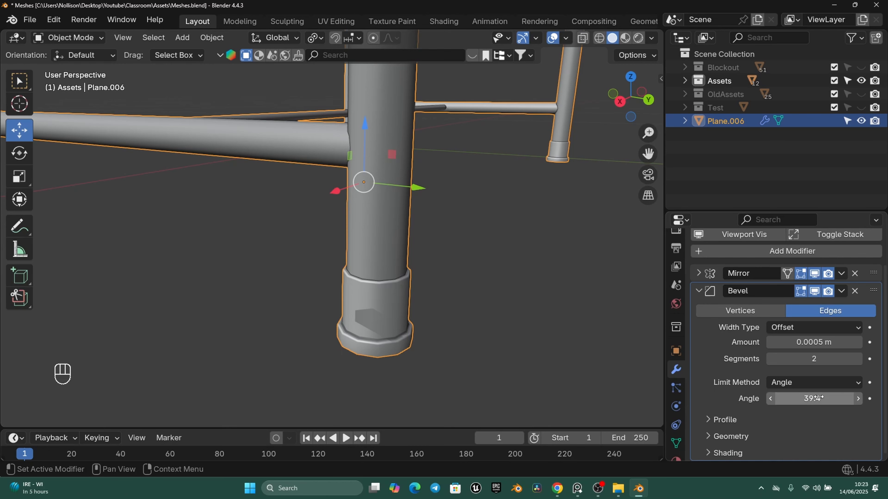
left_click_drag(817, 398, 817, 399)
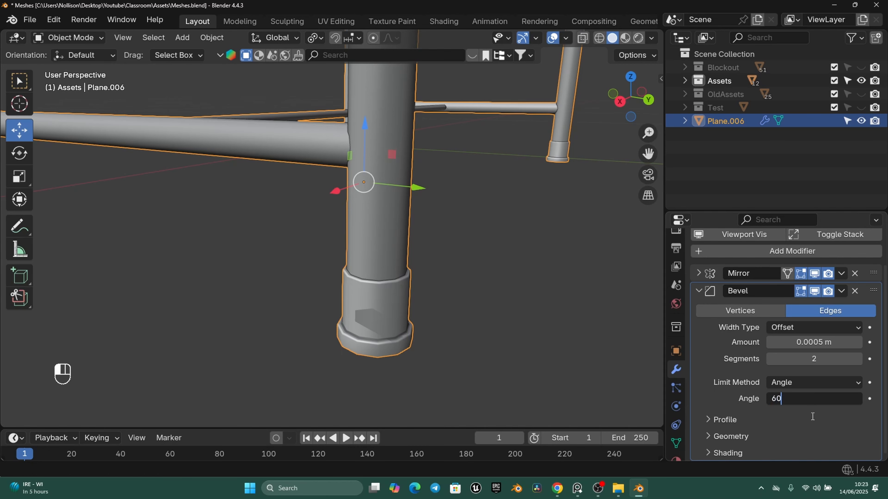
key("Return")
Review the whole student desk from several angles, checking the frame's mesh and its fit with the desktop.
scroll(448, 300, "down", 4)
left_click(434, 290)
scroll(407, 267, "down", 3)
middle_click_drag(447, 116, 278, 297, "shift")
scroll(301, 289, "down", 3)
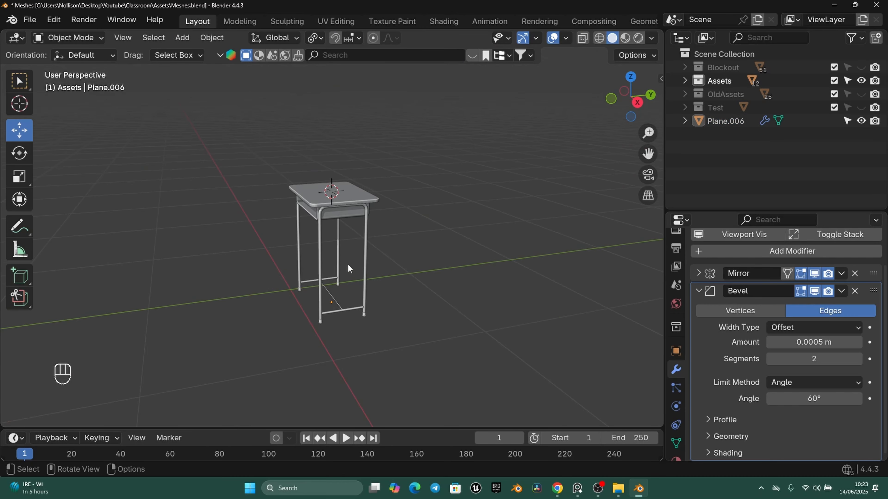
middle_click_drag(348, 268, 412, 201)
scroll(379, 273, "up", 3)
left_click(364, 246)
key("Tab")
scroll(364, 247, "down", 3)
key("Tab")
left_click(325, 146)
left_click(410, 195)
scroll(413, 201, "down", 2)
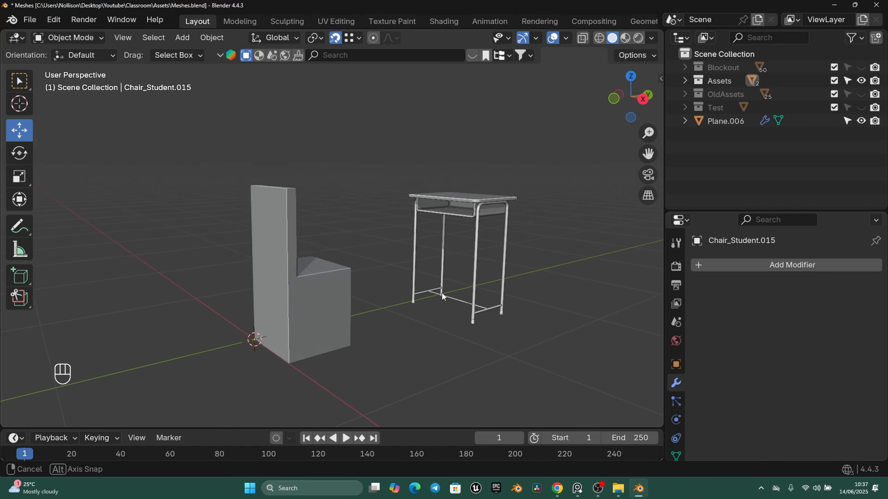
Inspect the desktop and the tray beneath it, comparing the desk with the blockout chair.
key("shift")
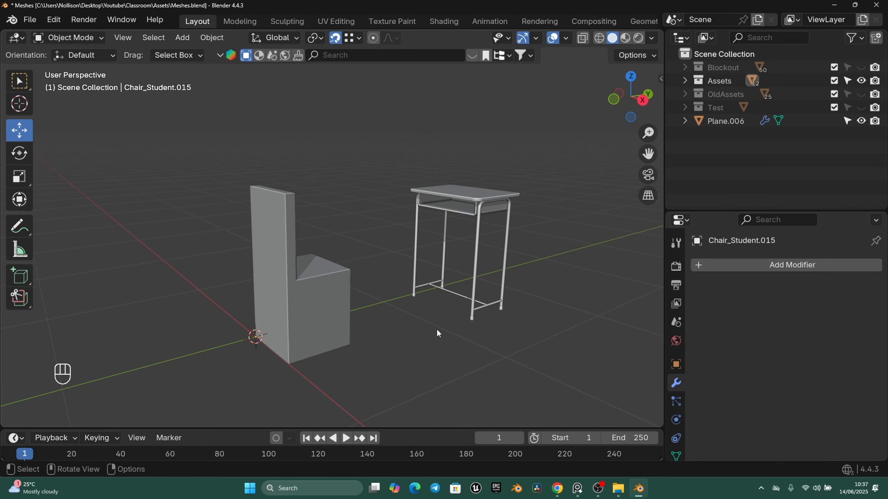
scroll(427, 299, "up", 3)
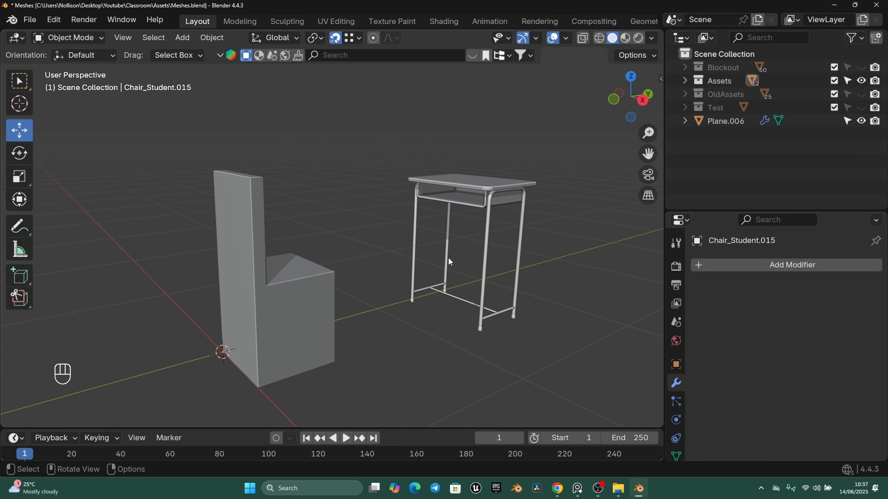
middle_click_drag(448, 259, 517, 194)
left_click(513, 184)
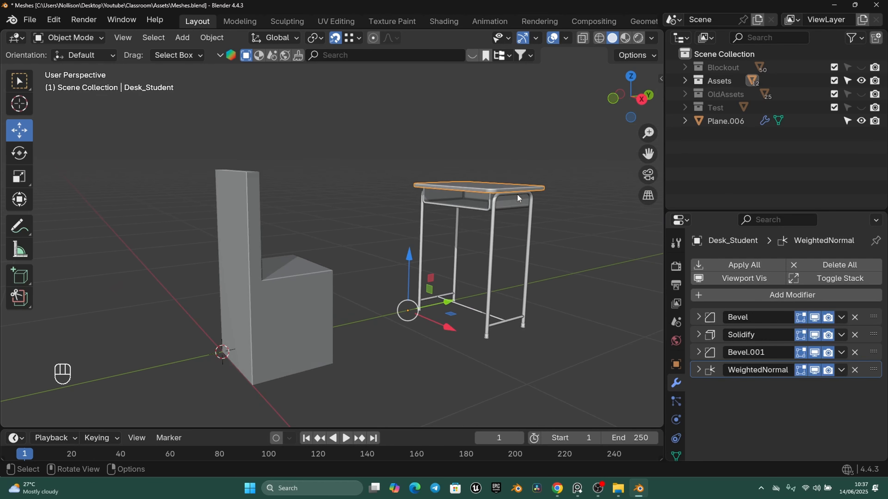
left_click(481, 210)
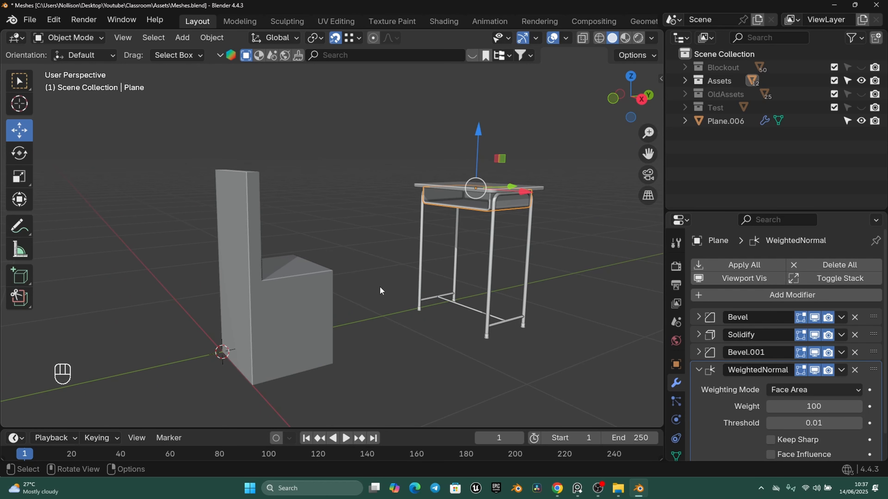
middle_click_drag(379, 290, 275, 184)
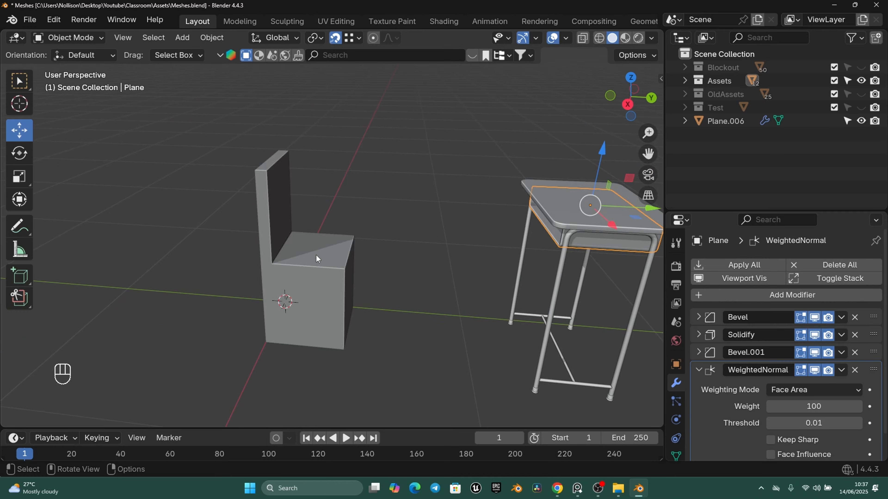
middle_click_drag(350, 277, 371, 259)
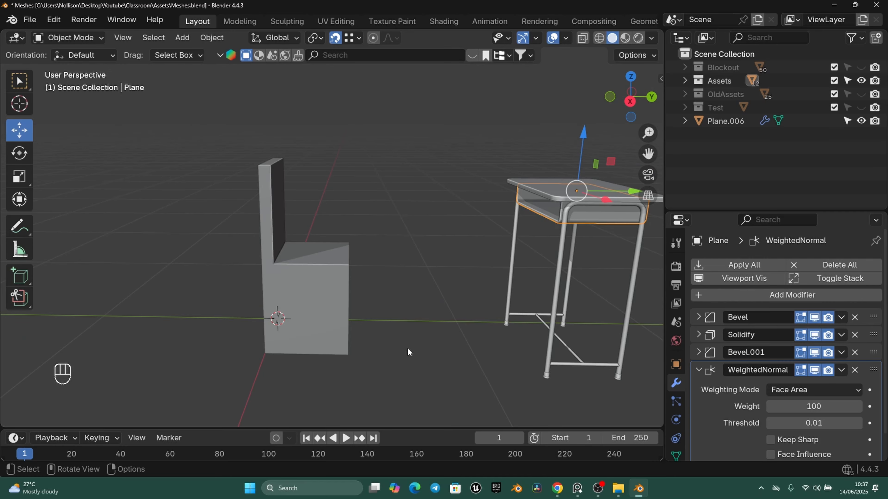
Select the top face of the blockout chair's seat in Edit Mode with face selection.
middle_click_drag(407, 348, 365, 280)
left_click(367, 271)
key("Tab")
key("Tab")
key("Tab")
key("3")
left_click(369, 229)
scroll(358, 234, "up", 2)
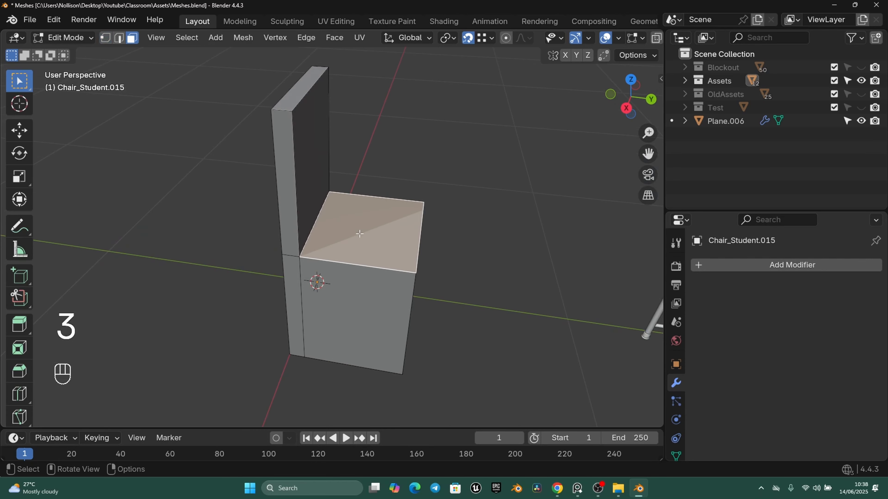
Separate the two bottom faces of the chair blockout into their own object.
middle_click_drag(359, 234, 378, 225)
middle_click_drag(450, 248, 322, 185)
left_click(333, 182)
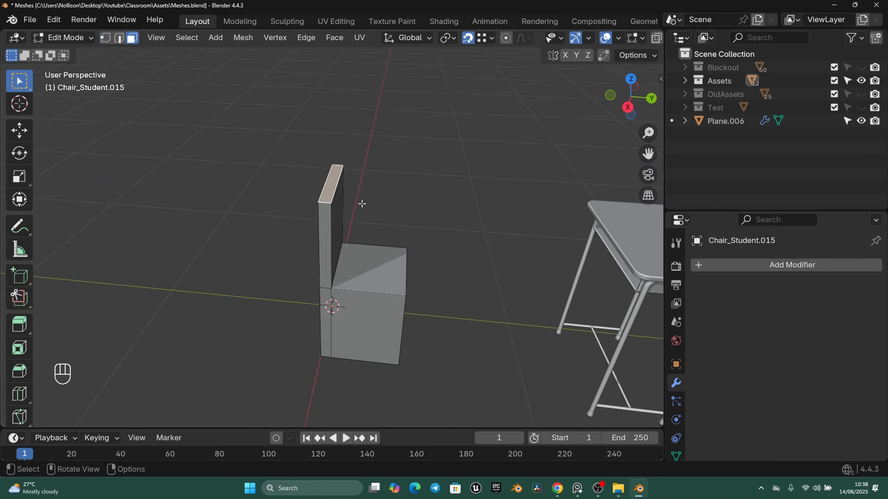
scroll(334, 182, "down", 4)
middle_click_drag(386, 253, 421, 126)
middle_click_drag(404, 361, 385, 318, "shift")
left_click(355, 276)
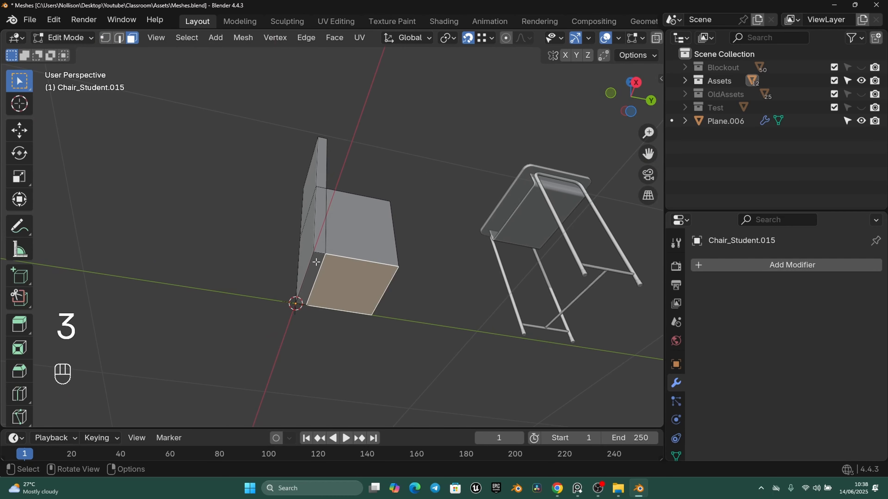
left_click(316, 262, "shift")
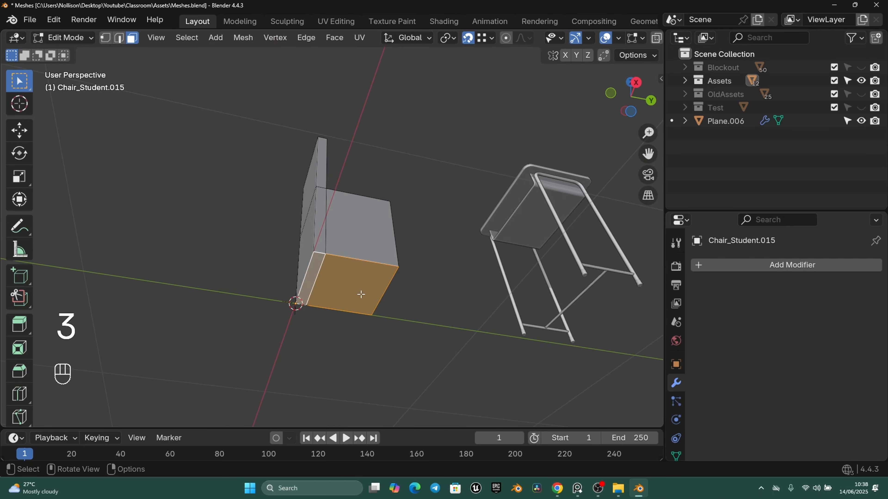
key("p")
left_click(376, 292)
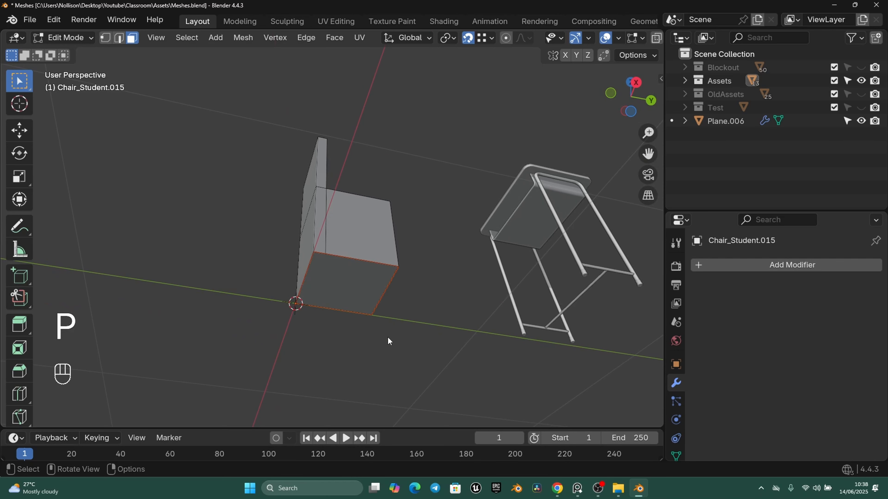
Edit the separated base object and merge its two faces into one with Limited Dissolve.
key("Tab")
key("Tab")
middle_click_drag(363, 284, 383, 272)
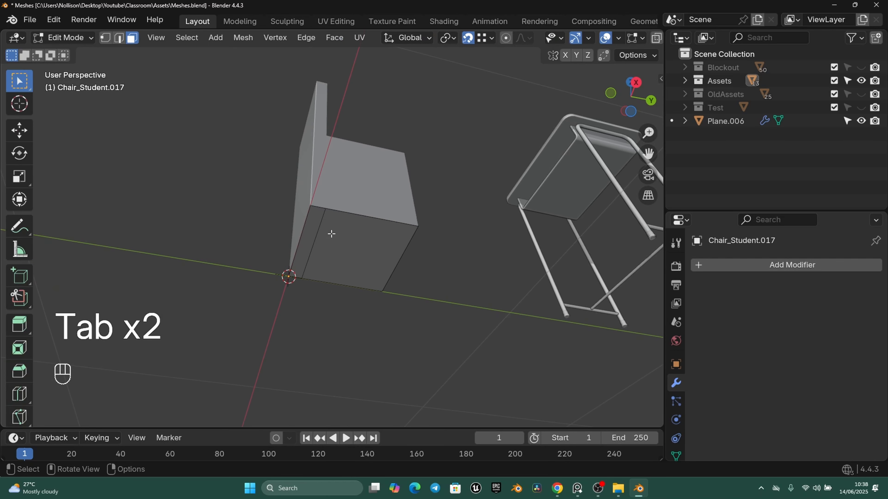
key("a")
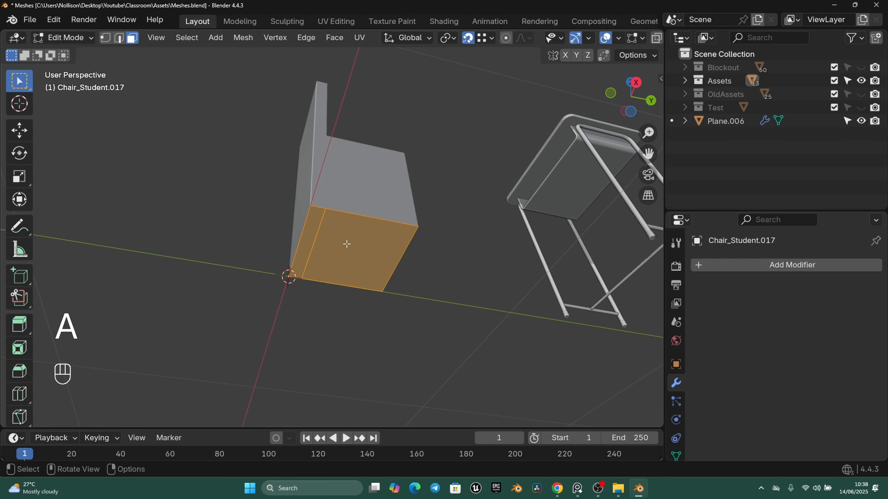
key("x")
left_click(350, 315)
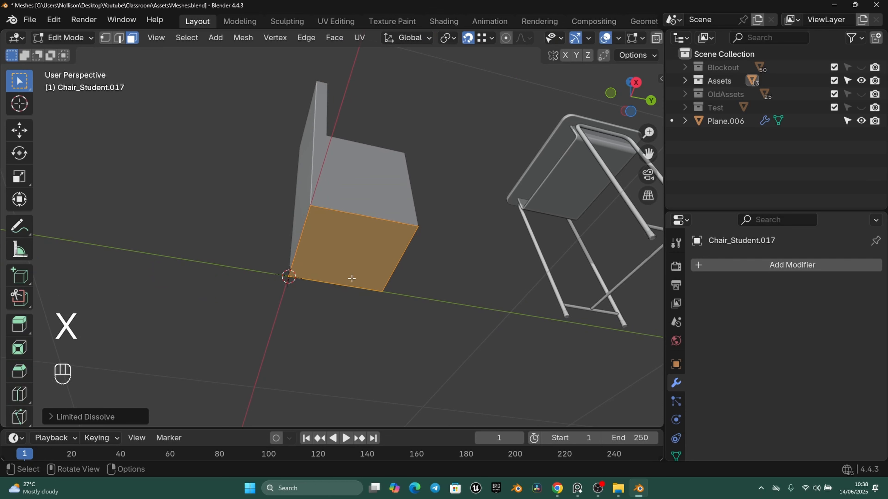
scroll(338, 249, "up", 1)
key("1")
left_click(304, 197)
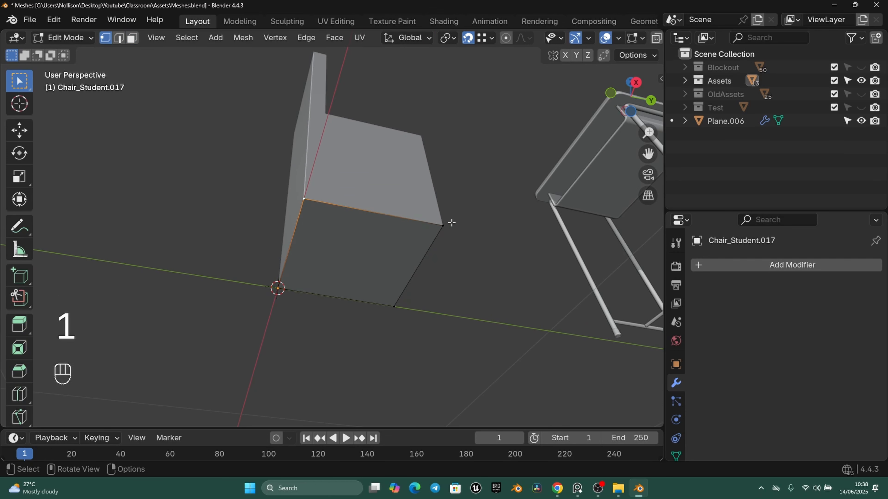
left_click(443, 225)
left_click(353, 262)
left_click(269, 299)
left_click(412, 341)
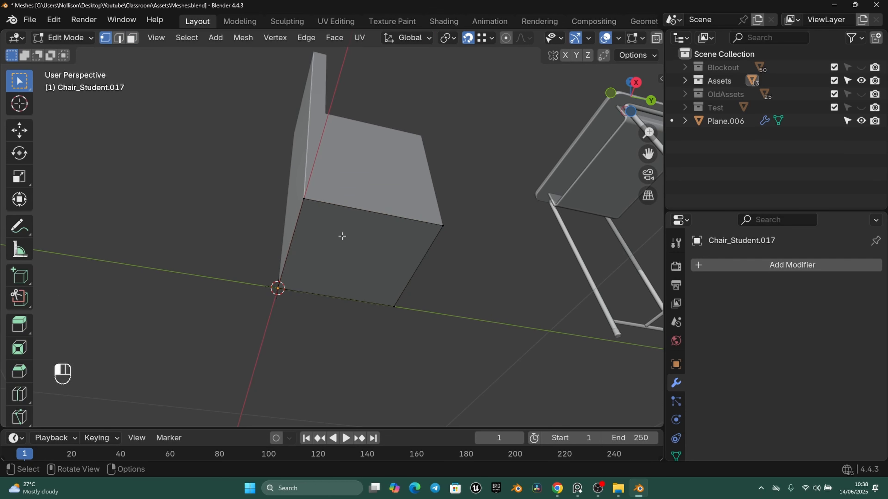
Subdivide the whole base face once into a two-by-two grid.
key("a")
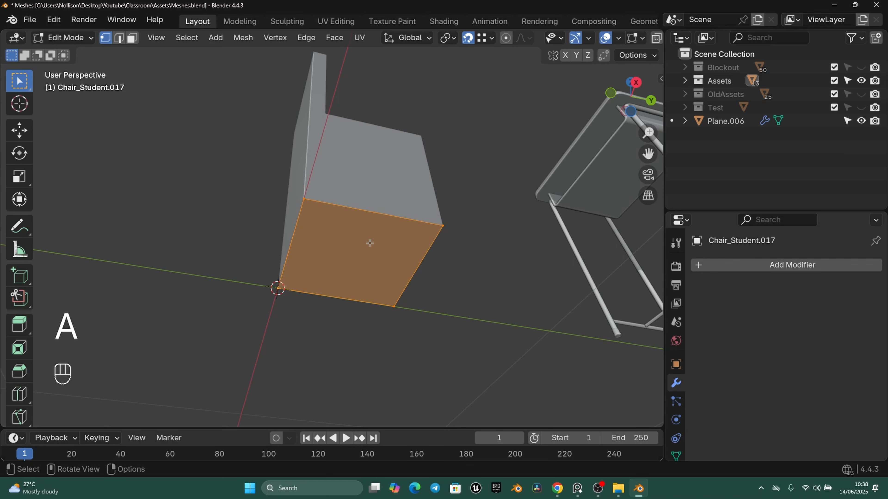
scroll(370, 242, "up", 2)
right_click(374, 222)
left_click(318, 167)
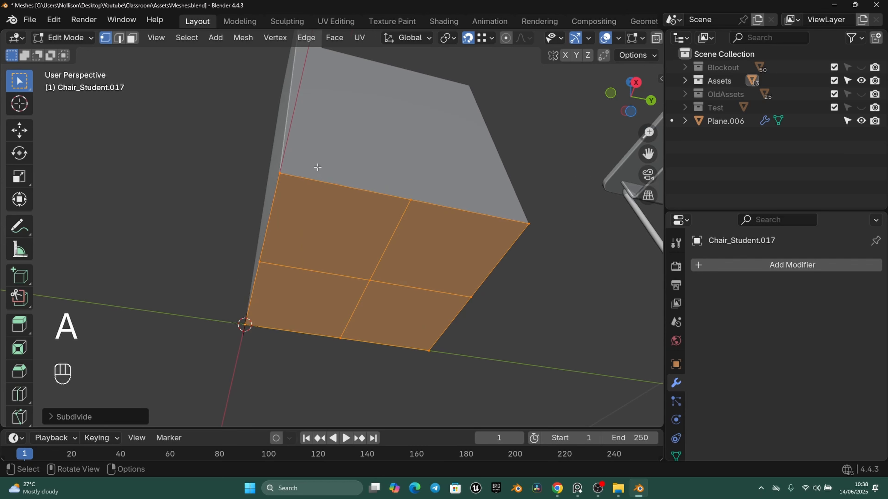
Delete every vertex of the subdivided base except its four corner vertices.
left_click(282, 175)
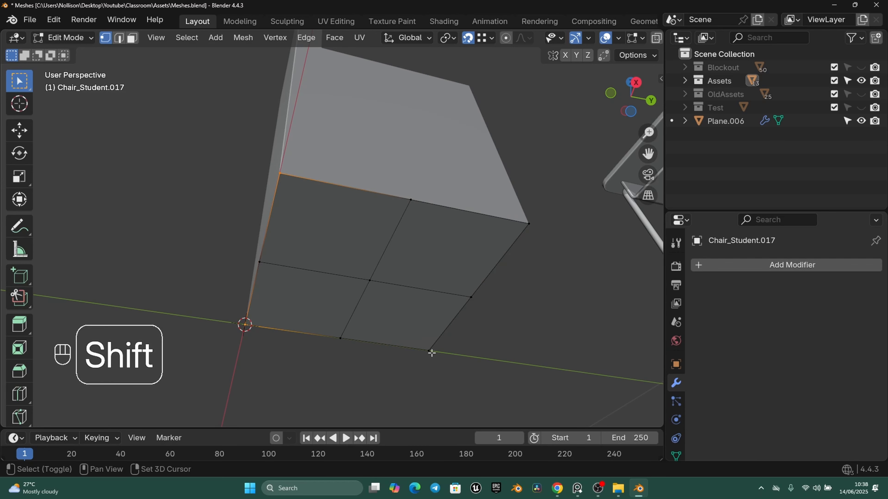
left_click(530, 224, "shift")
key("ctrl+x")
key("ctrl+z")
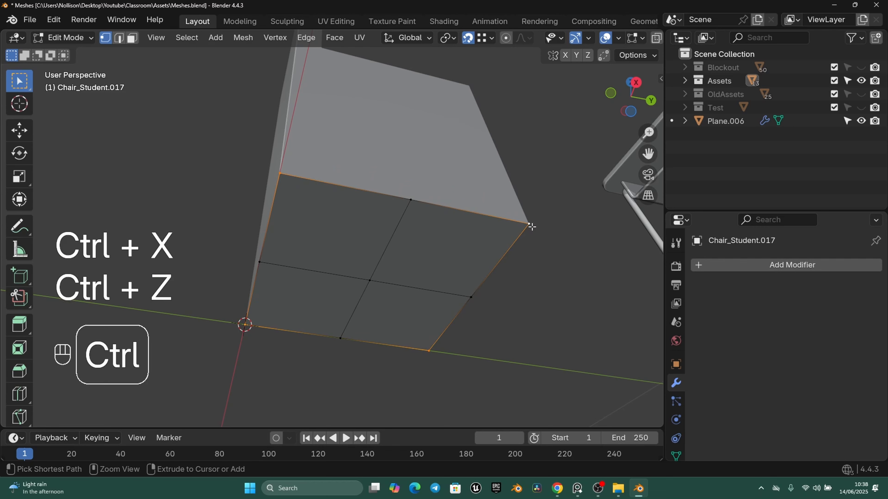
key("ctrl+i")
key("x")
key("x")
left_click(439, 158)
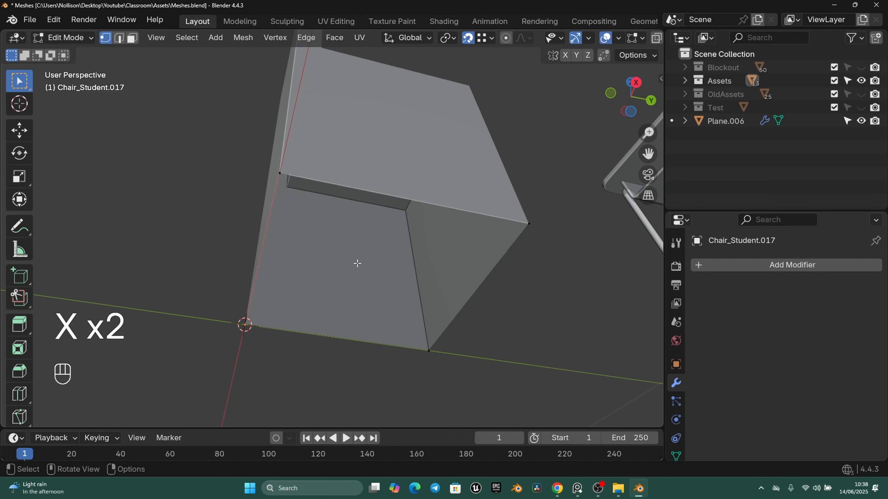
Select all four corner vertices and show the model in wireframe from the right side view.
scroll(332, 224, "up", 1)
scroll(332, 223, "down", 2)
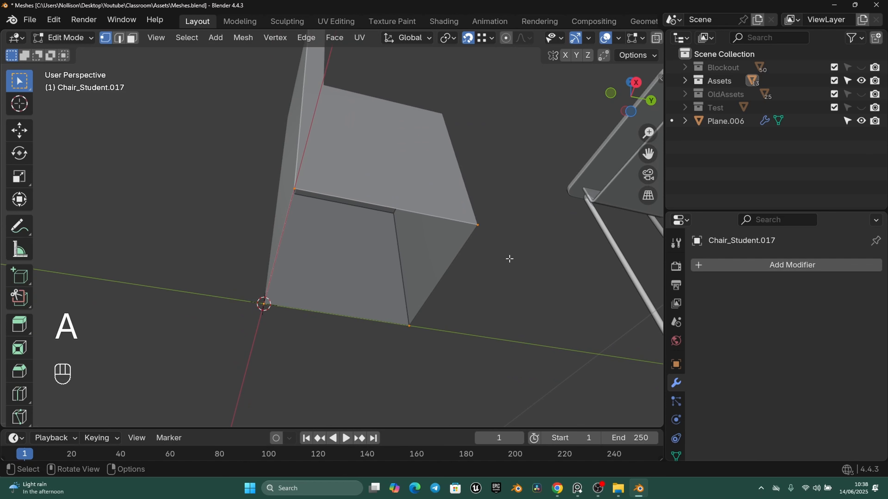
key("KP_3")
key("z")
key("e")
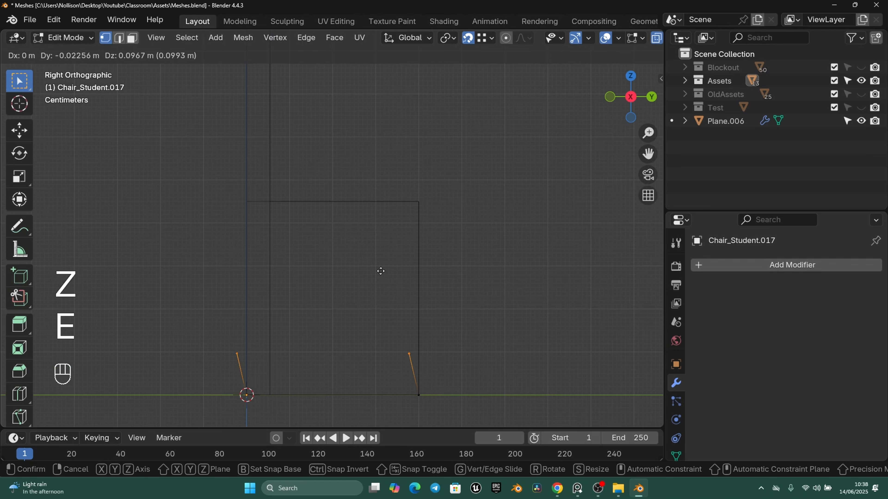
key("z")
key("ctrl")
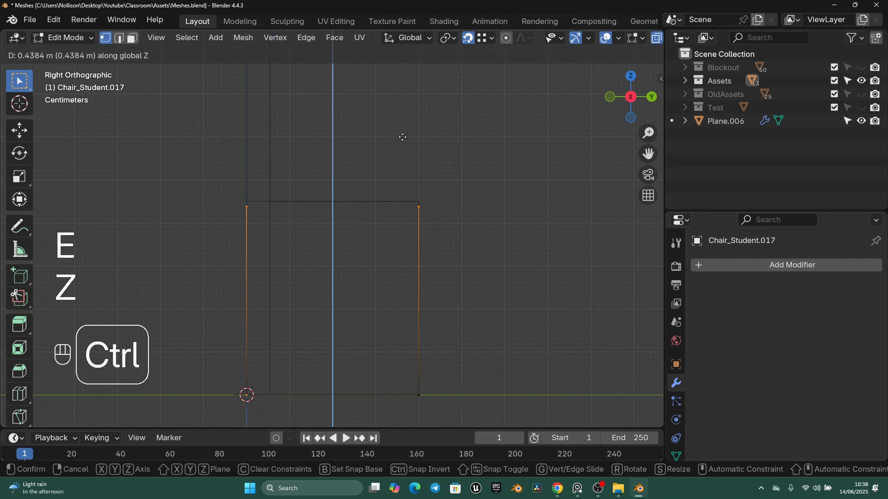
key("ctrl+z")
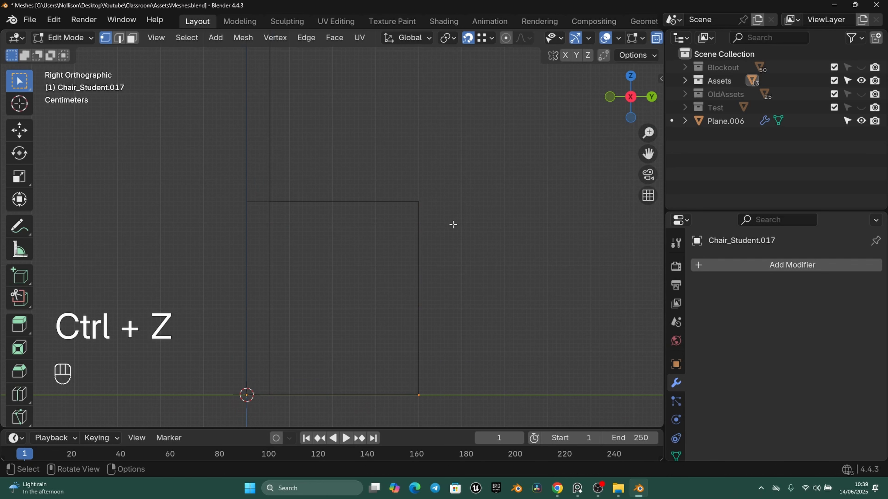
Turn off snapping and set the snap target to Increment.
left_click(469, 37)
left_click(486, 37)
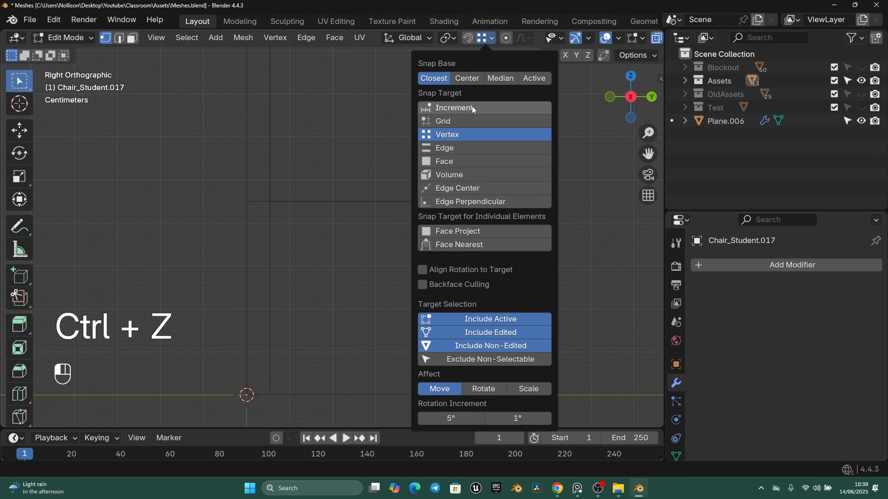
left_click(471, 108)
key("f")
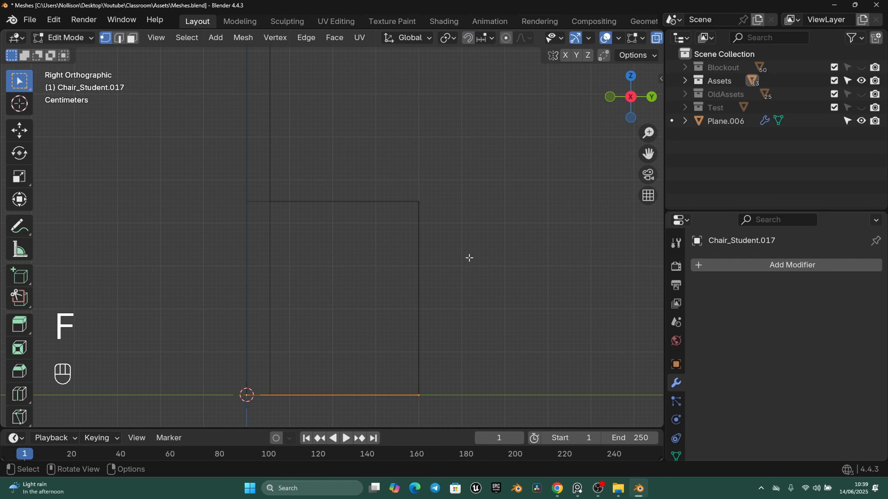
key("ctrl+z")
key("g")
right_click(426, 376)
Extrude the four corner vertices straight up along Z in snapped increments to just below the seat's top.
key("e")
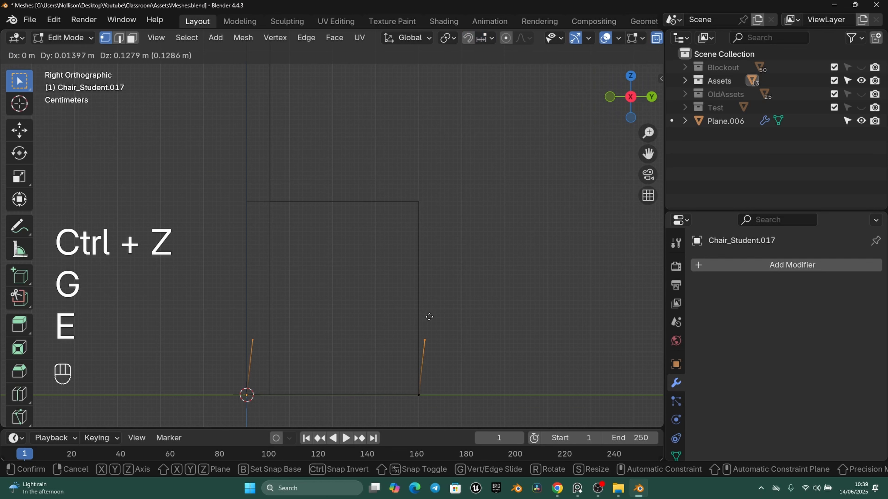
key("z")
key("ctrl")
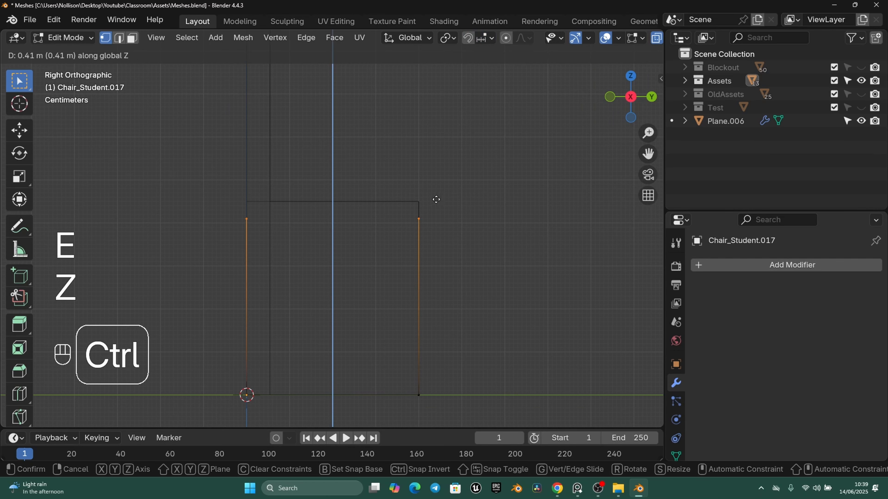
left_click(436, 188)
Raise the upper vertices of the rear legs along Z in snapped increments to just below the backrest's top.
scroll(261, 230, "down", 2)
middle_click_drag(261, 229, 290, 257, "shift")
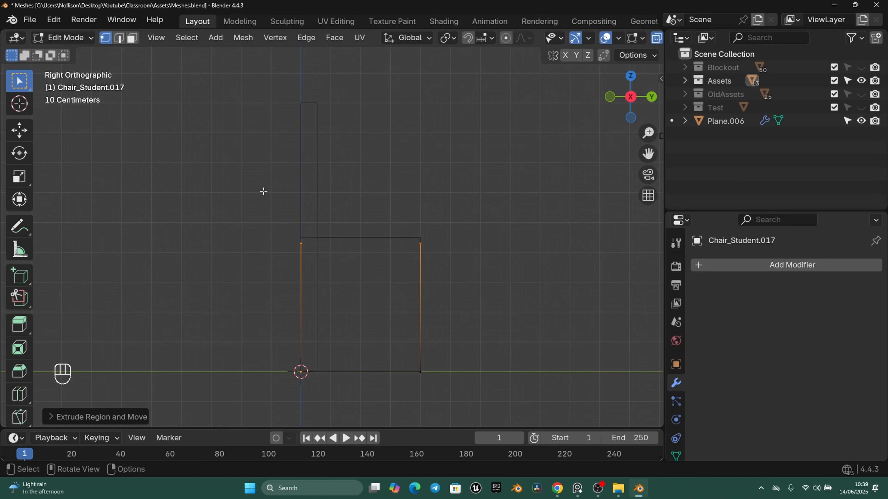
left_click_drag(264, 190, 316, 266)
key("g")
key("z")
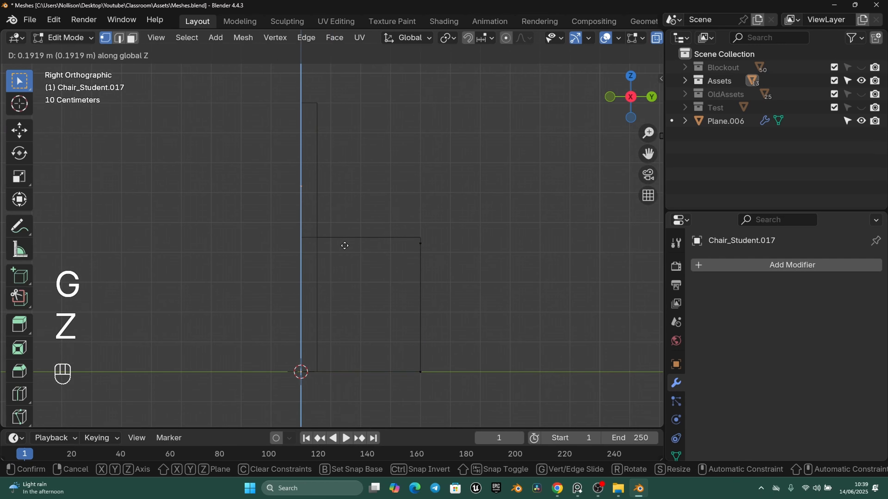
key("ctrl")
key("a")
key("a")
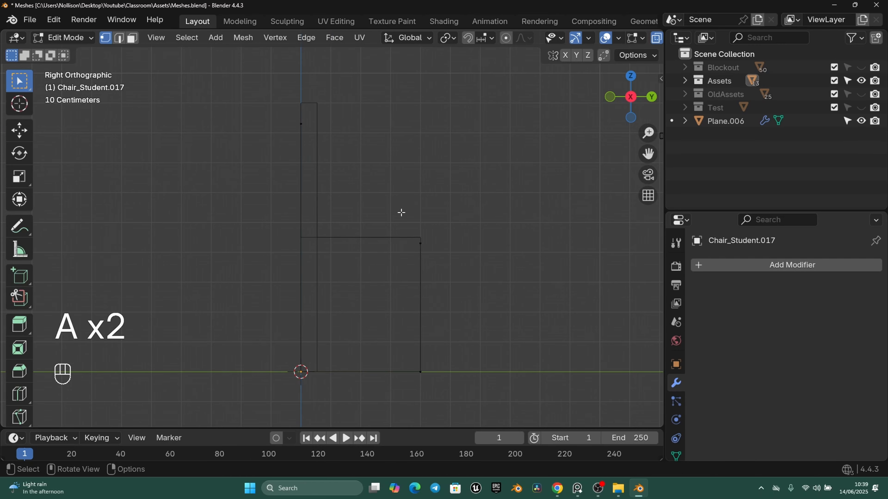
Select the upper vertices of the front legs.
left_click_drag(400, 212, 441, 267)
scroll(444, 272, "up", 2)
middle_click_drag(498, 279, 465, 266, "shift")
scroll(465, 266, "down", 3)
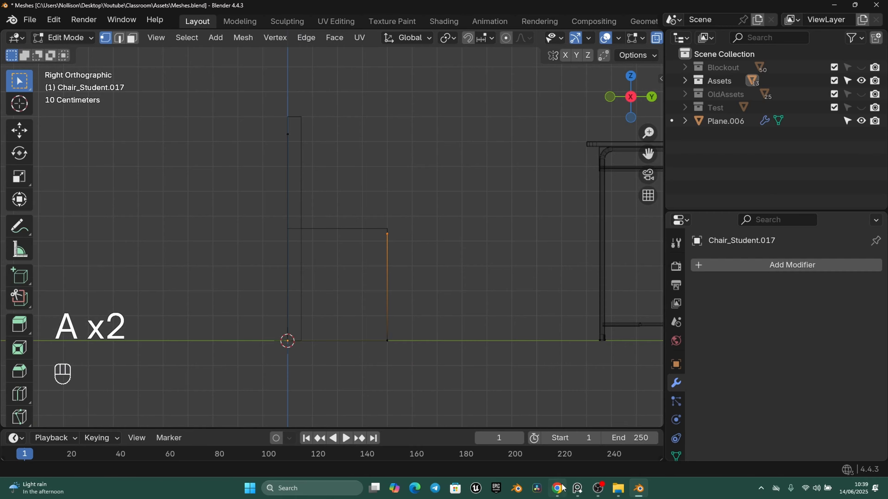
Switch to the reference image board, examine how the green school chair's tubular frame is bent, and return to Blender.
left_click(577, 488)
scroll(435, 274, "down", 2)
scroll(381, 265, "up", 3)
scroll(323, 277, "down", 2)
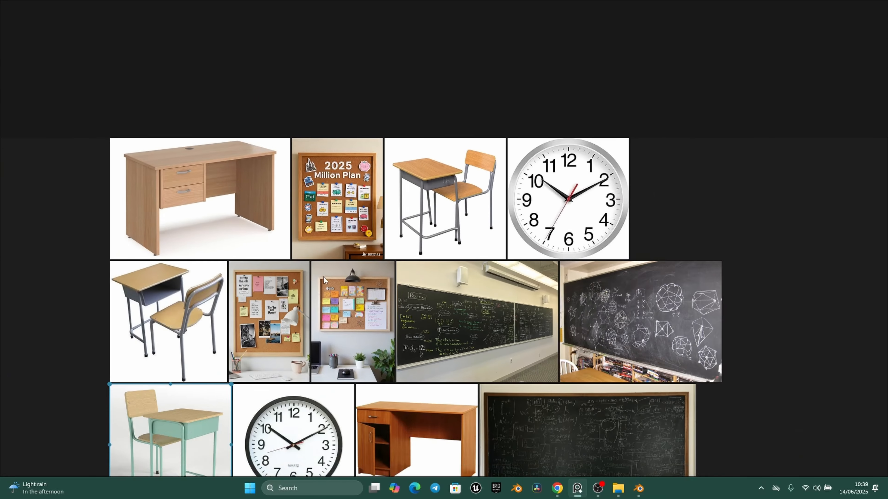
scroll(323, 277, "up", 3)
scroll(306, 258, "up", 1)
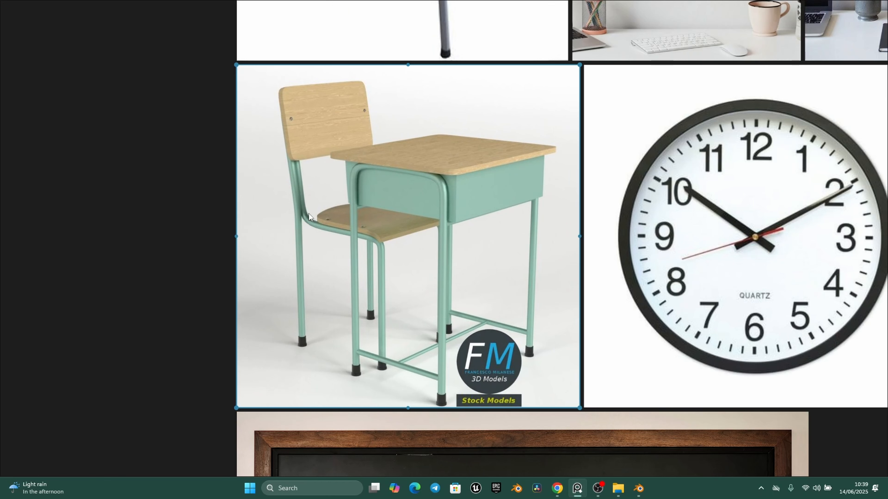
left_click(638, 488)
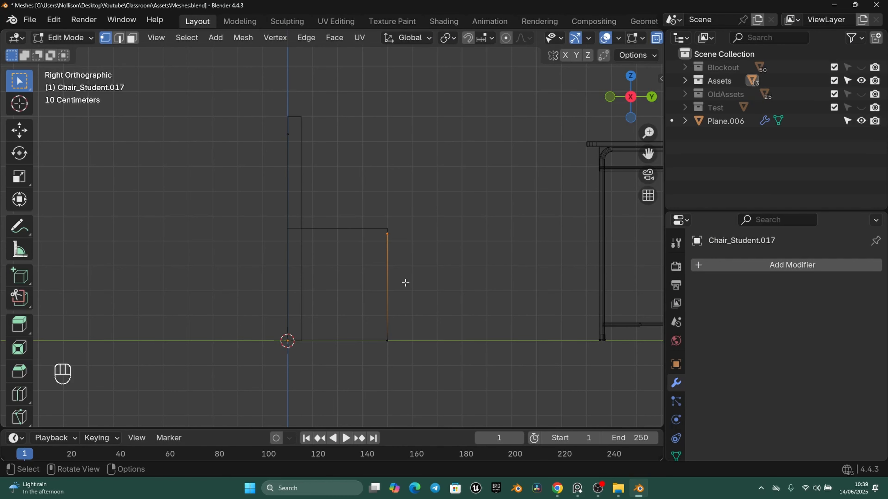
Select all front leg vertices in the top view and scale them slightly inward along X.
key("KP_7")
left_click_drag(304, 132, 566, 217)
scroll(487, 198, "up", 3)
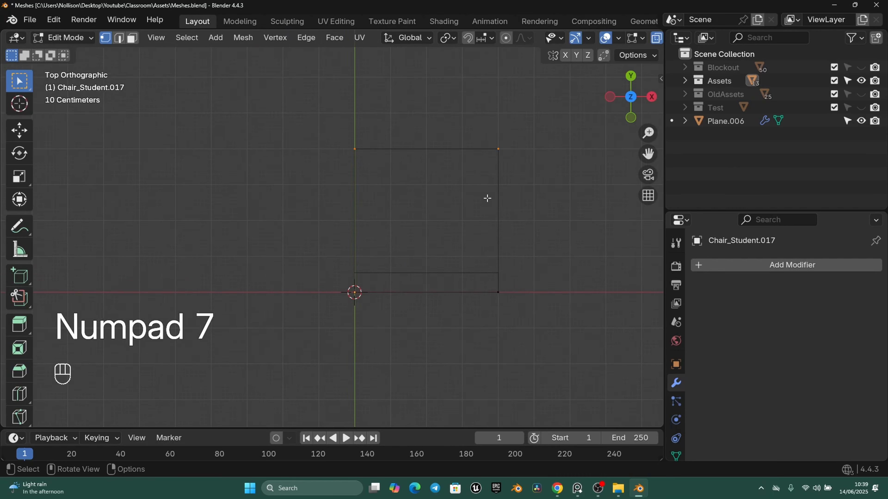
middle_click_drag(529, 199, 401, 291, "shift")
scroll(502, 274, "up", 3)
scroll(502, 273, "down", 1)
key("s")
key("x")
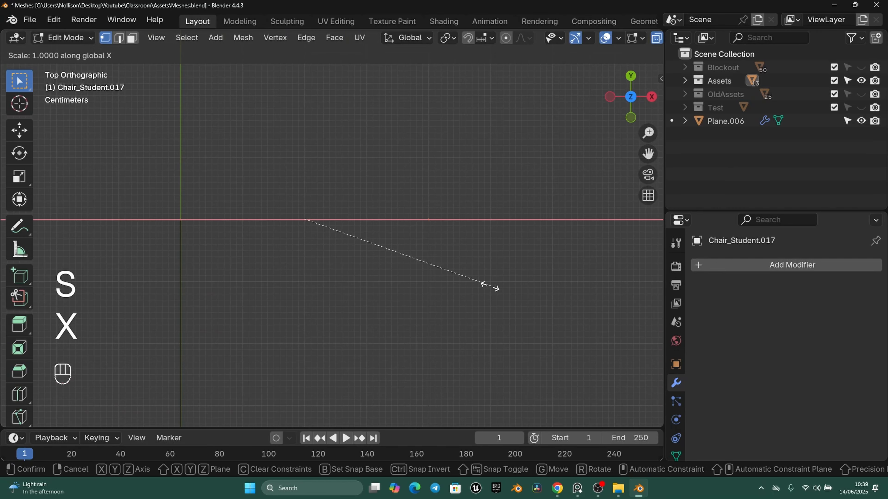
left_click(479, 281)
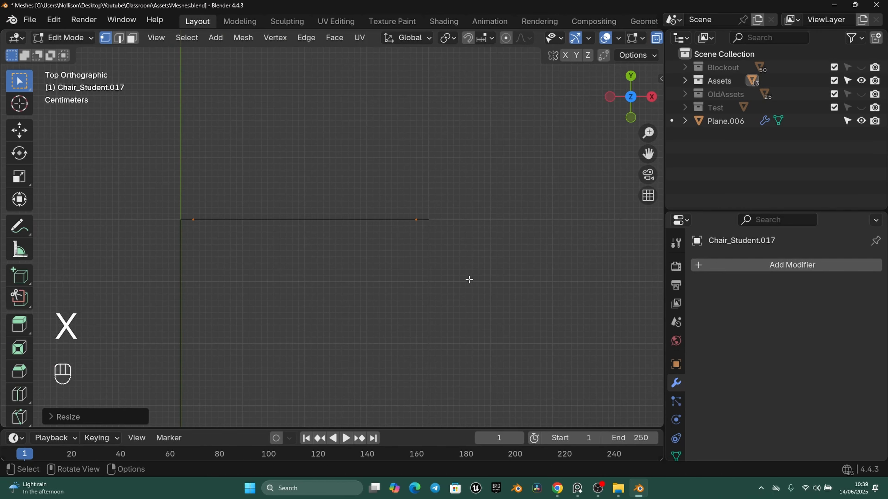
scroll(468, 280, "down", 3)
left_click(447, 38)
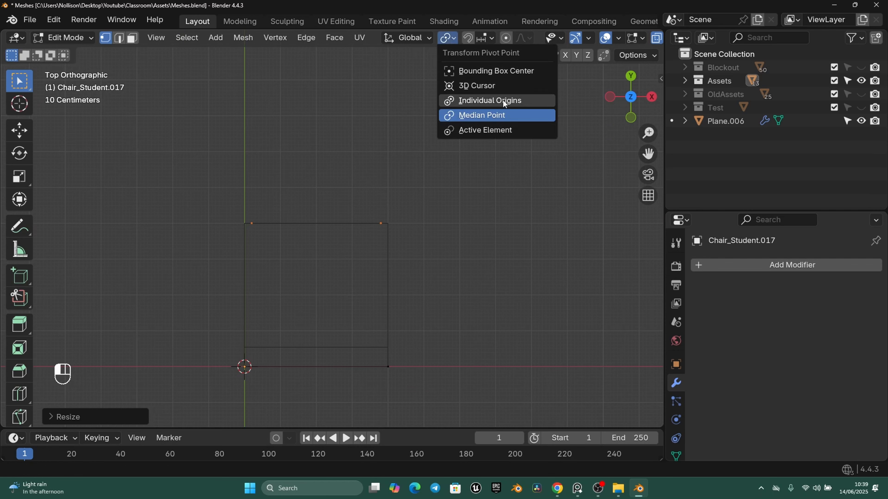
left_click(501, 115)
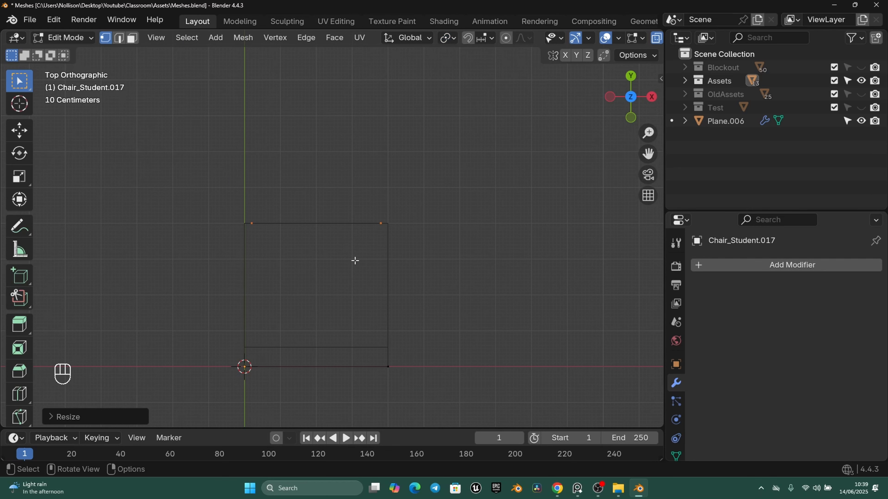
Select the front legs' upper vertices in the right view and extrude them along Y in snapped increments toward the rear legs.
middle_click_drag(335, 249, 271, 168)
key("KP_3")
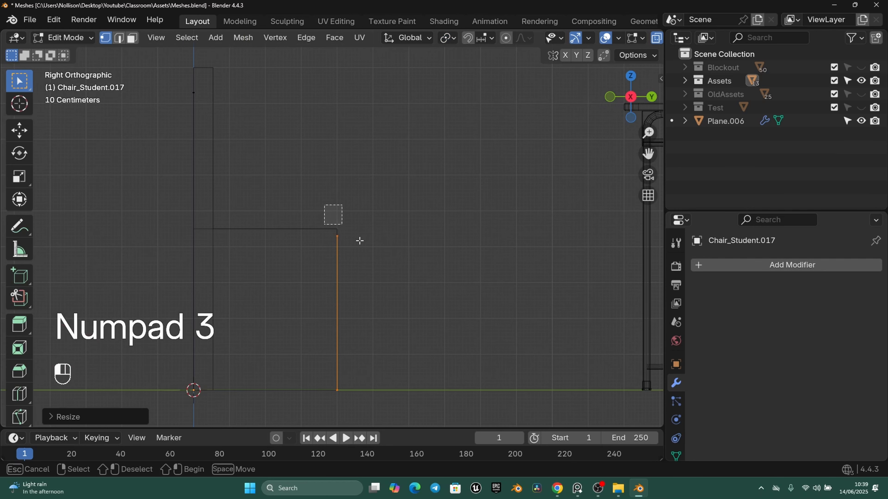
key("e")
key("y")
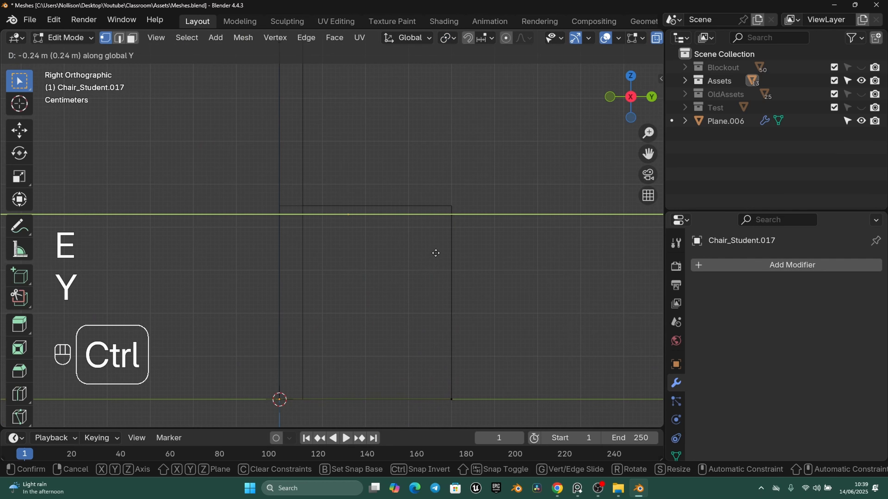
left_click(363, 243, "ctrl")
scroll(289, 210, "down", 2)
mouse_move(335, 212)
middle_mouse_down("shift")
mouse_move(335, 233)
mouse_move(351, 208)
middle_mouse_up("shift")
Extrude those vertices up along Z to below the rear legs' tops, and bridge the upper vertex pairs of both frames with horizontal edges.
key("e")
key("z")
left_click(313, 223, "ctrl")
key("f")
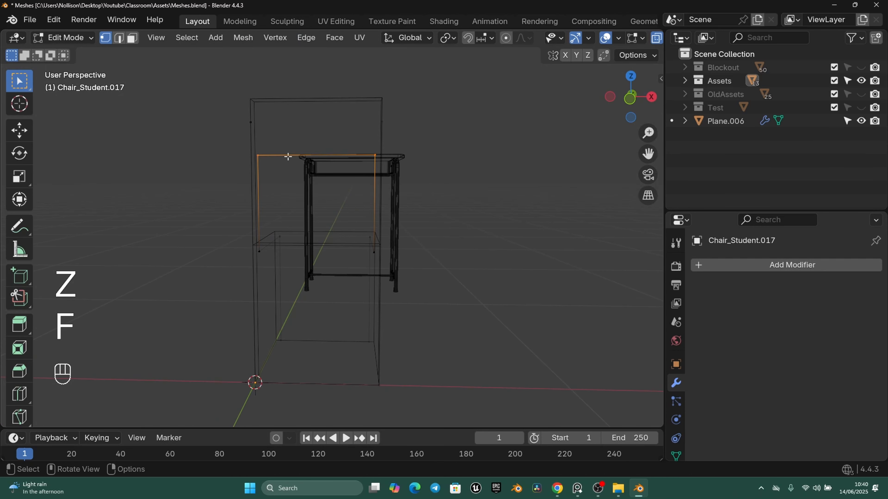
left_click_drag(258, 107, 414, 140)
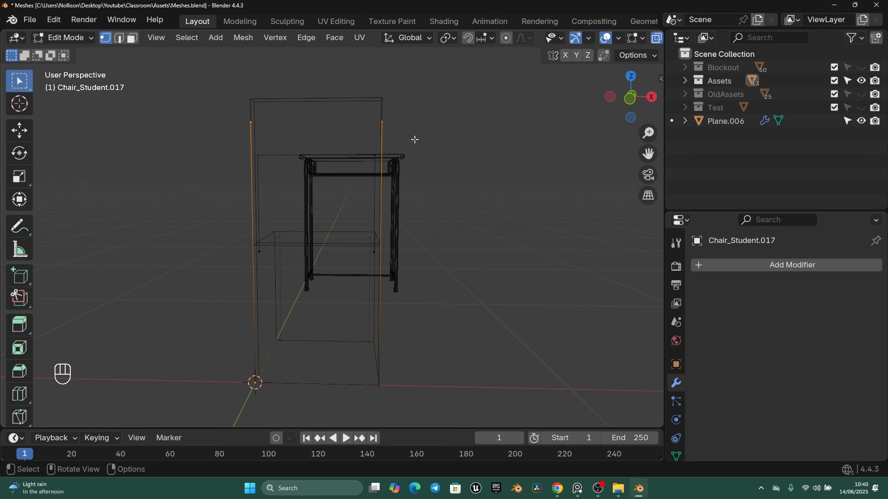
key("f")
Isolate the leg frame in Object Mode with solid shading and show its transform properties.
key("z")
key("Tab")
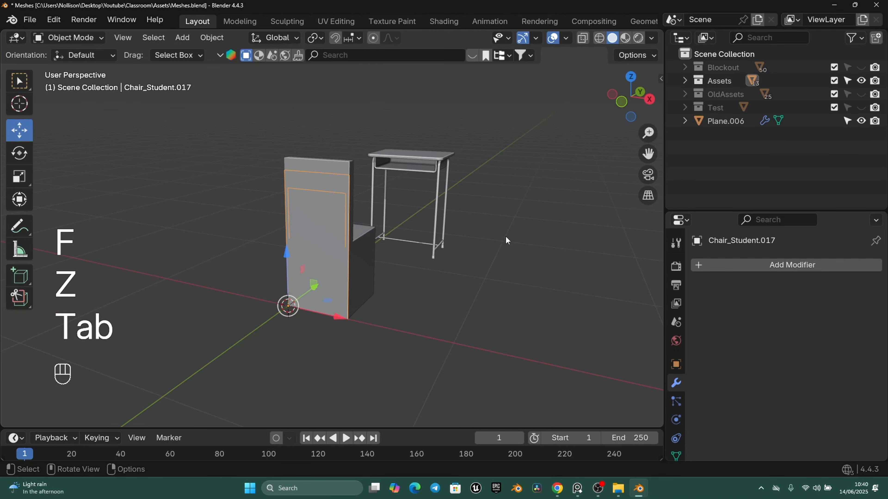
key("slash")
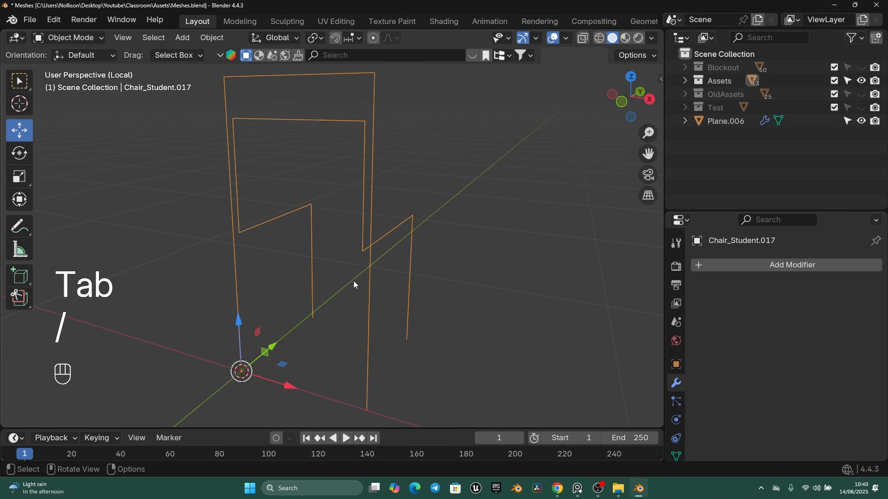
middle_click_drag(505, 215, 406, 230)
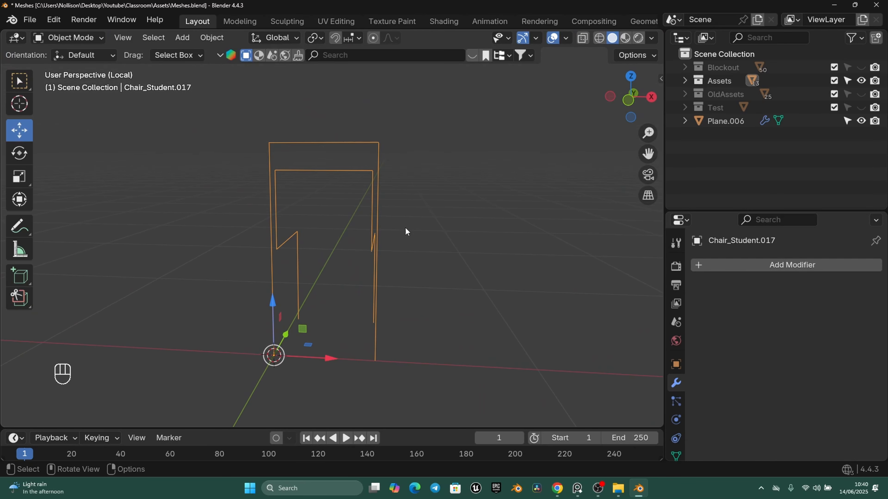
key("n")
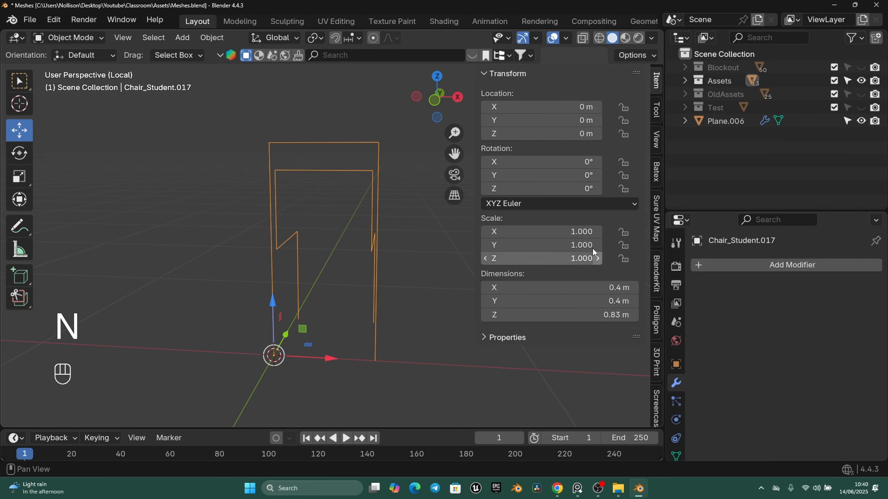
Add a Bevel modifier to the leg frame and set it to affect vertices.
left_click(791, 266)
mouse_move(790, 263)
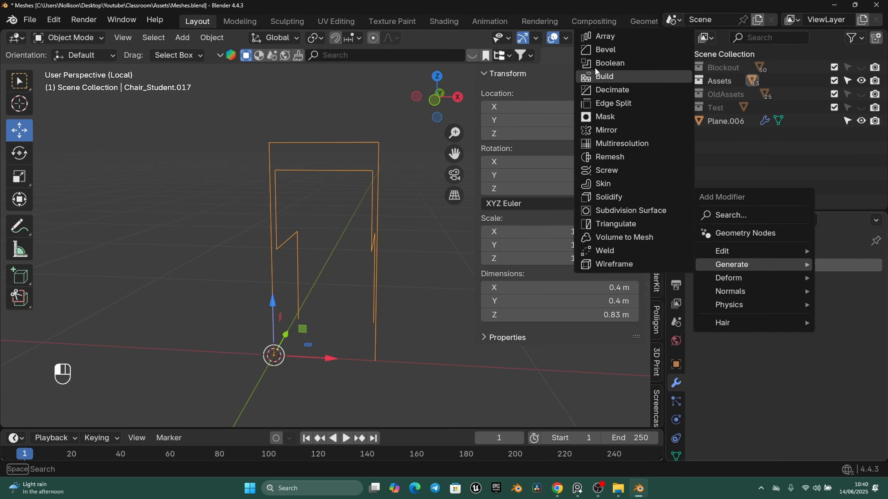
left_click(608, 53)
left_click(749, 335)
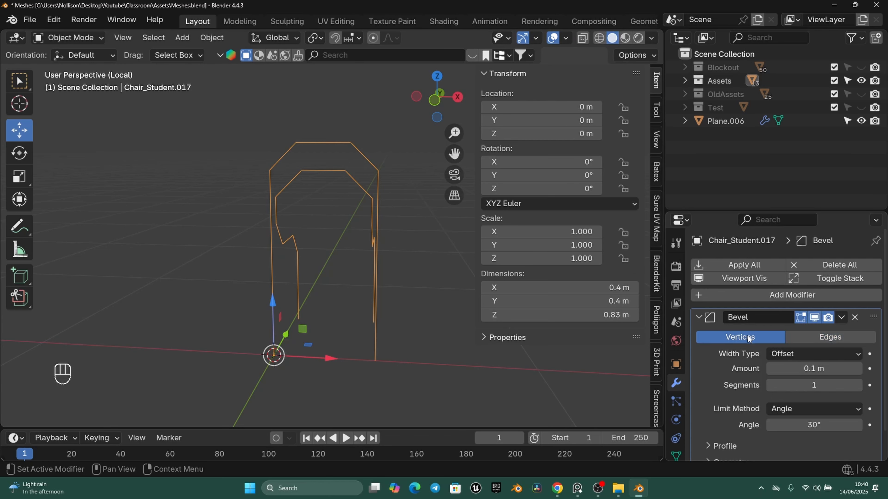
middle_click_drag(388, 243, 368, 236, "shift")
Set the Bevel modifier to 4 segments with an amount of 0.05 m.
left_click(857, 385)
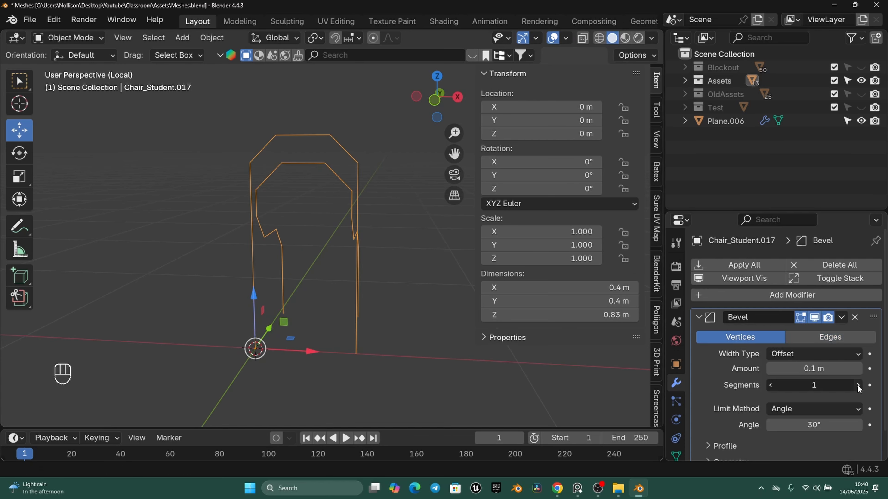
left_click(858, 386)
left_click(858, 385)
left_click(818, 368)
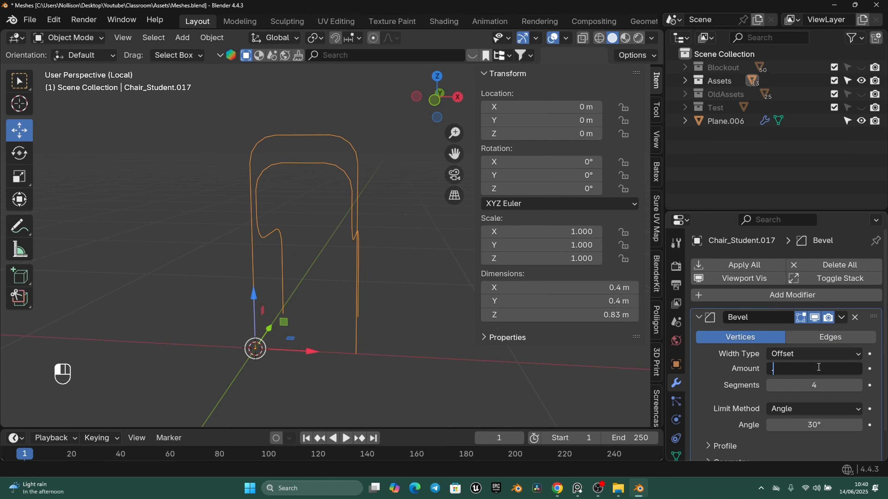
type(".05")
key("Return")
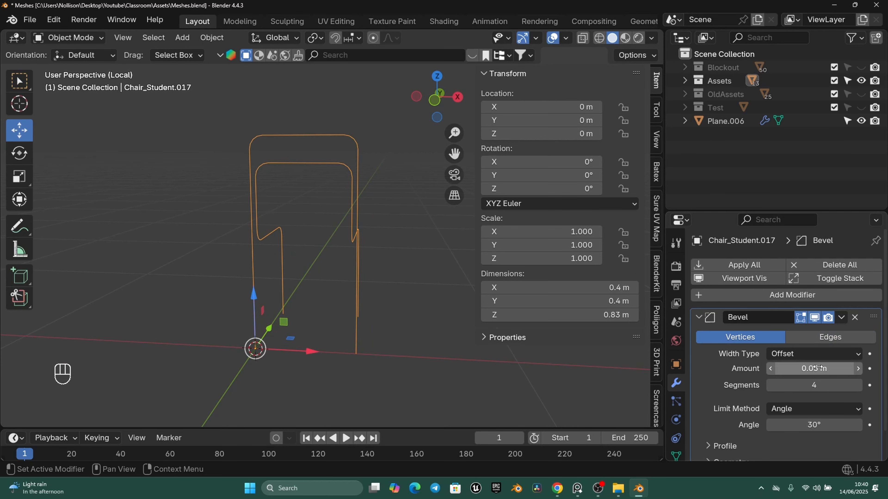
Check the rounded frame against the chair blockout from the side, and convert the isolated frame to a curve.
middle_click_drag(456, 331, 311, 221)
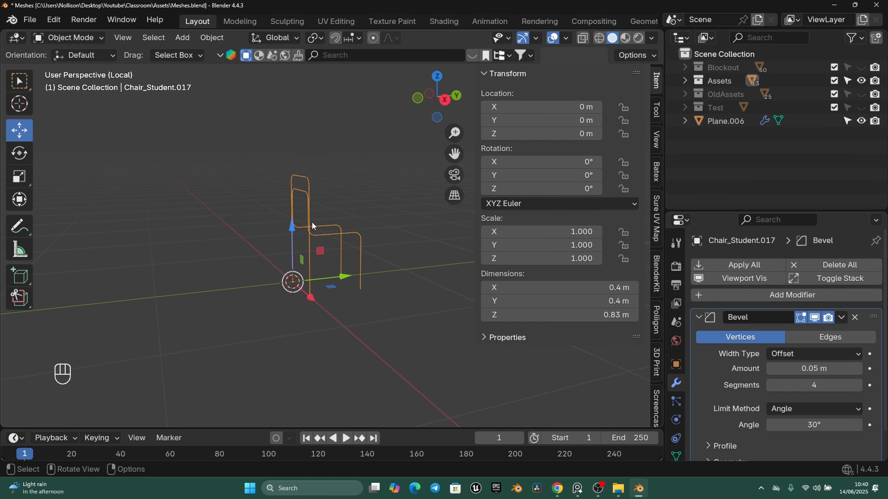
key("slash")
middle_click_drag(340, 251, 312, 252)
key("KP_3")
key("slash")
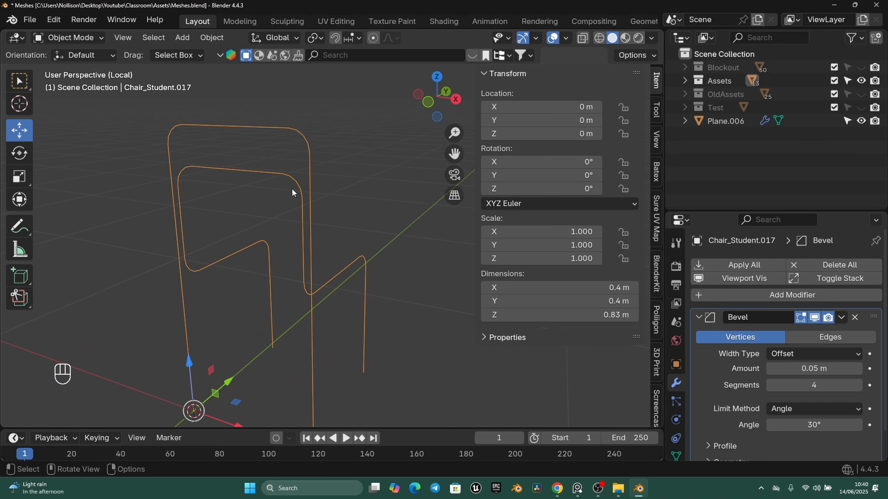
right_click(299, 174)
mouse_move(240, 224)
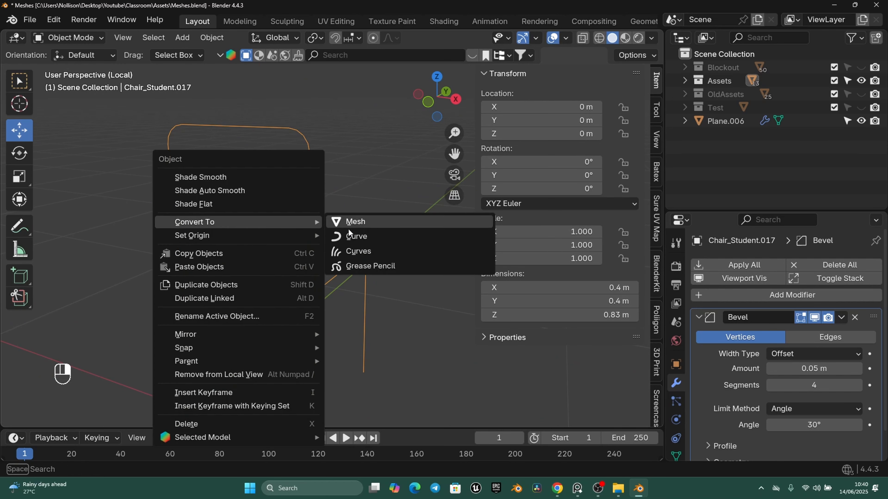
left_click(350, 233)
Give the frame curve a round bevel with a depth of 0.01 m to form the tubes.
scroll(675, 427, "down", 1)
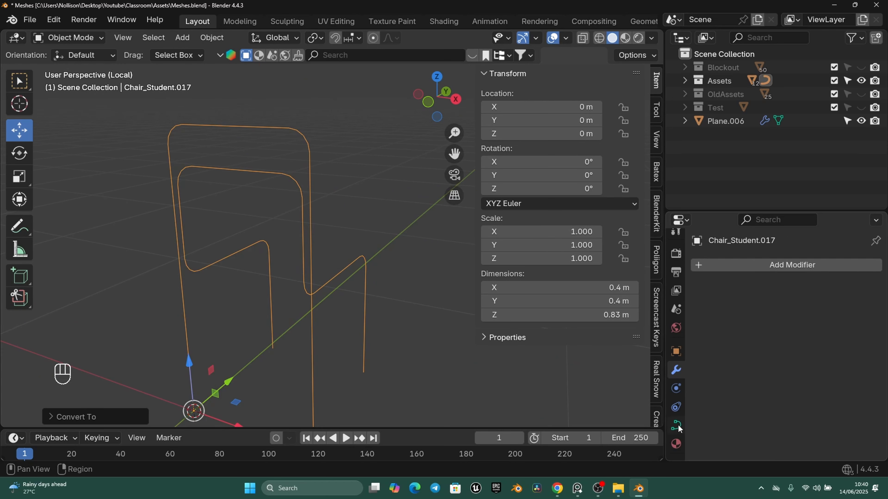
left_click(675, 425)
scroll(735, 382, "down", 8)
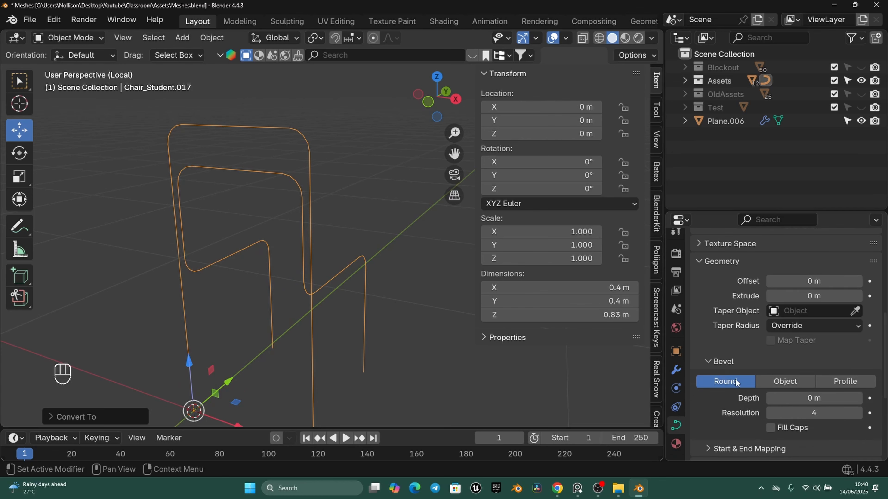
scroll(736, 381, "down", 4)
left_click(858, 343)
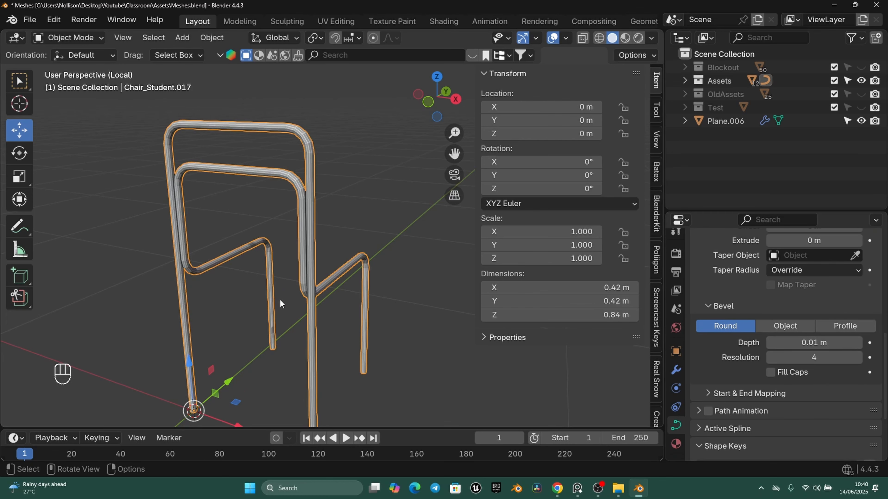
Convert the tubular frame curve back to a mesh.
middle_click_drag(339, 206, 318, 179)
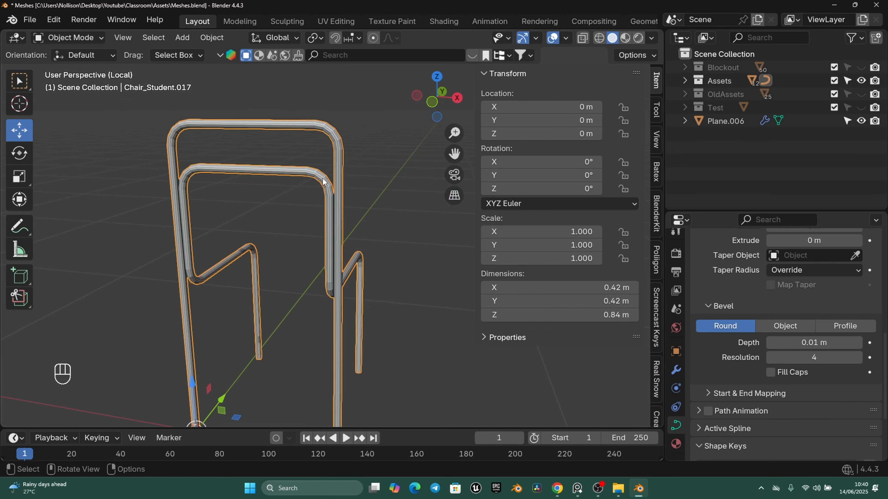
right_click(317, 180)
mouse_move(317, 181)
left_click(380, 177)
key("Tab")
key("Tab")
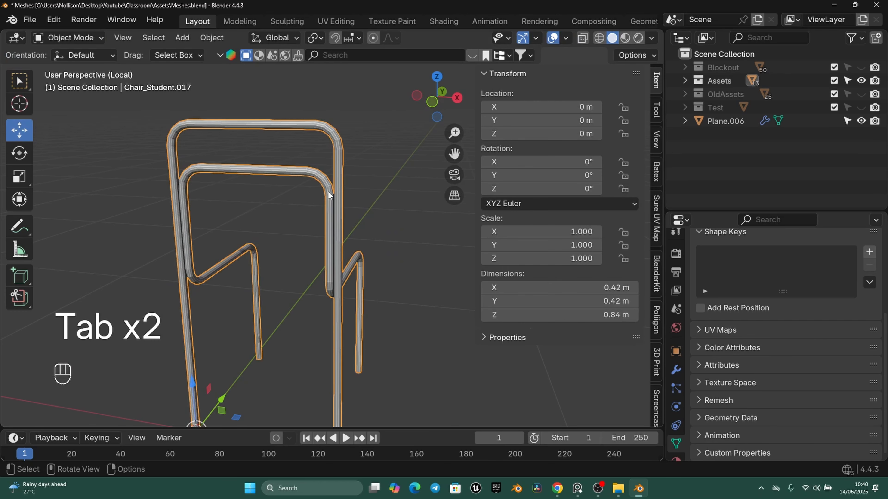
Apply smooth shading to the tubular frame and exit local view to show it with the chair blockout.
right_click(328, 191)
left_click(273, 152)
key("slash")
middle_click_drag(342, 251, 271, 235)
middle_click_drag(365, 234, 379, 272, "shift")
left_click(379, 272)
middle_click_drag(260, 334, 291, 307)
scroll(291, 307, "up", 3)
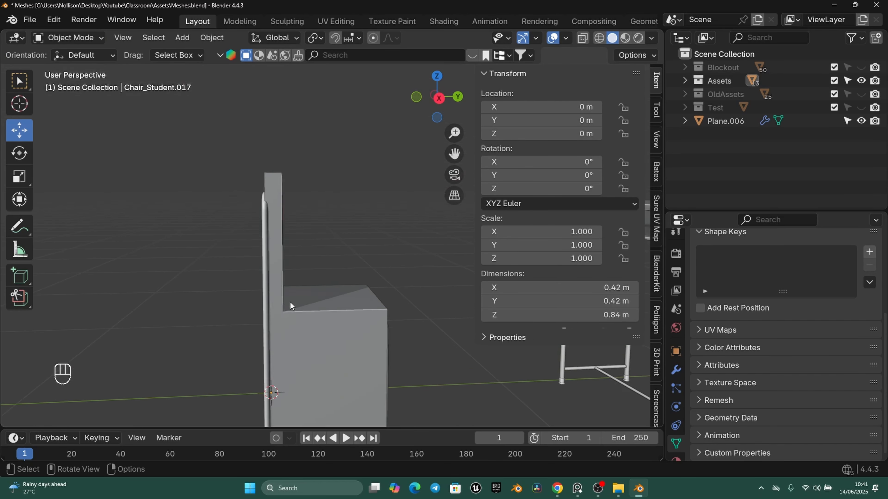
middle_click_drag(399, 310, 323, 303, "shift")
Select the chair's seat and backrest blockout and hide the transform sidebar.
left_click(269, 162)
left_click(322, 257)
scroll(316, 297, "down", 3)
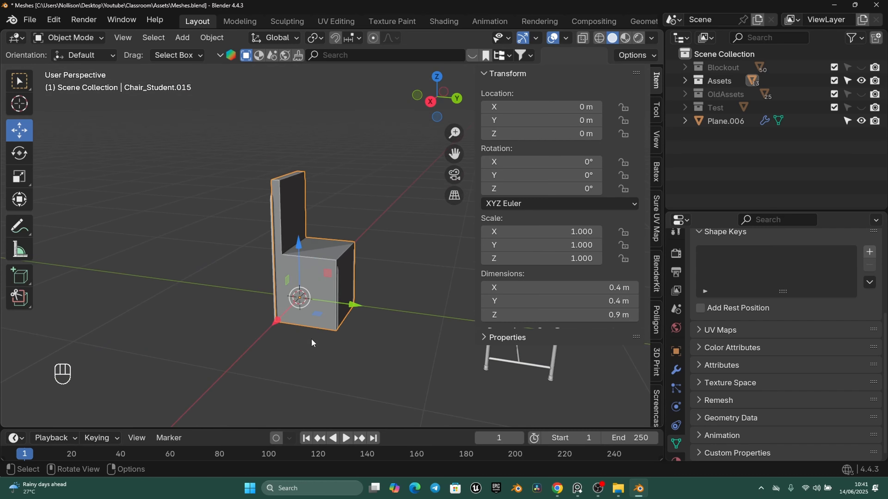
middle_click_drag(283, 391, 257, 314)
scroll(315, 313, "up", 2)
scroll(358, 306, "down", 2)
key("n")
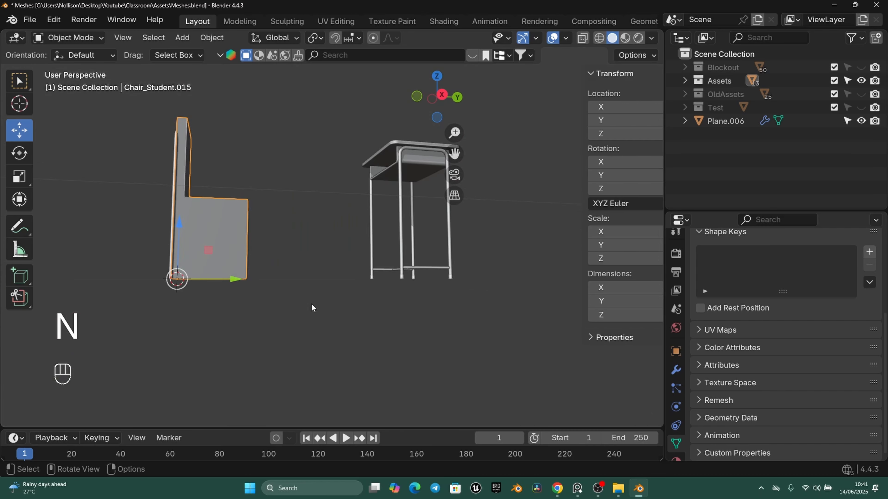
Delete all blockout faces except the seat's upper face and the backrest's front face by inverting a selection of those two.
middle_click_drag(323, 235, 398, 346)
scroll(394, 269, "up", 3)
middle_click_drag(437, 325, 444, 293)
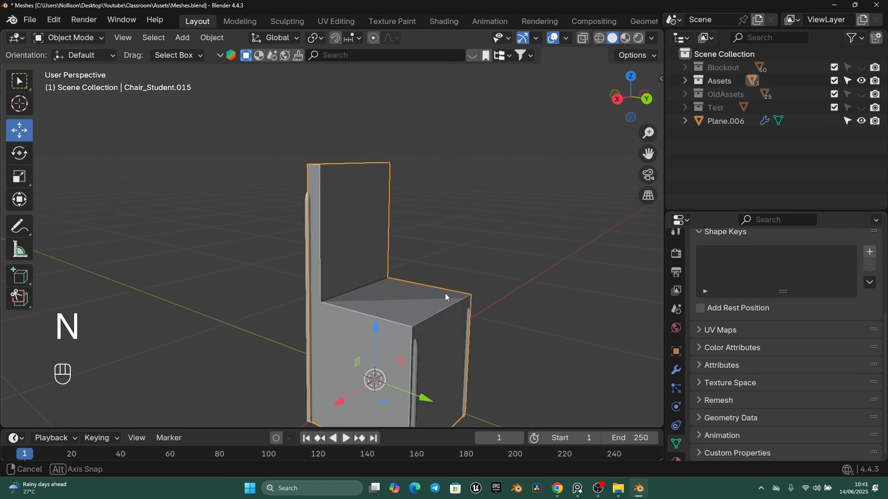
middle_click_drag(454, 350, 447, 322, "shift")
key("Tab")
key("3")
left_click(431, 273)
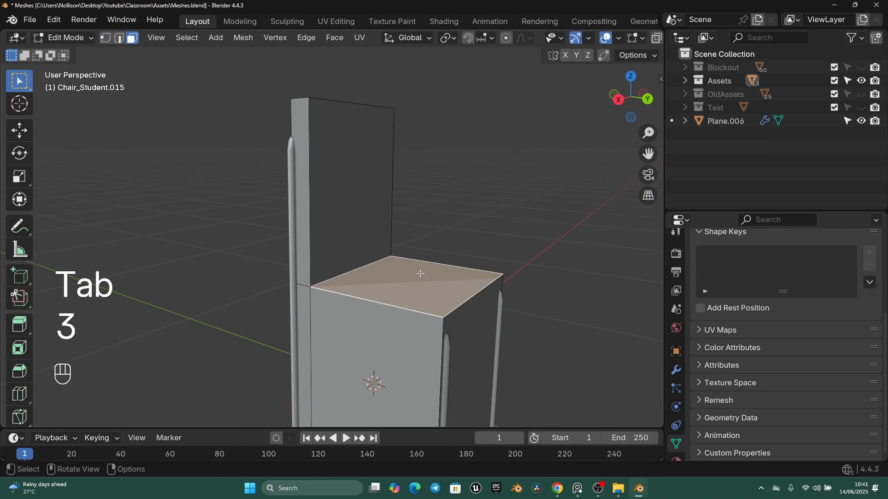
left_click(340, 159, "shift")
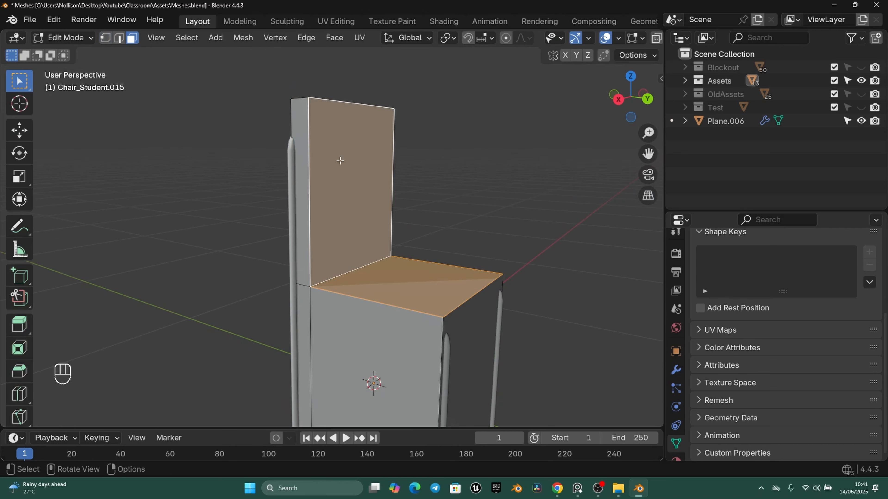
key("ctrl+i")
scroll(412, 183, "down", 2)
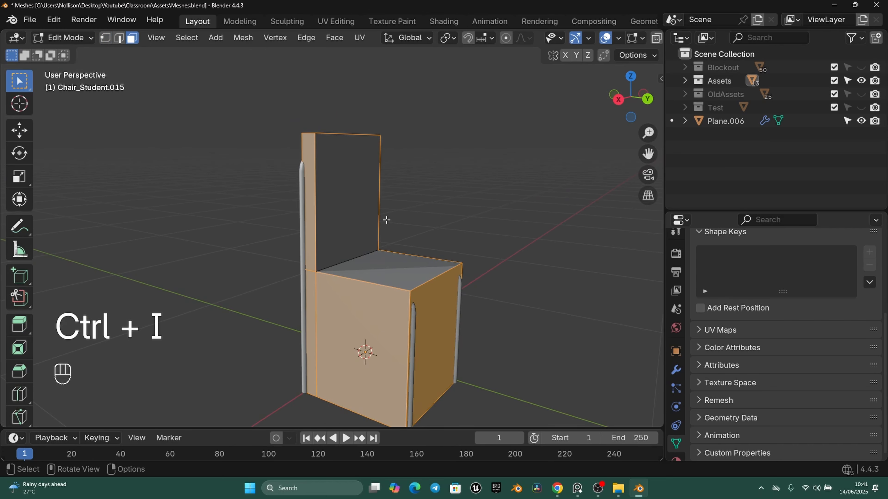
key("x")
left_click(330, 247)
Rip the shared edge between the seat and backrest faces, leaving the ripped edge in place.
middle_click_drag(330, 247, 337, 266)
scroll(337, 266, "up", 2)
key("2")
middle_click_drag(401, 262, 381, 244, "shift")
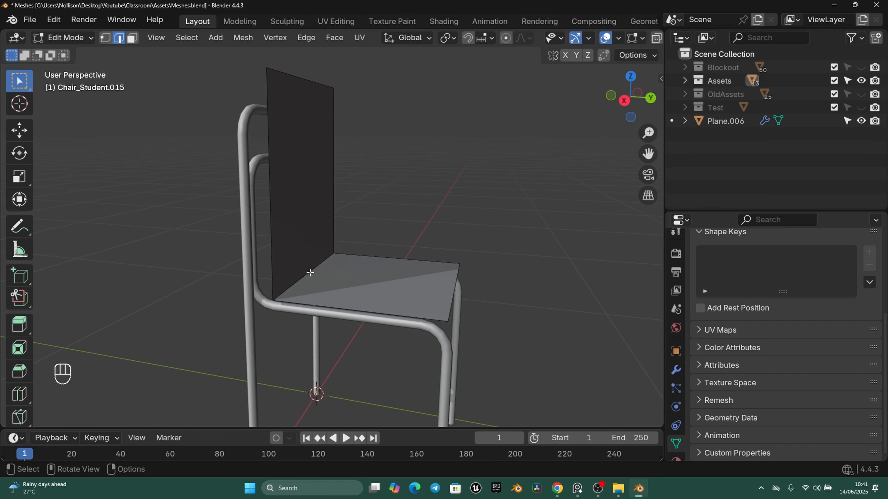
key("v")
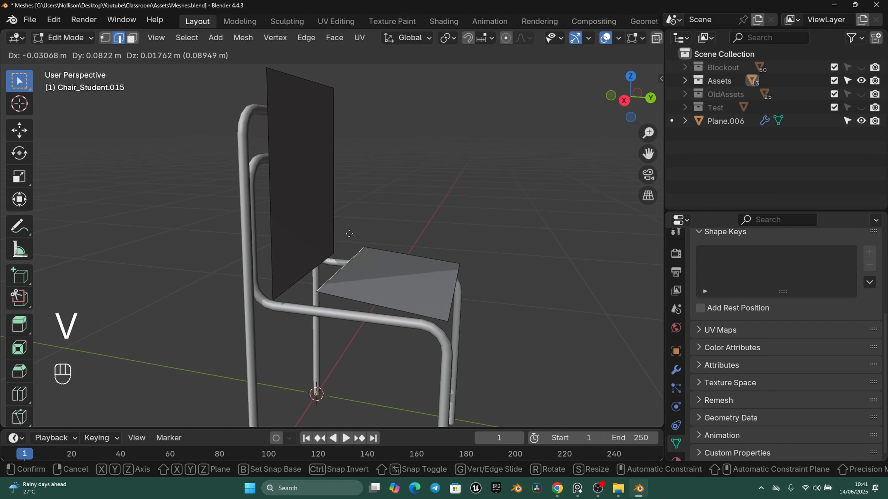
key("ctrl+z")
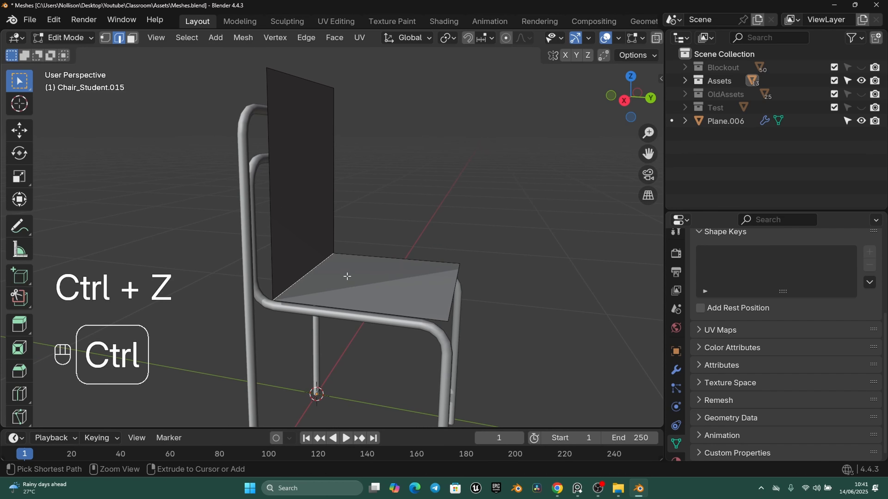
key("g")
right_click(401, 247)
key("v")
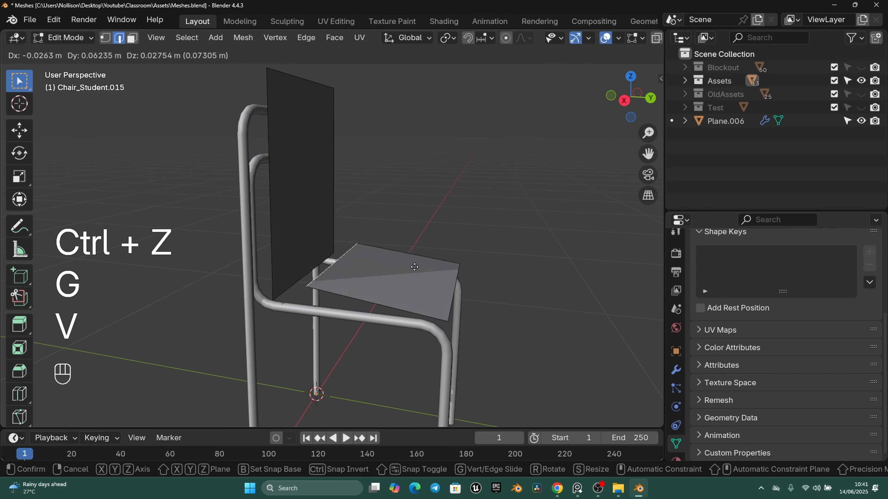
right_click(443, 261)
Select the entire backrest and seat mesh, apply Separate to it, and return to Object Mode.
key("a")
key("a")
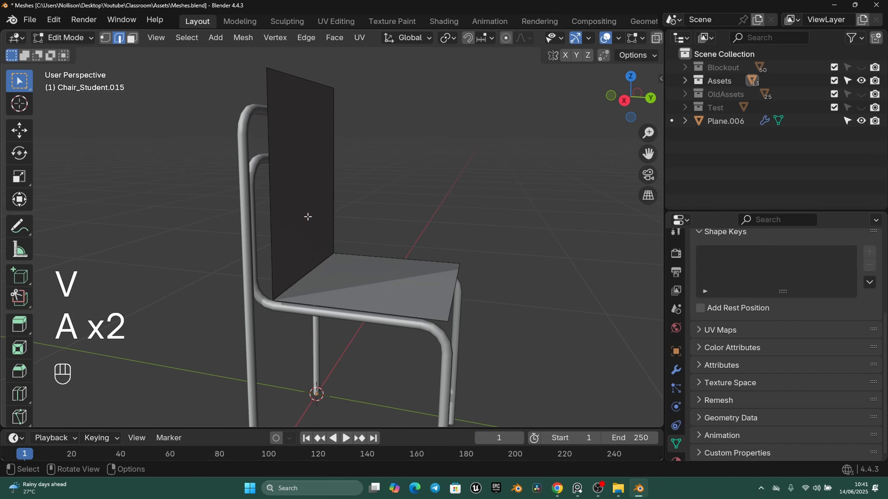
key("a")
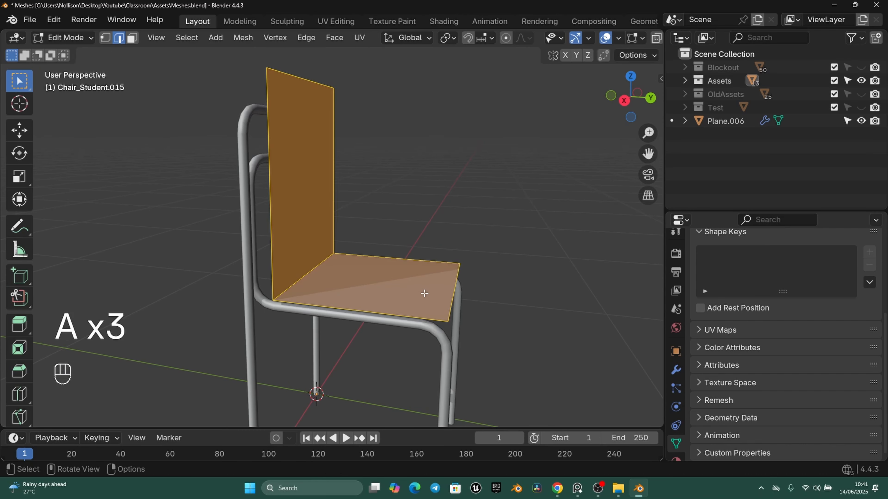
key("p")
left_click(423, 293)
key("Tab")
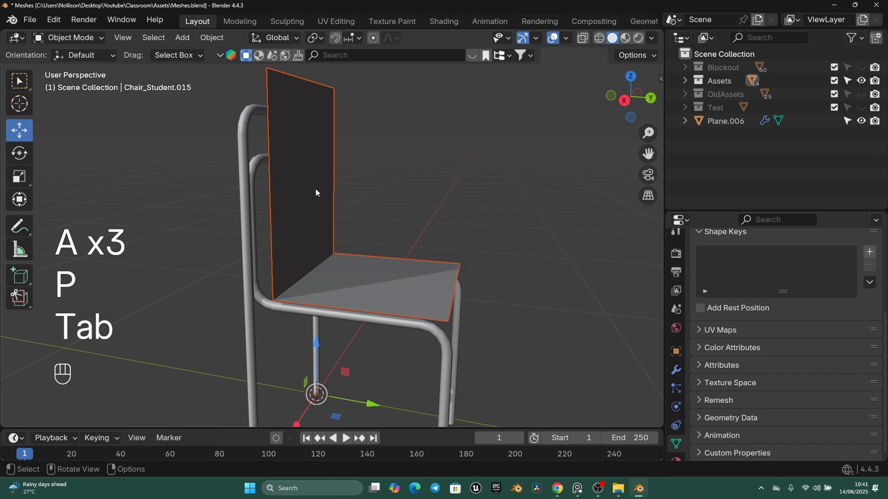
Separate the linked backrest face from the seat into its own object.
key("Tab")
key("a")
key("a")
key("p")
key("l")
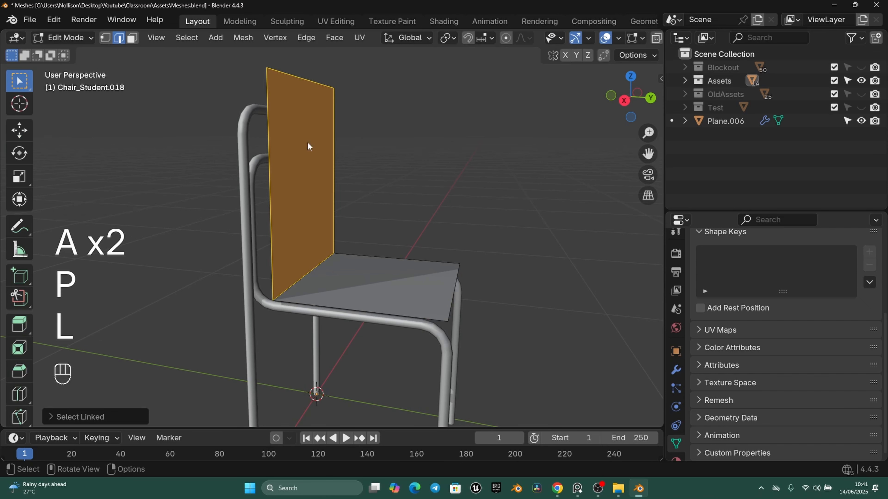
key("p")
left_click(307, 146)
key("Tab")
left_click(335, 249)
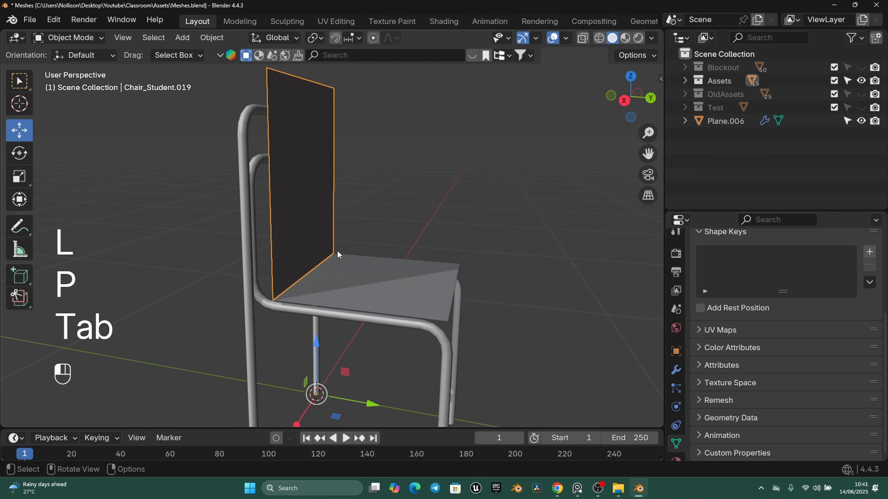
left_click(360, 292)
left_click(280, 177)
In wireframe right view, move all the backrest's vertices along Y until it sits flush against the front of the tubular frame.
key("KP_3")
key("KP_1")
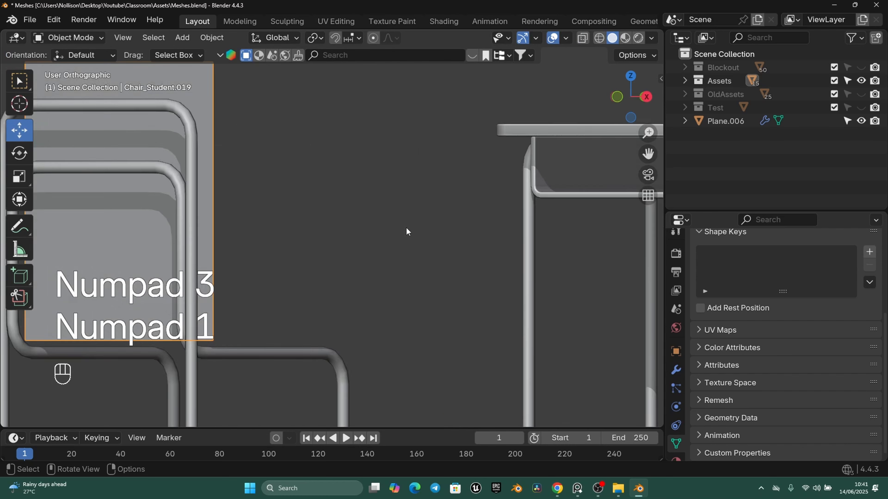
key("KP_3")
key("1")
key("2")
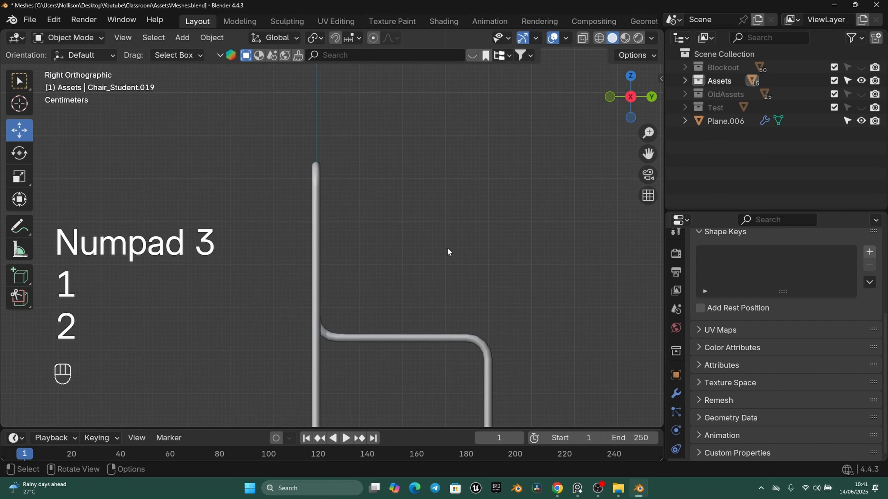
key("Tab")
key("z")
key("a")
key("a")
key("a")
key("a")
key("1")
key("a")
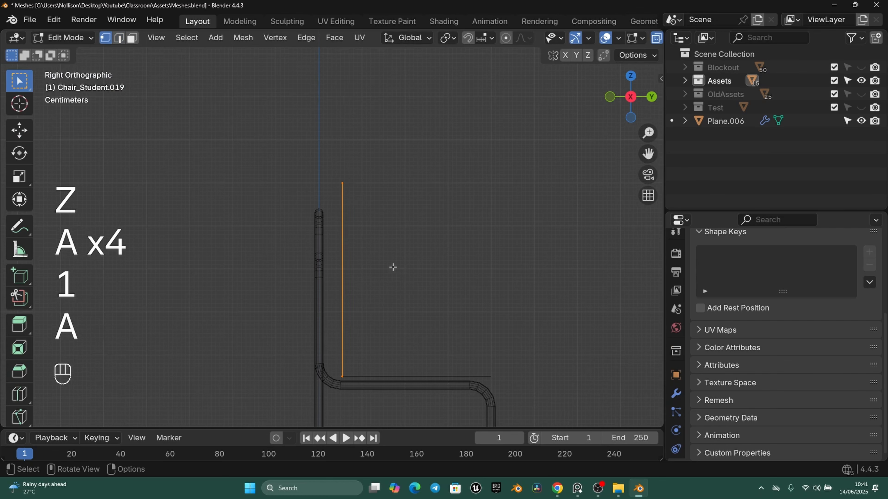
scroll(393, 267, "up", 4)
middle_click_drag(393, 268, 402, 293, "shift")
scroll(403, 294, "up", 4)
key("g")
key("y")
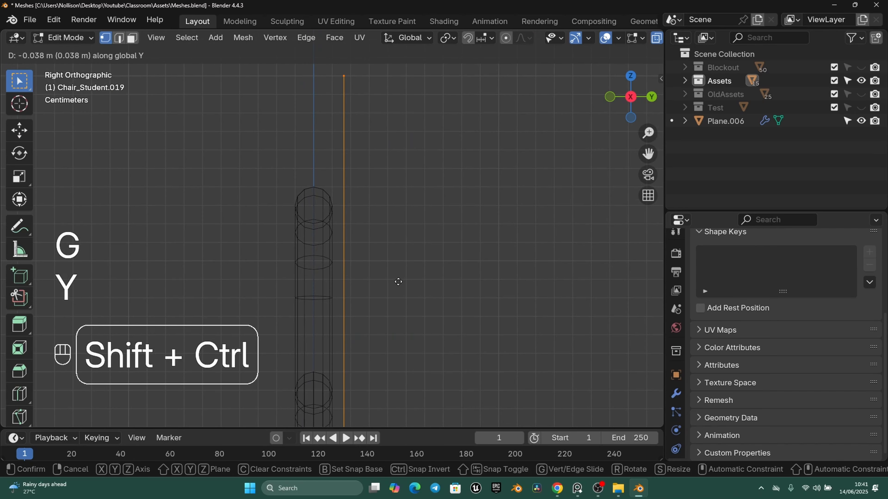
left_click(298, 280)
scroll(303, 272, "down", 4)
scroll(342, 149, "down", 2)
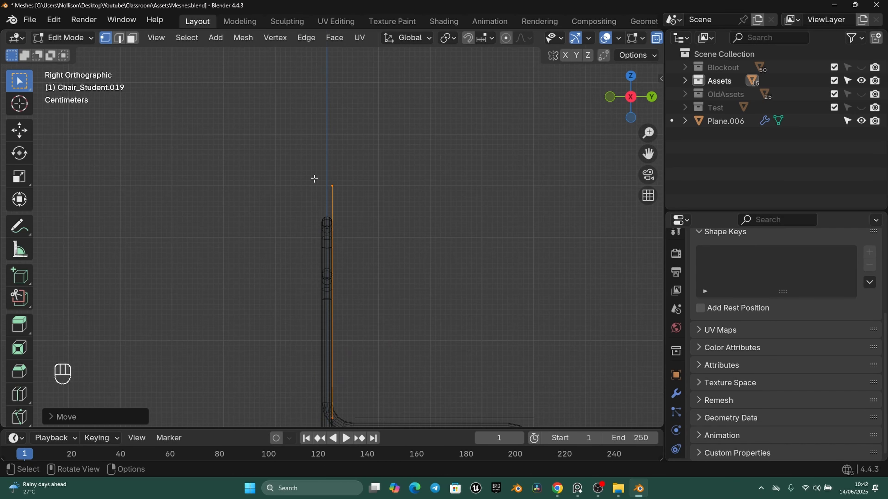
middle_click_drag(367, 220, 347, 173, "shift")
Raise the backrest's lower vertices along Z so it ends near the inner frame loop's upper bar.
key("Tab")
scroll(300, 166, "up", 1)
left_click(300, 167)
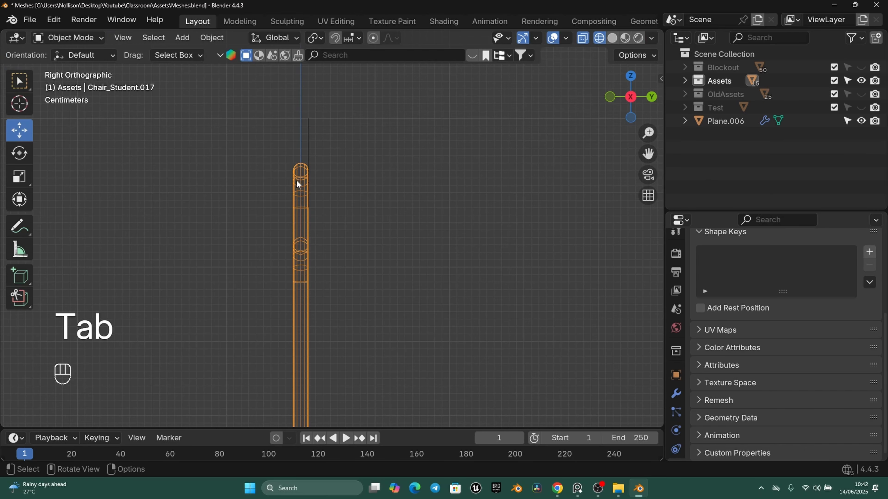
scroll(307, 147, "down", 2)
left_click(314, 165)
key("Tab")
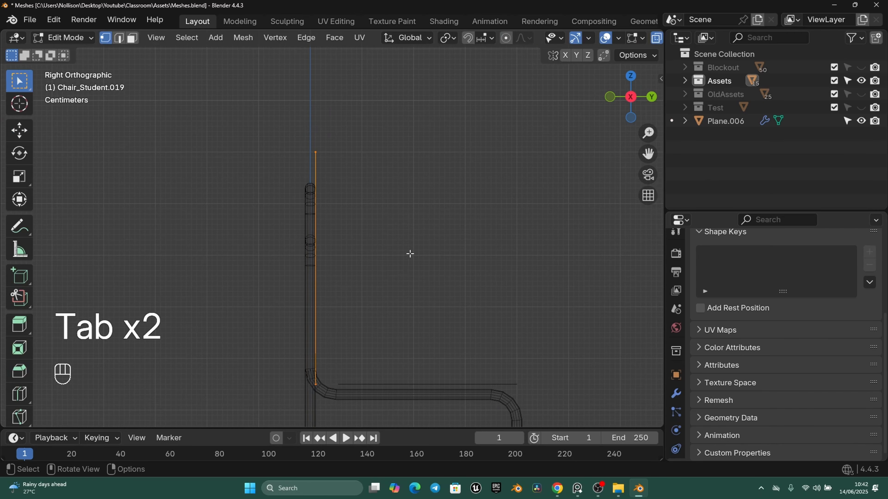
left_click_drag(255, 311, 381, 417)
key("g")
key("z")
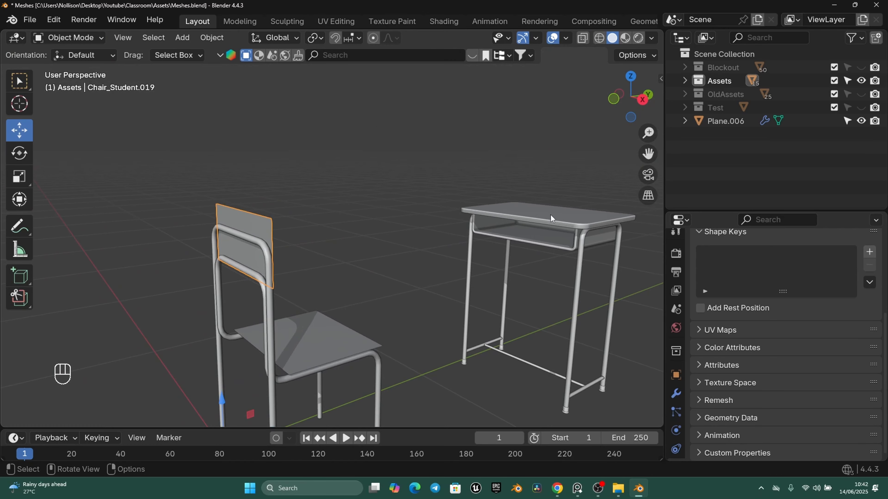
Compare the modifier stacks of the chair's backrest and the student desk's top.
left_click(551, 215)
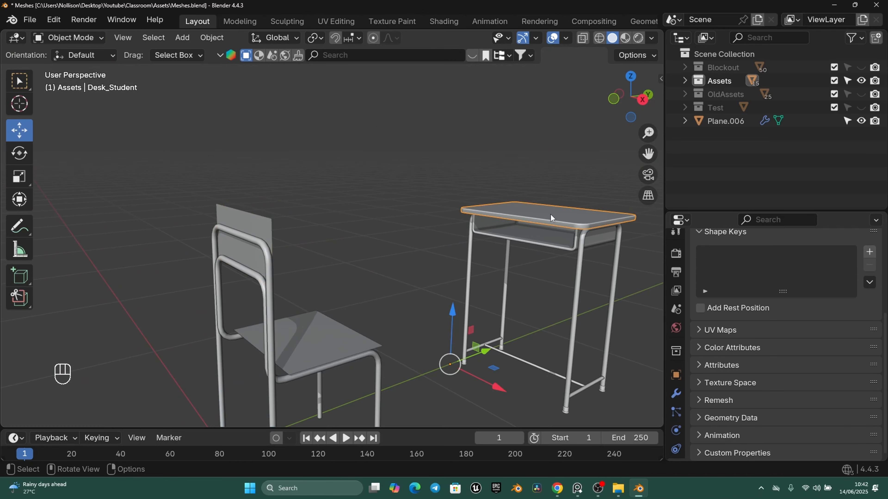
middle_click_drag(551, 214, 516, 205, "shift")
left_click(175, 200)
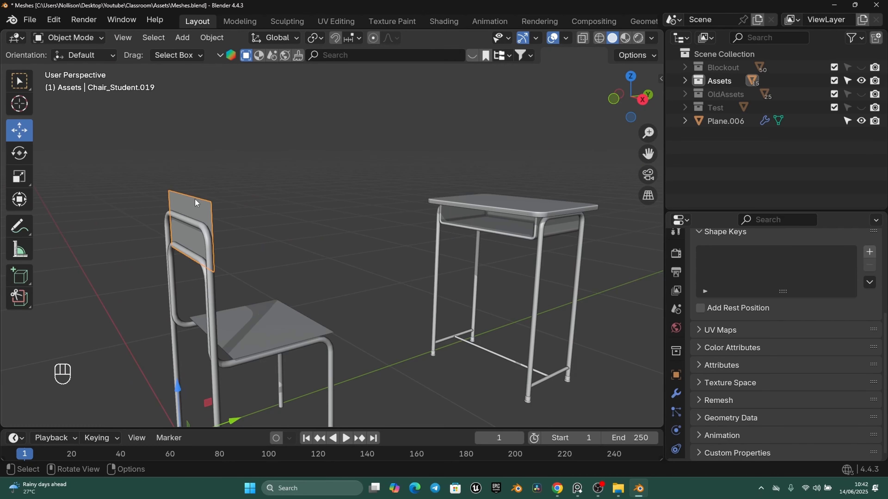
left_click(495, 203)
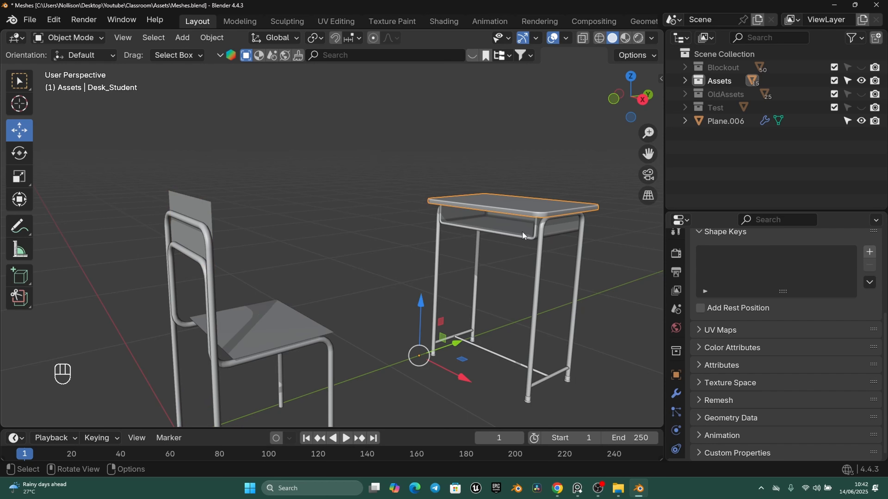
middle_click_drag(376, 276, 343, 224, "shift")
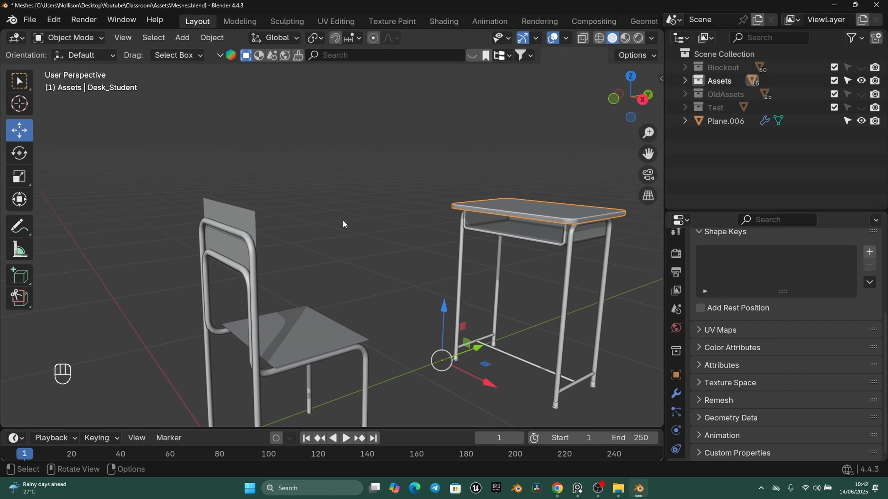
middle_click_drag(396, 307, 409, 313)
left_click(237, 217)
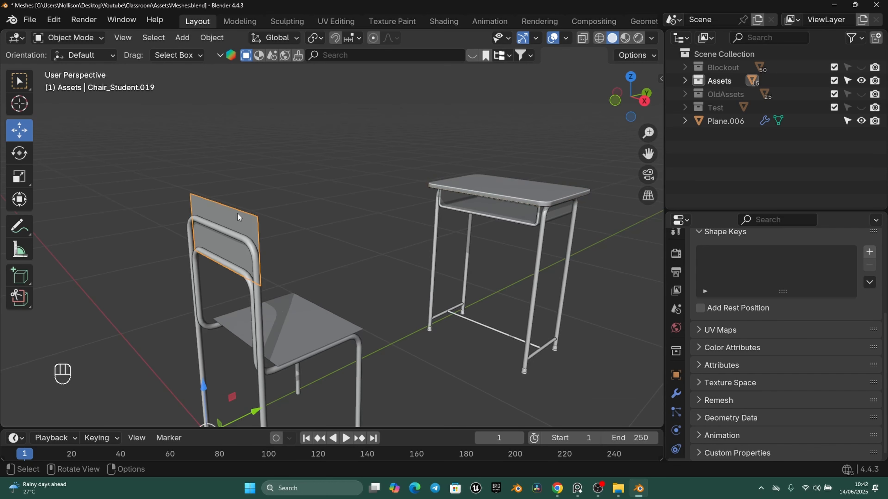
left_click(676, 393)
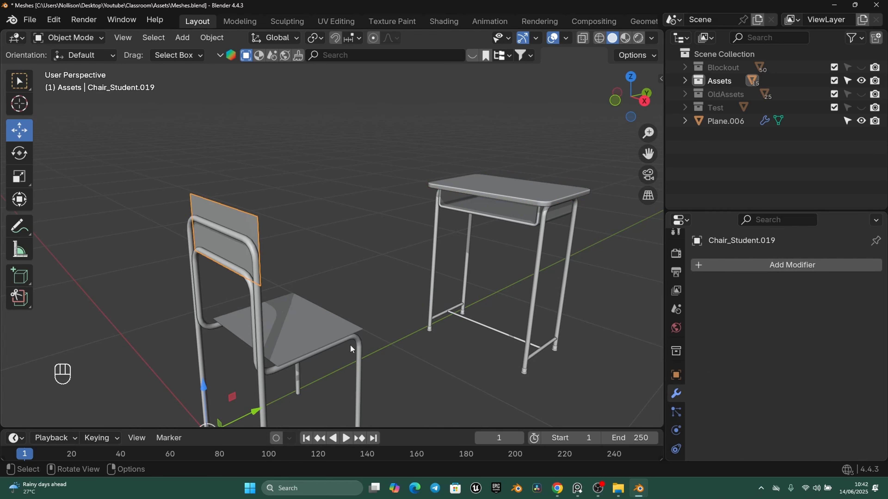
left_click(542, 190)
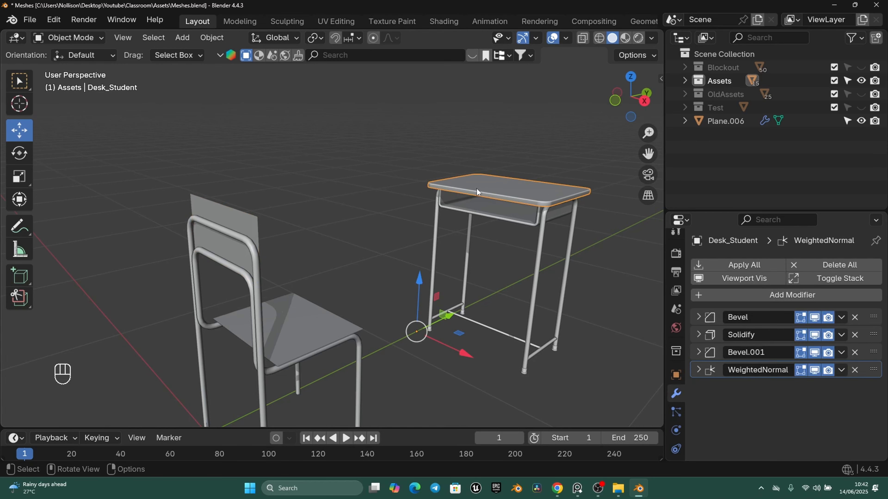
left_click(239, 218)
left_click(330, 174)
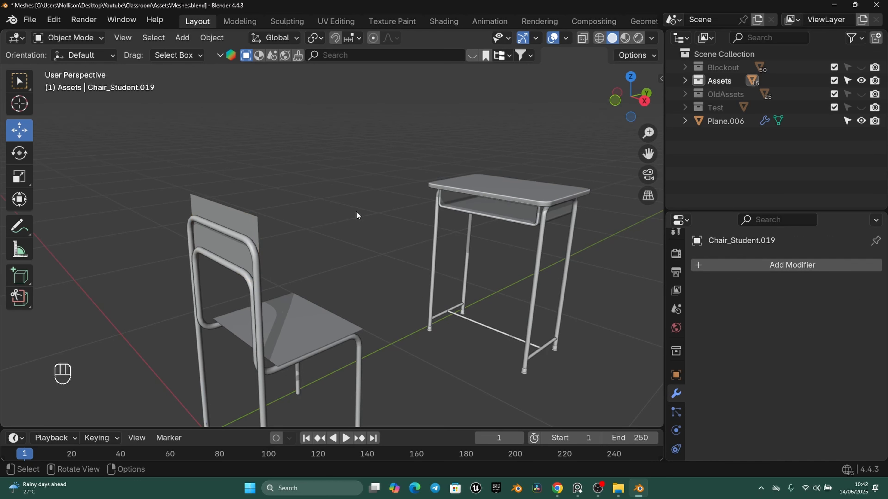
Select the backrest with the desktop active and copy the desktop's Bevel and Solidify modifiers to the backrest.
left_click(236, 217)
key("shift")
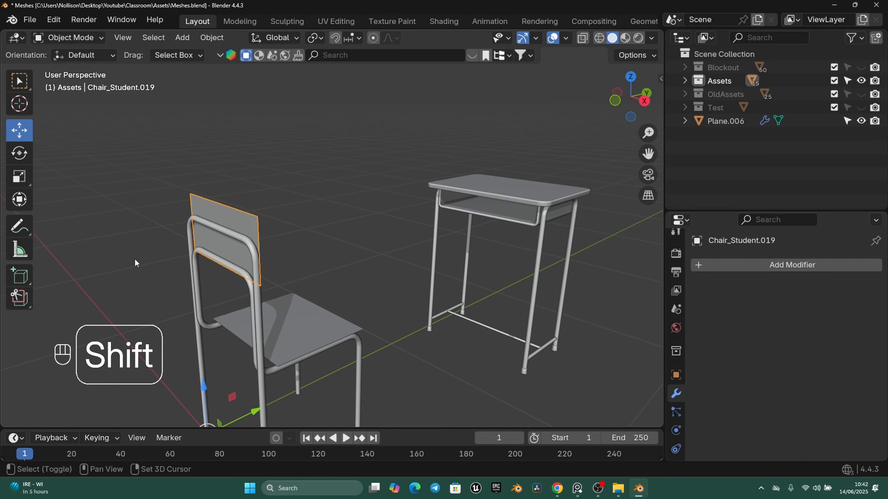
left_click(505, 186, "shift")
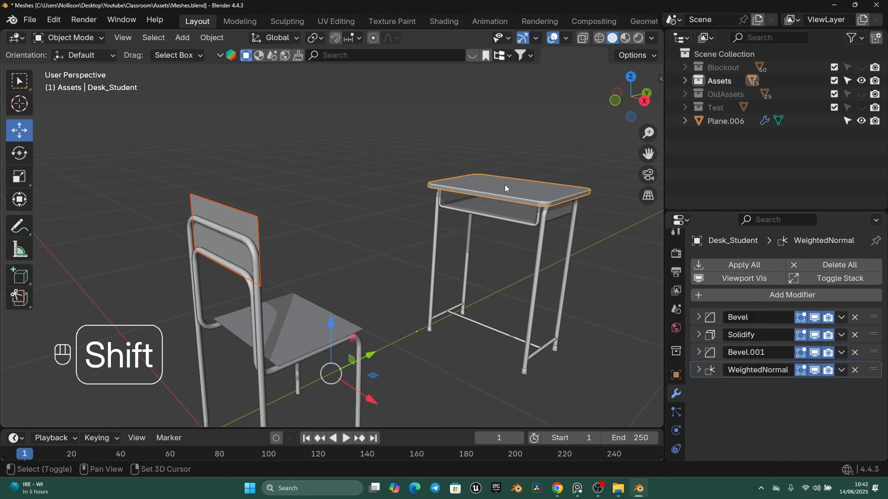
left_click(840, 318)
left_click(796, 359)
middle_click_drag(349, 224, 239, 213)
scroll(239, 212, "up", 2)
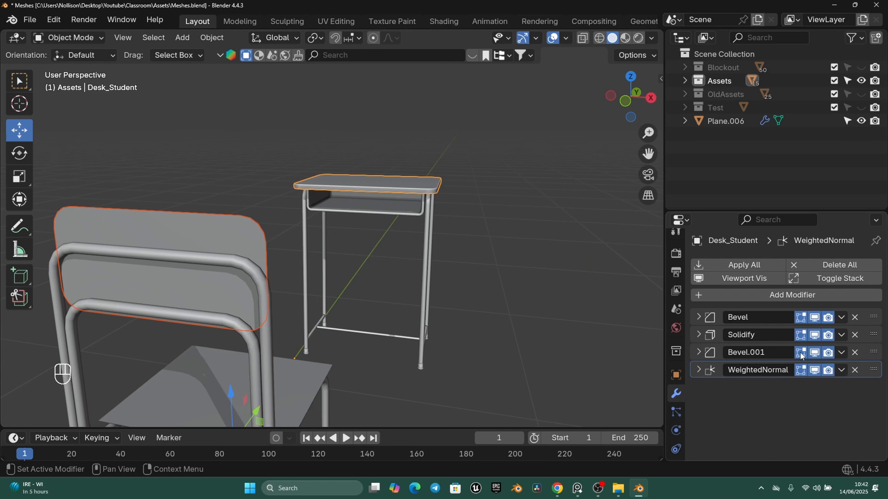
left_click(841, 335)
left_click(797, 377)
middle_click_drag(266, 231, 204, 241)
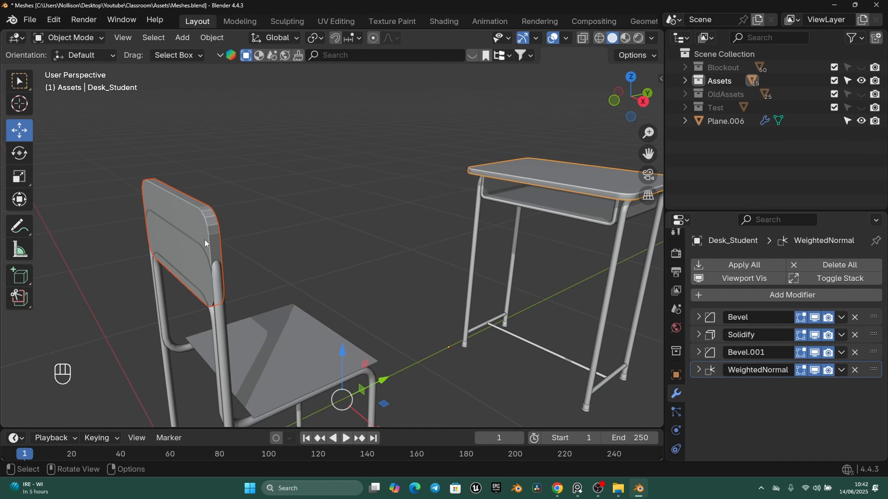
scroll(217, 233, "up", 1)
Copy the desktop's Bevel.001 and WeightedNormal modifiers to the backrest and clear the selection.
left_click(840, 370)
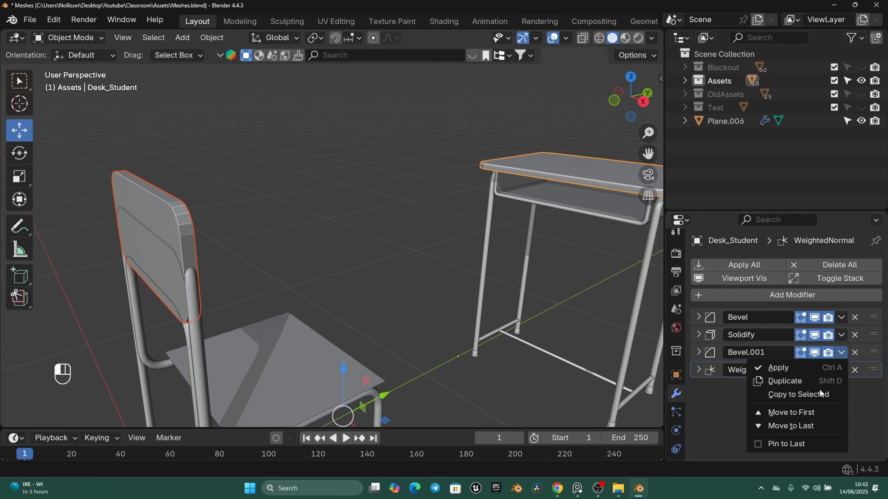
left_click(801, 394)
middle_click_drag(236, 271, 175, 239)
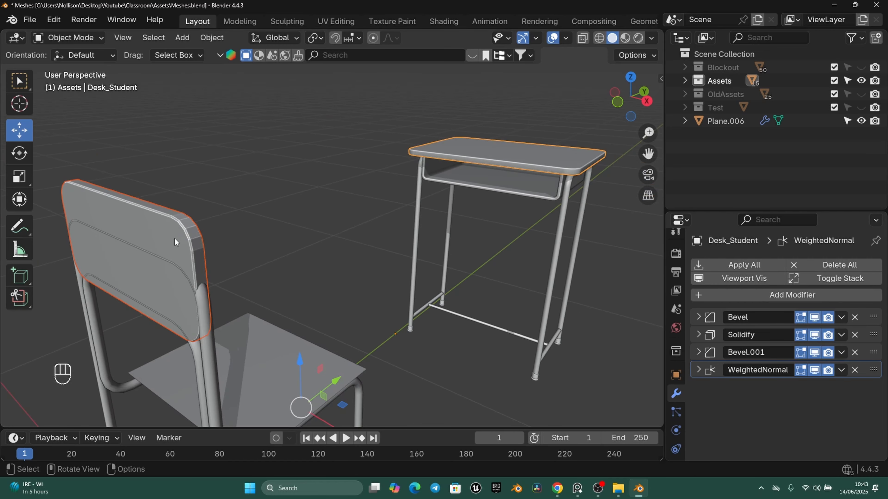
left_click(840, 370)
left_click(811, 414)
mouse_move(290, 259)
middle_mouse_down("shift")
mouse_move(288, 225)
mouse_move(345, 204)
mouse_move(326, 218)
mouse_move(249, 215)
middle_mouse_up("shift")
left_click(326, 218)
Set the backrest's Solidify offset to 1 and enable Even Thickness.
left_click(245, 224)
scroll(361, 209, "down", 2)
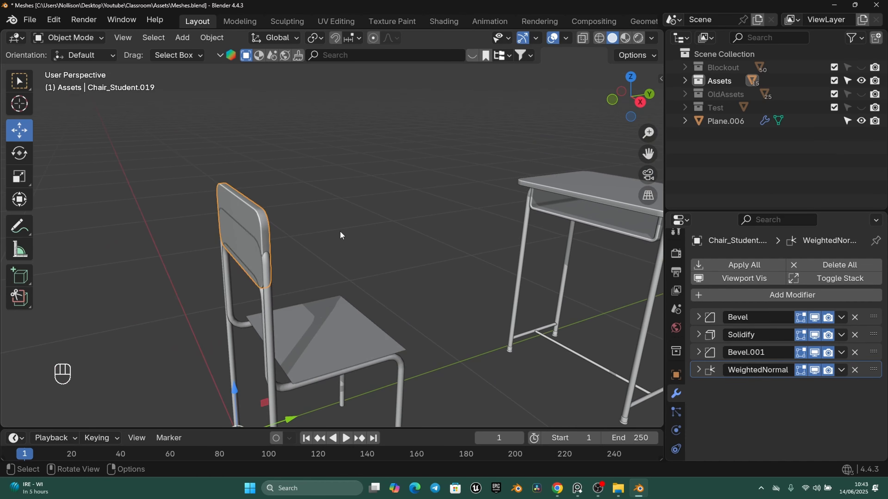
middle_click_drag(340, 232, 371, 195)
middle_click_drag(370, 196, 267, 205)
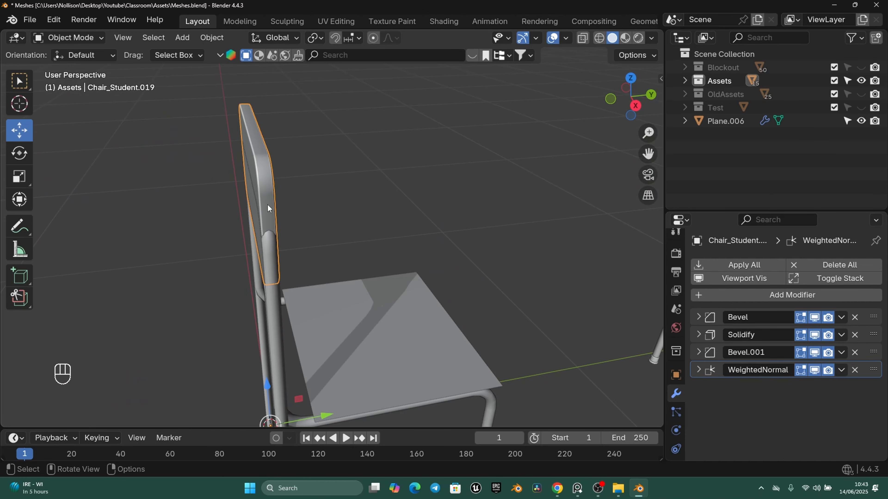
middle_click_drag(340, 192, 289, 195)
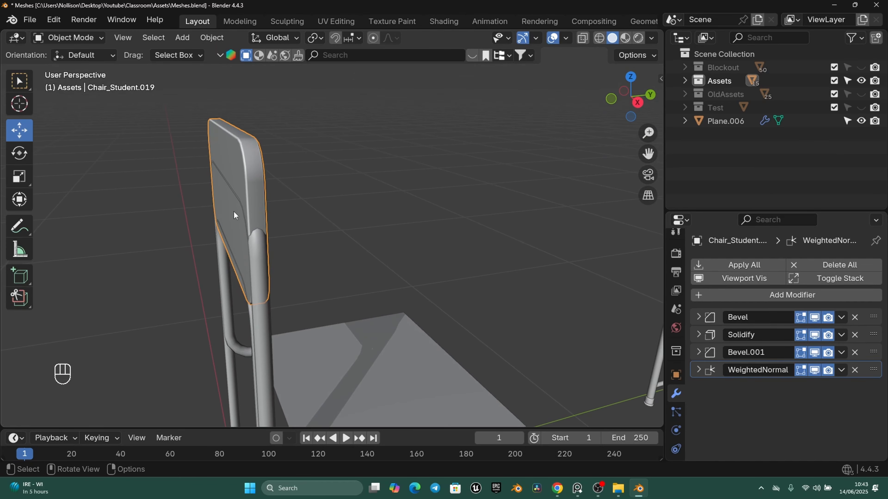
left_click(698, 334)
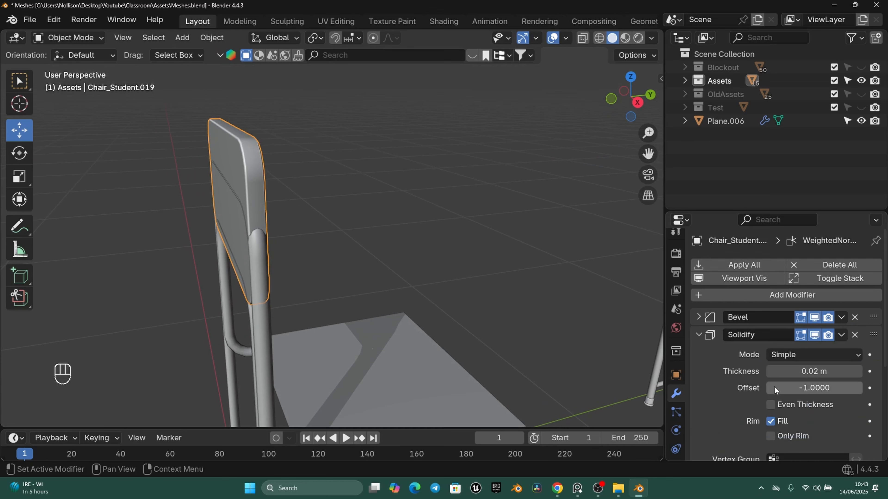
left_click_drag(796, 389, 845, 389)
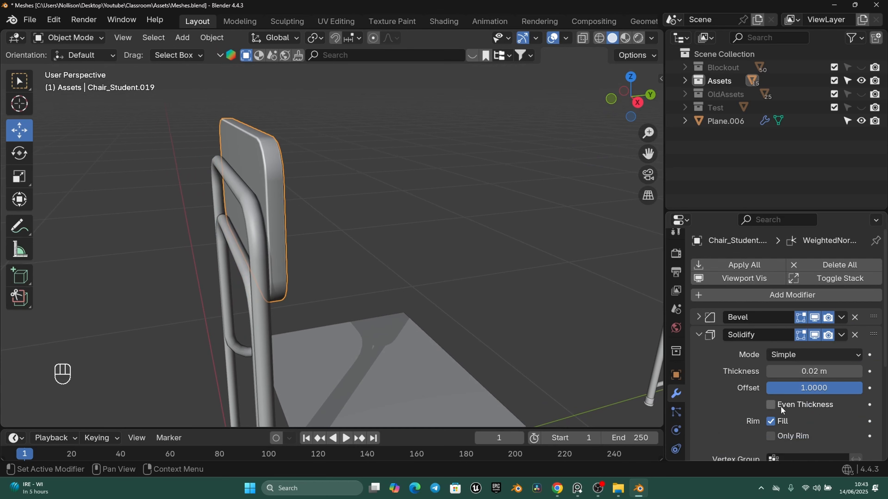
left_click(771, 404)
scroll(433, 278, "down", 3)
scroll(612, 198, "up", 1)
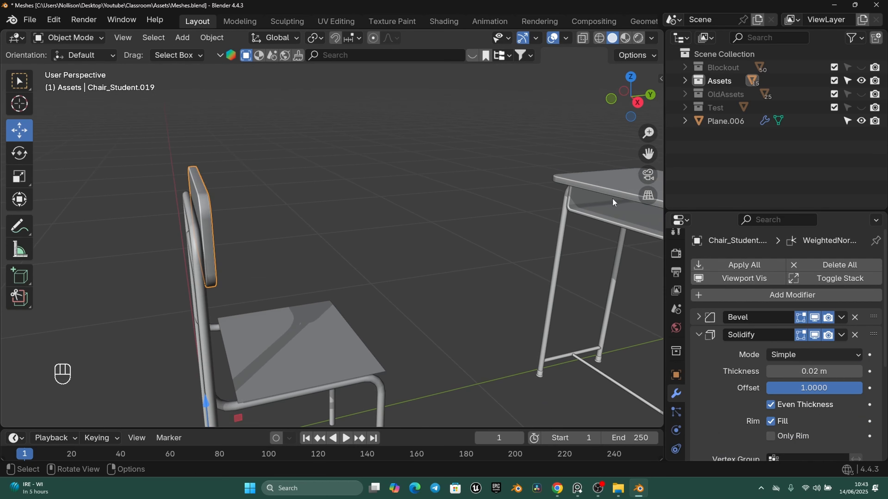
Collapse the desktop's Solidify settings and select the chair's seat plane.
left_click(599, 180)
left_click(698, 335)
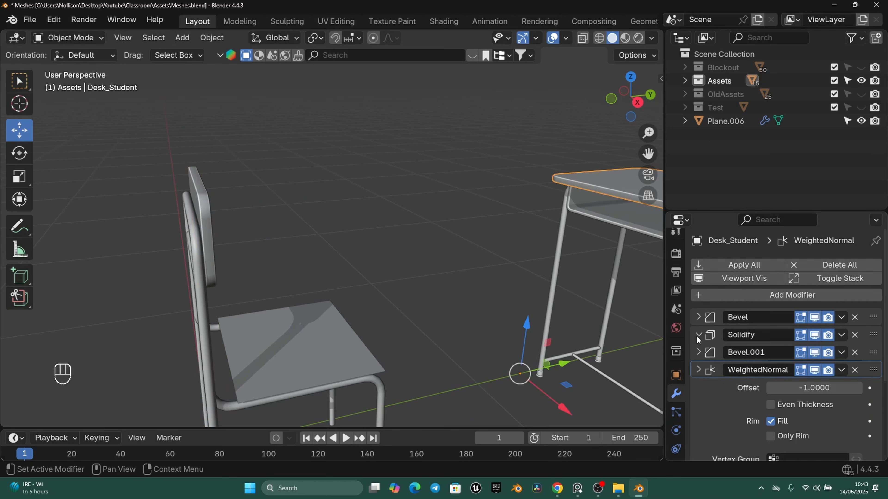
left_click(697, 335)
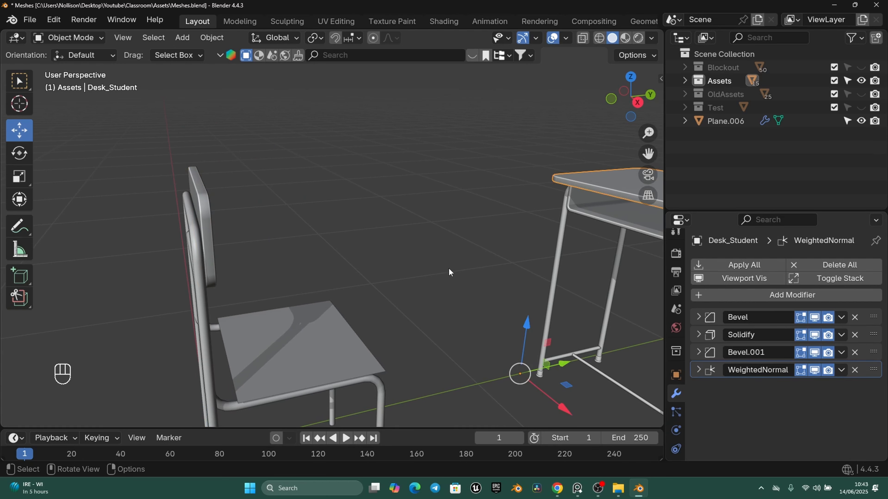
left_click(448, 268)
scroll(448, 254, "down", 3)
middle_click_drag(449, 254, 401, 251)
left_click(384, 281)
middle_click_drag(401, 262, 431, 229, "shift")
scroll(432, 228, "up", 2)
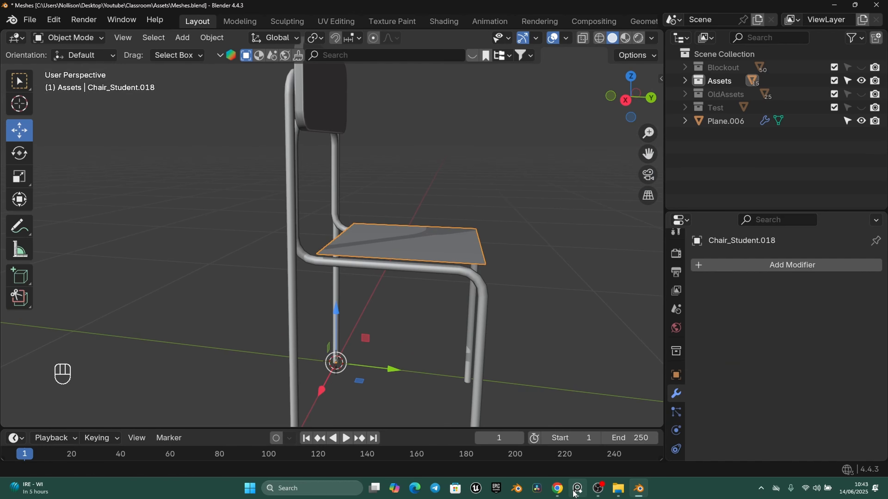
Examine the student chair reference images in PureRef for the shape of the seat's front edge and its frame, and return to Blender.
left_click(577, 488)
scroll(411, 206, "up", 3)
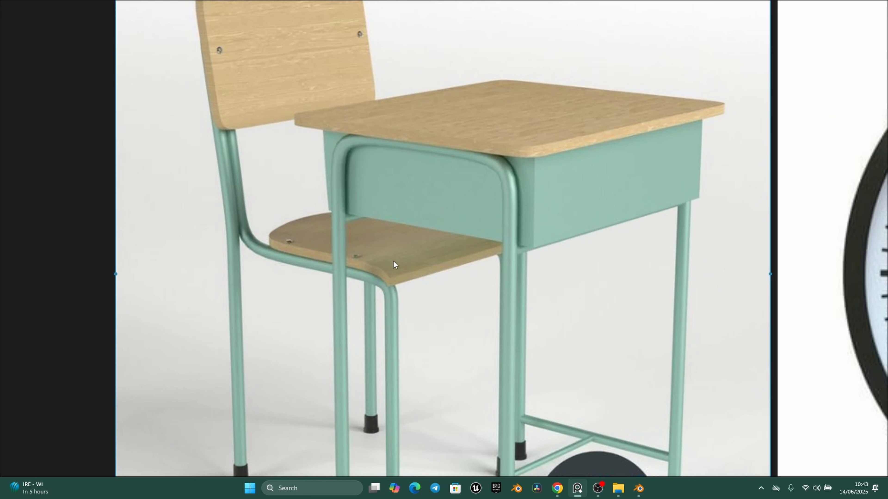
scroll(414, 278, "down", 6)
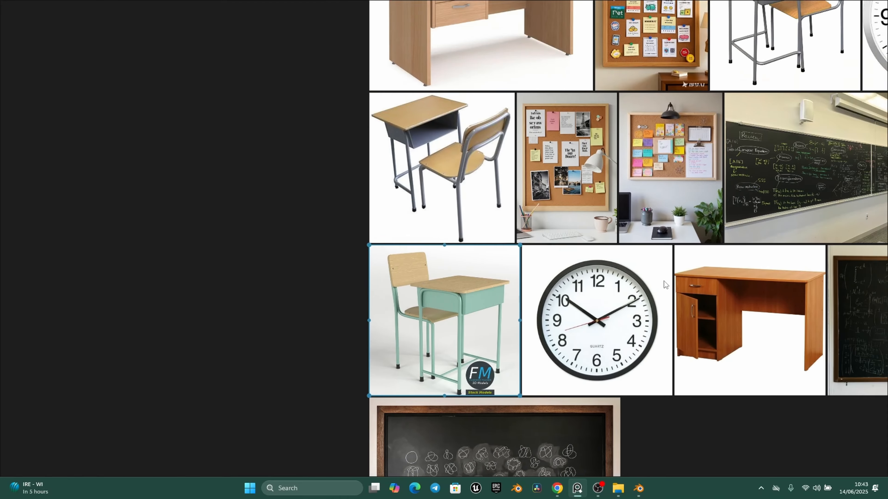
scroll(457, 155, "up", 5)
scroll(509, 169, "down", 5)
scroll(747, 51, "up", 4)
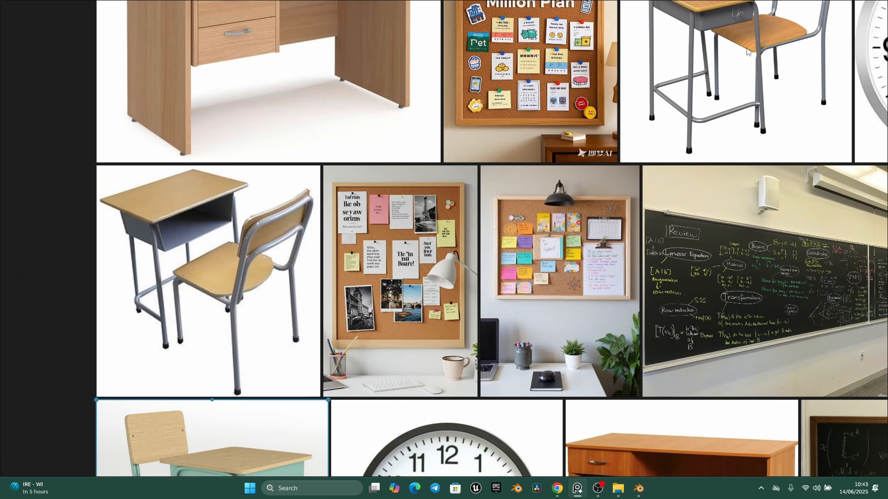
left_click(639, 488)
Display the chair in right orthographic wireframe view and select the tubular frame instead of the seat plane.
middle_click_drag(460, 276, 434, 273)
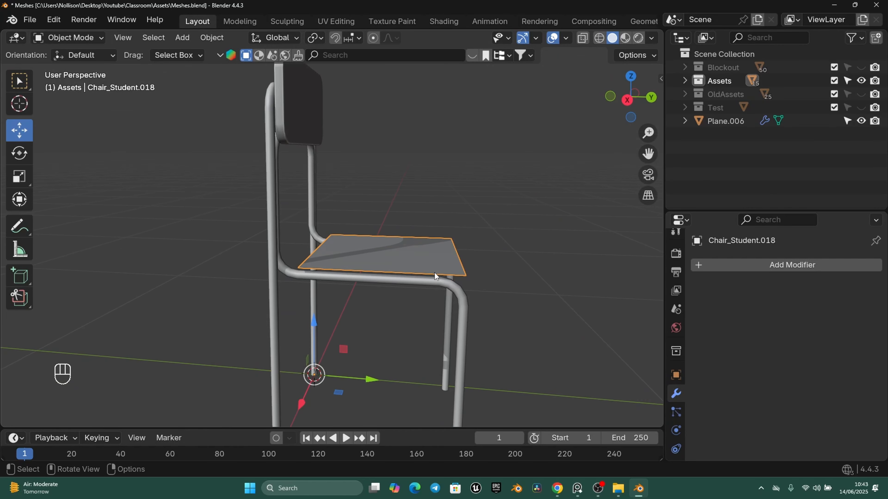
key("KP_3")
key("Tab")
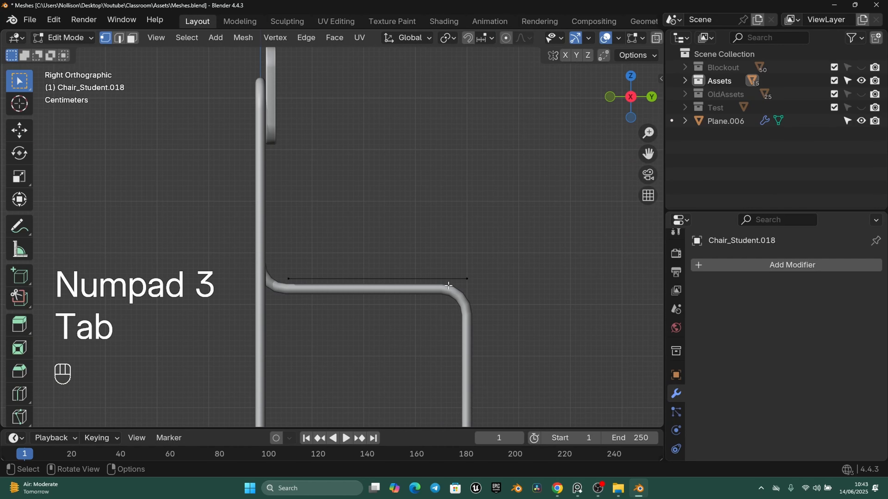
key("1")
key("z")
key("a")
key("a")
key("Tab")
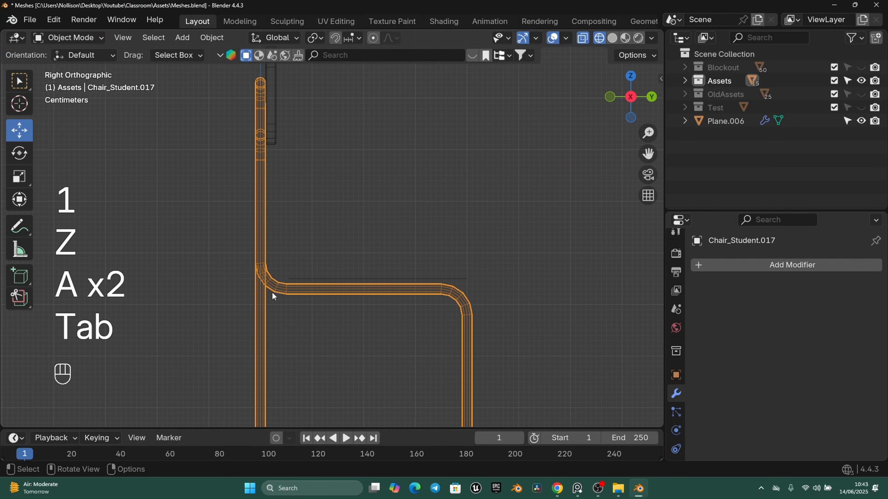
Select the frame's horizontal seat-support tubes with their bends and move them up 0.01 m along Z to meet the seat.
key("Tab")
key("b")
left_click_drag(225, 228, 456, 320)
scroll(456, 320, "up", 7)
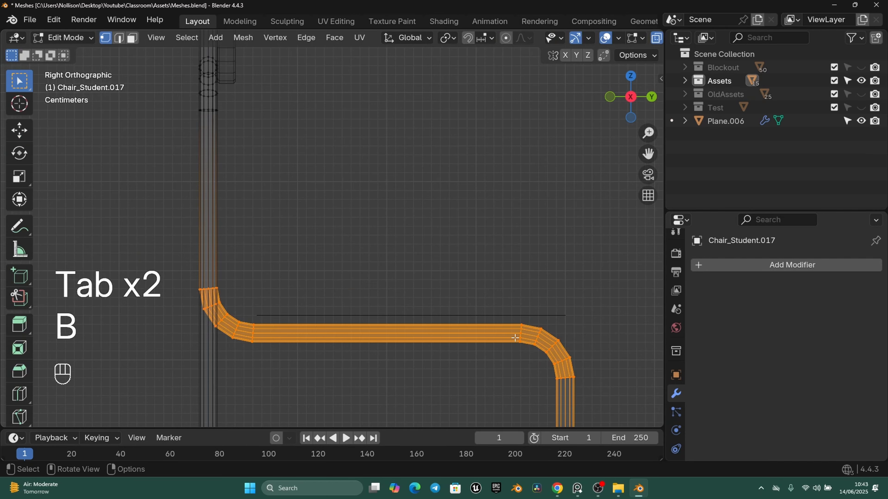
scroll(412, 259, "up", 1)
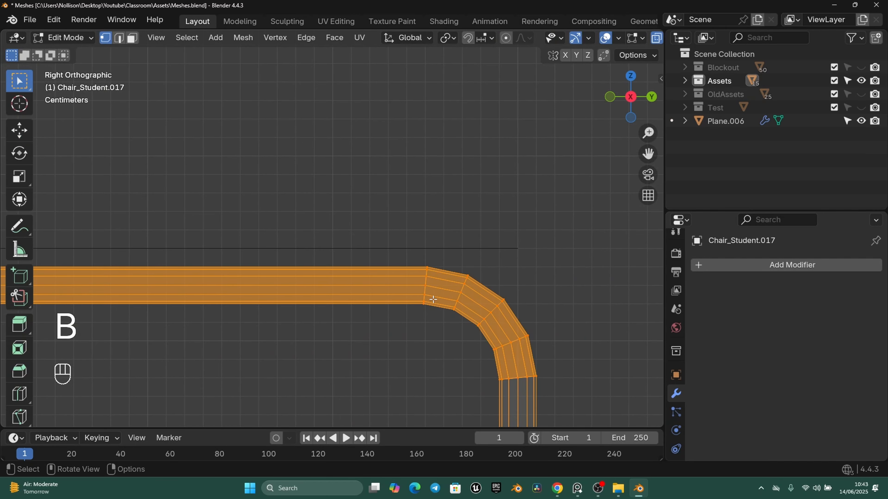
key("g")
key("z")
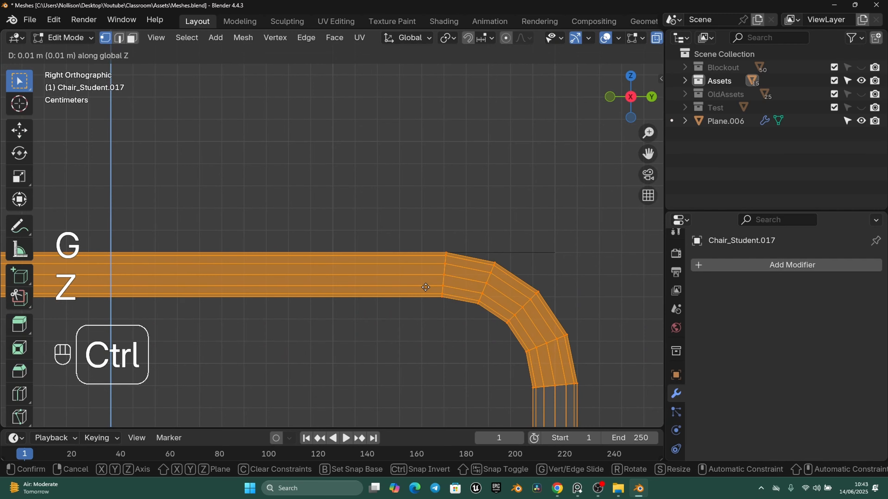
left_click(425, 287)
Box-select the tops of both frame arches behind the backrest and raise them along Z using incremental snapping.
scroll(426, 285, "down", 9)
scroll(307, 286, "up", 1)
middle_click_drag(291, 216, 337, 257, "shift")
key("KP_3")
key("a")
key("a")
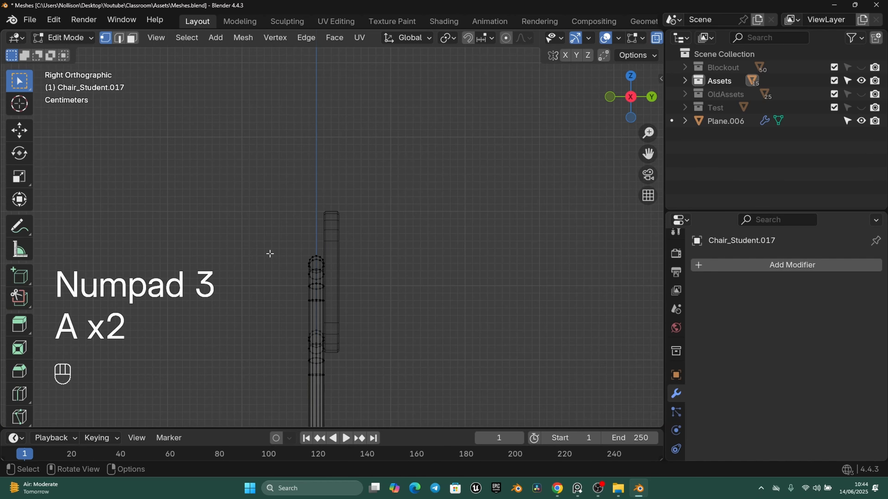
key("b")
left_click_drag(256, 193, 347, 387)
key("g")
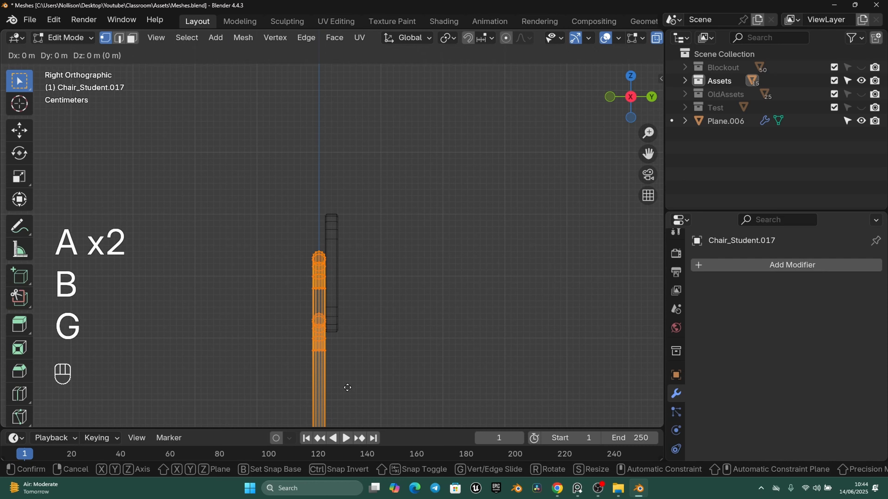
key("z")
left_click(347, 365, "ctrl")
Return the chair frame to solid shading in Object Mode and check the raised arches from behind the backrest.
scroll(341, 353, "down", 8)
key("z")
left_click(434, 320)
key("Tab")
middle_click_drag(311, 208, 361, 217)
scroll(327, 286, "up", 2)
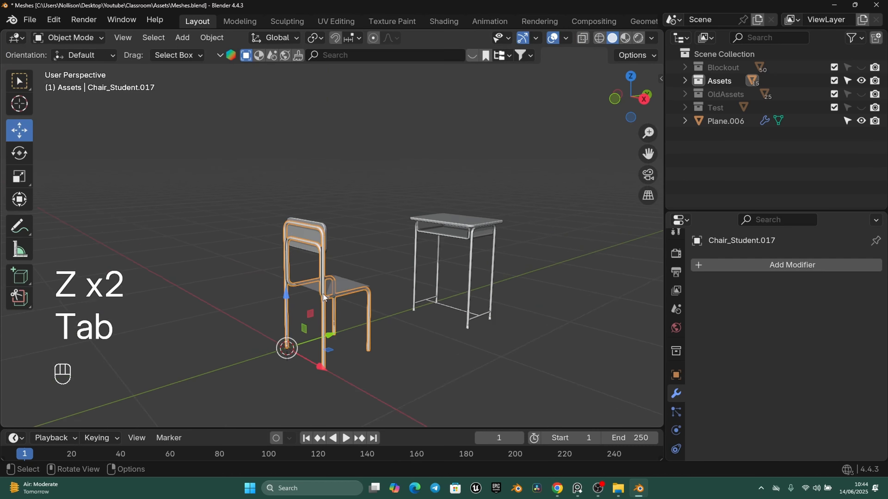
scroll(324, 294, "up", 2)
middle_click_drag(323, 294, 414, 293)
Select the chair frame in front orthographic view and open its mesh for editing in wireframe.
left_click(327, 223)
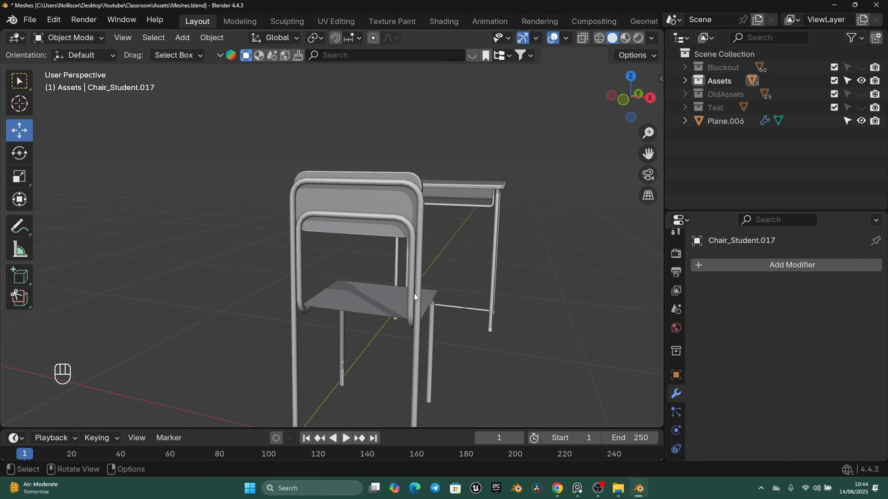
left_click(407, 242)
key("KP_1")
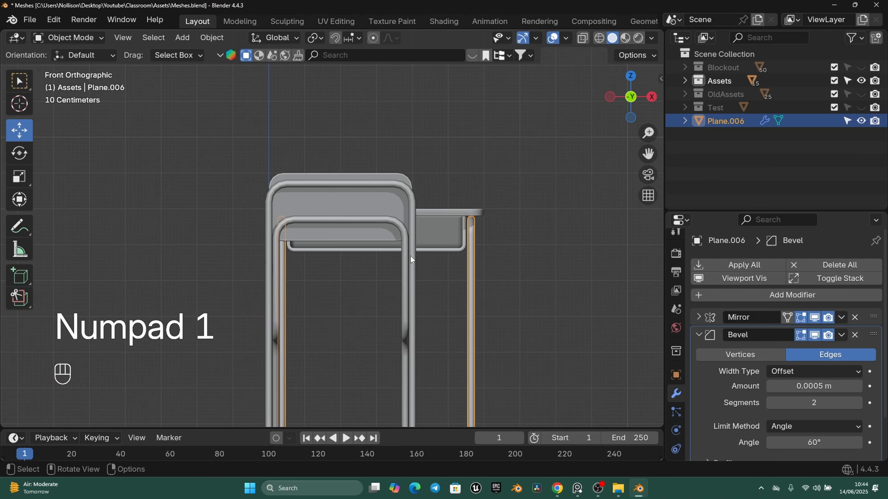
left_click(411, 259)
key("Tab")
key("z")
left_click(214, 264)
Box-select the legs and bends on the frame's positive-X side and move them inward along X, inside the backrest's edge.
key("a")
key("a")
key("a")
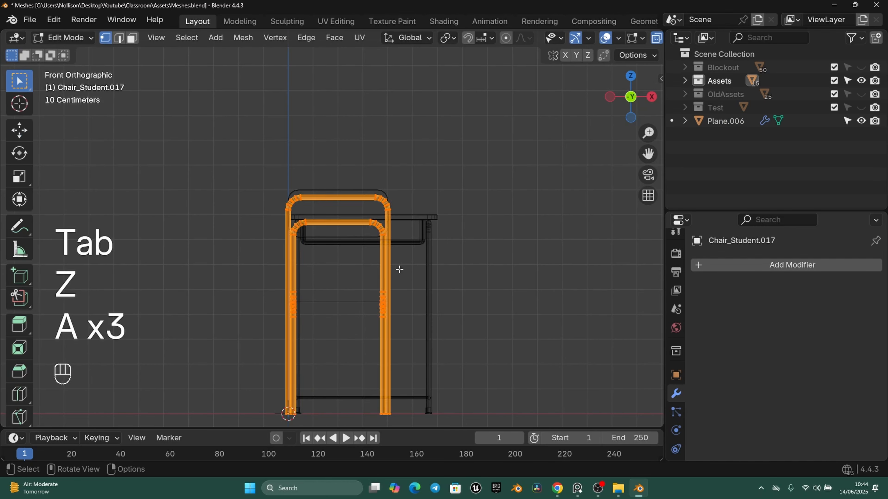
key("a")
key("b")
left_click_drag(363, 91, 411, 427)
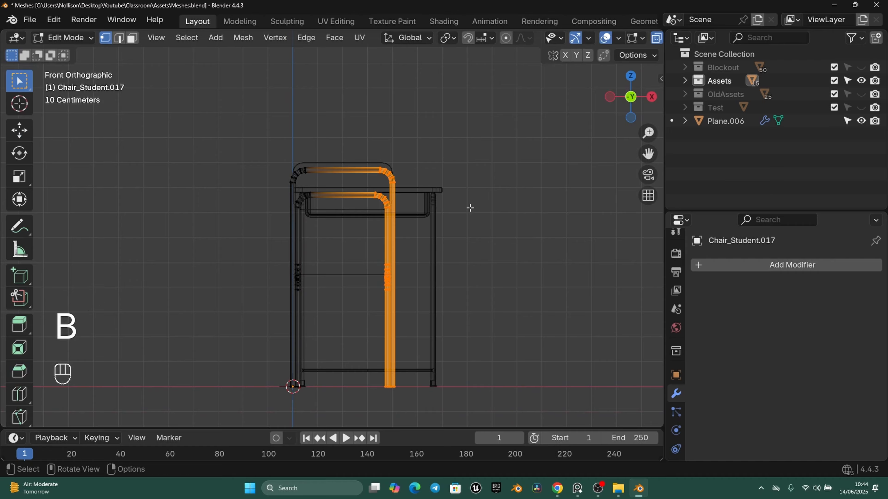
middle_click_drag(470, 208, 472, 304, "shift")
scroll(472, 310, "up", 3)
middle_click_drag(536, 345, 513, 268, "shift")
scroll(514, 274, "up", 1)
key("g")
key("x")
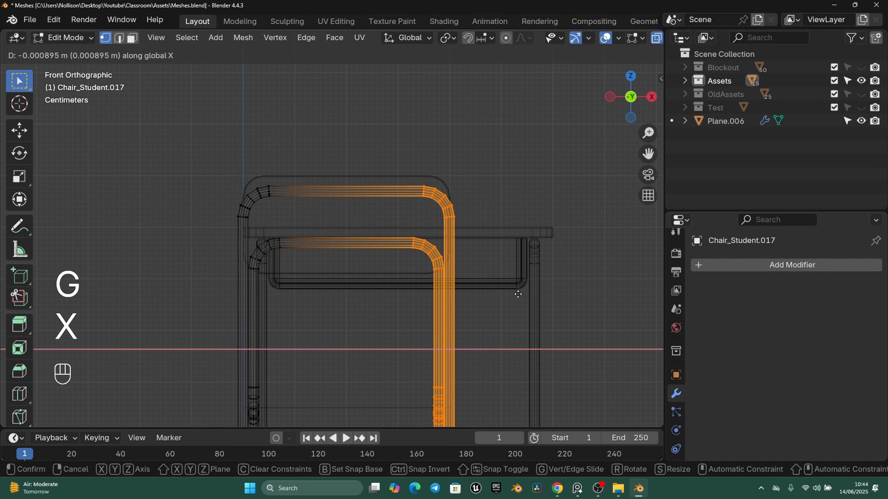
key("ctrl")
left_click(502, 293)
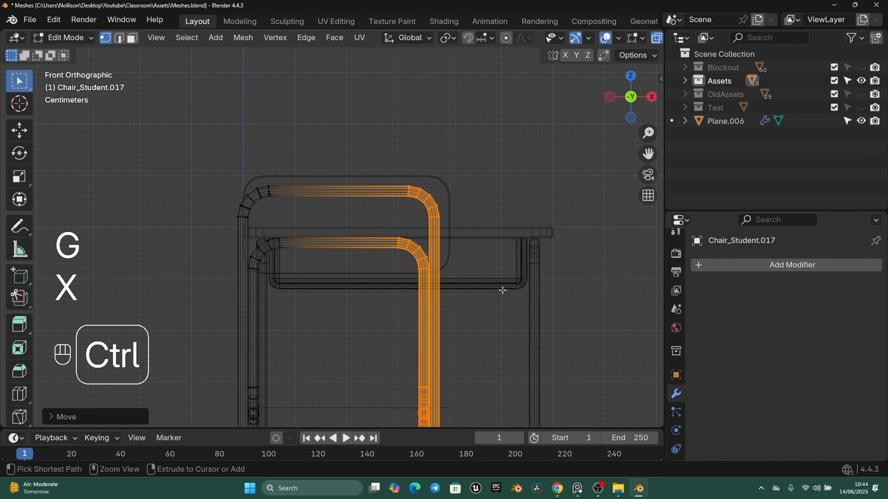
Invert the selection and move the opposite side of the frame inward 0.03 m along X.
scroll(264, 219, "down", 5)
key("ctrl+i")
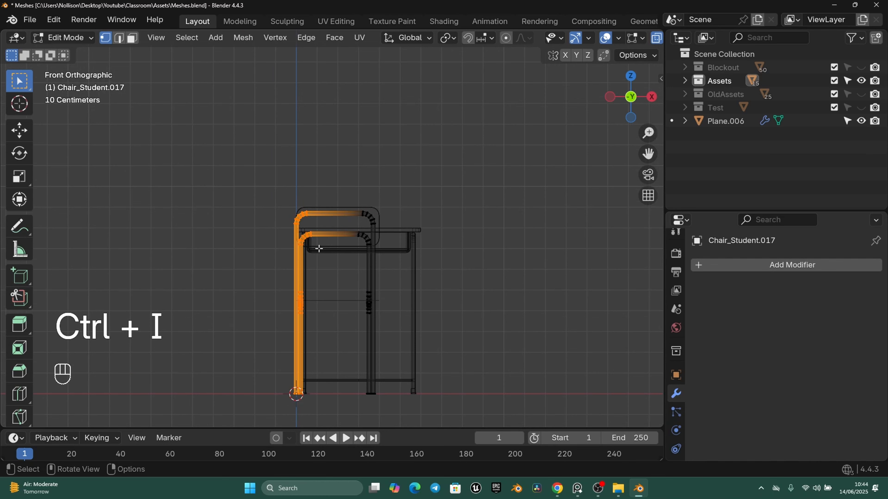
scroll(398, 275, "up", 4)
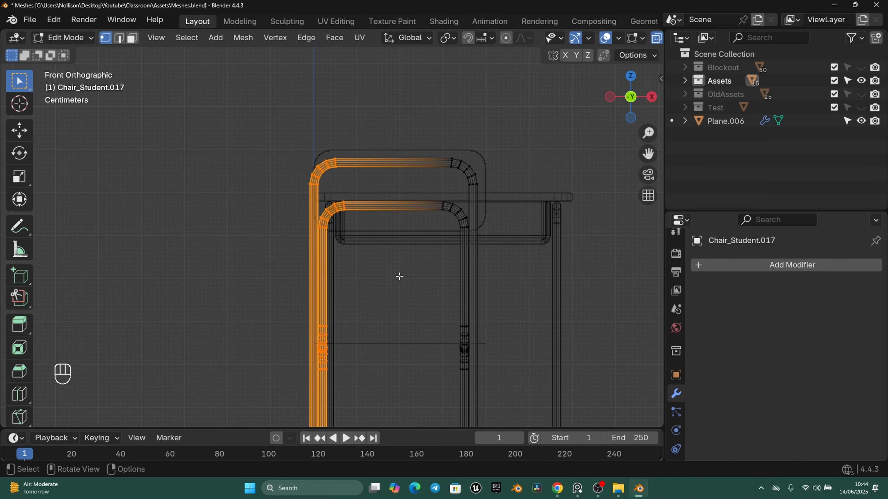
key("g")
key("x")
key("ctrl")
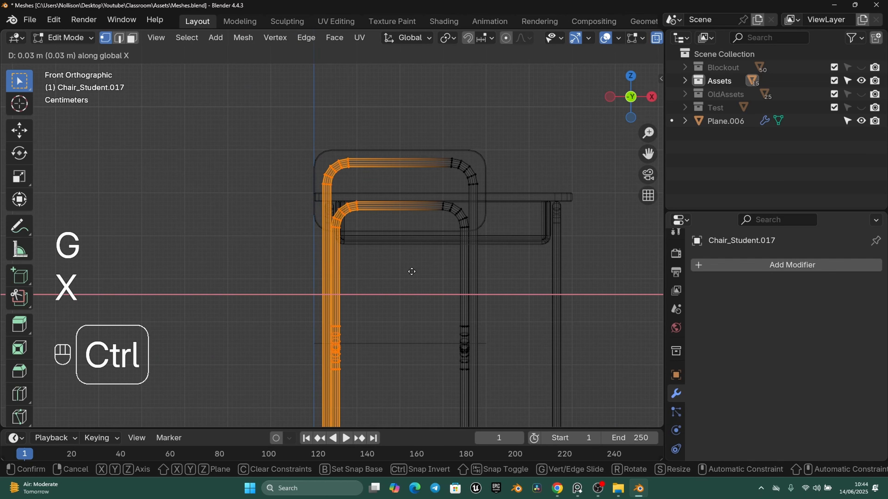
left_click(411, 272)
Return the frame to solid shading in Object Mode and select the chair's seat plane.
scroll(394, 267, "down", 2)
key("z")
key("Tab")
mouse_move(530, 229)
middle_mouse_down()
mouse_move(490, 258)
mouse_move(405, 223)
mouse_move(483, 228)
mouse_move(432, 275)
mouse_move(396, 269)
middle_mouse_up()
left_click(406, 222)
scroll(385, 275, "up", 4)
left_click(373, 280)
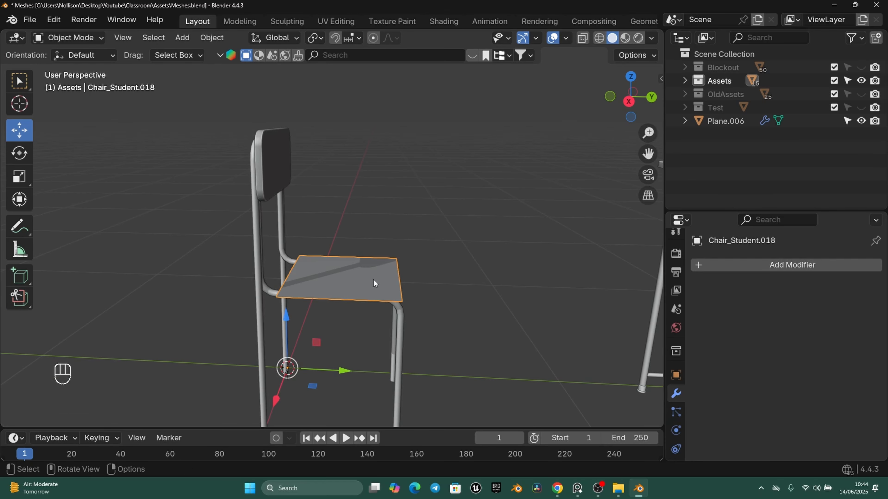
Open the seat plane for editing in right orthographic wireframe, check the reference images, and select the seat's front edge.
key("KP_3")
scroll(374, 280, "up", 2)
key("Tab")
key("z")
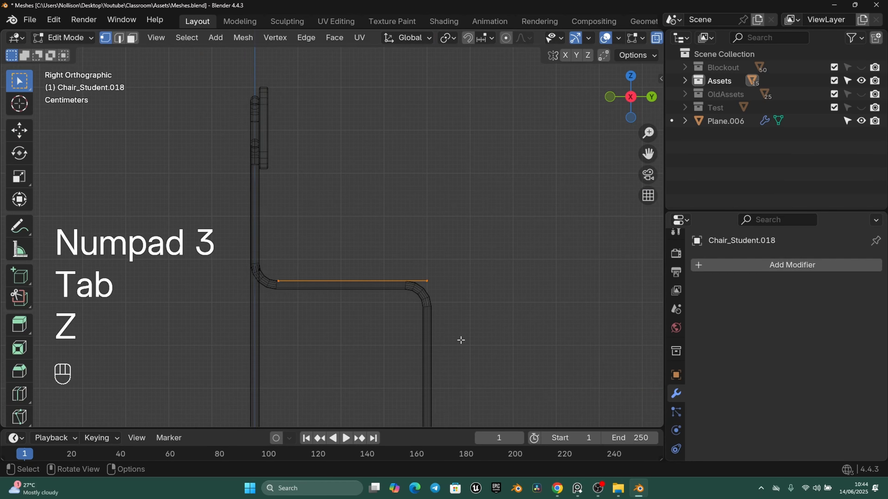
middle_click_drag(460, 340, 406, 302, "shift")
scroll(402, 283, "up", 2)
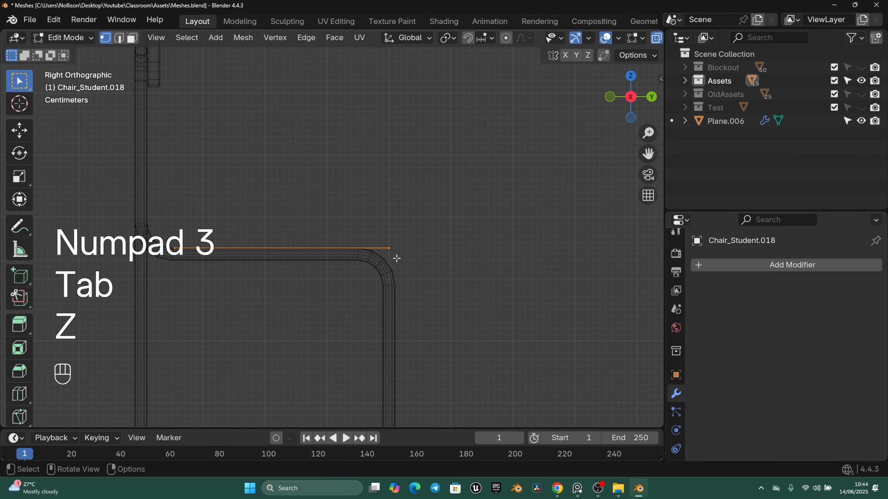
left_click(578, 488)
left_click(637, 492)
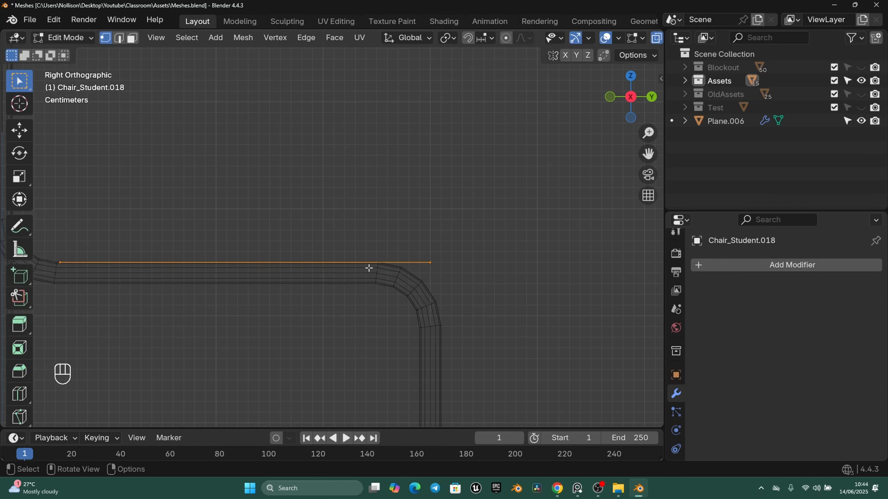
scroll(387, 268, "up", 3)
left_click_drag(437, 218, 463, 262)
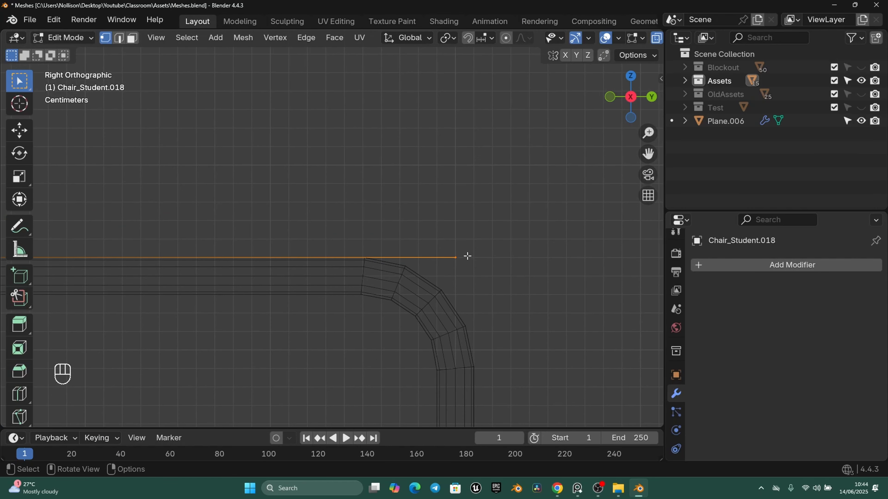
Examine how the seat's front edge lines up with the front bend of the frame.
scroll(467, 256, "up", 2)
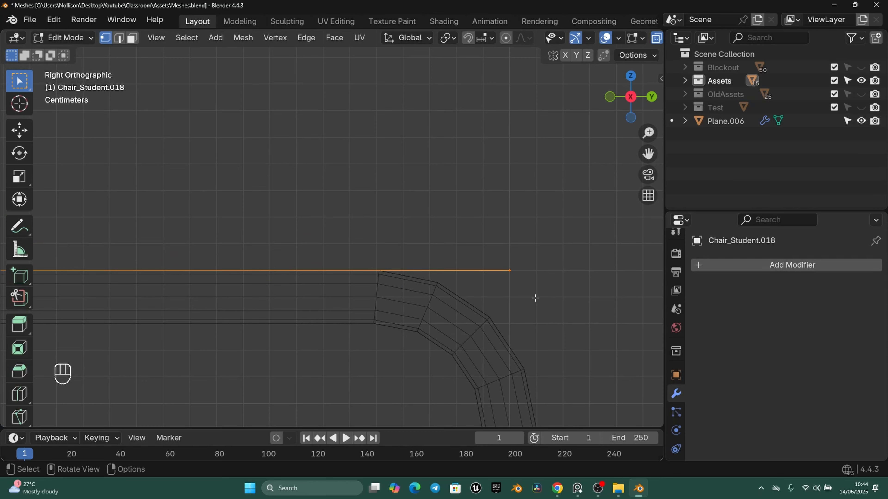
middle_click_drag(535, 298, 494, 263)
scroll(522, 274, "down", 5)
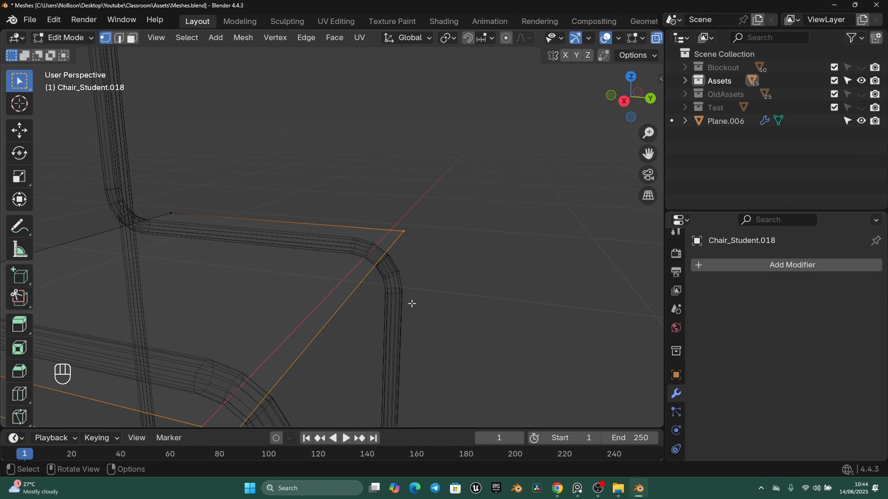
middle_click_drag(411, 304, 434, 294)
key("KP_3")
scroll(400, 248, "up", 5)
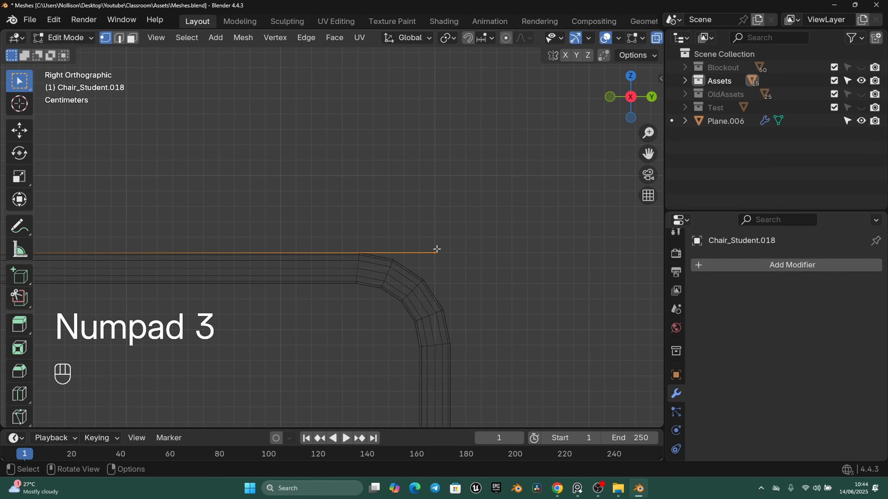
middle_click_drag(376, 265, 338, 255, "shift")
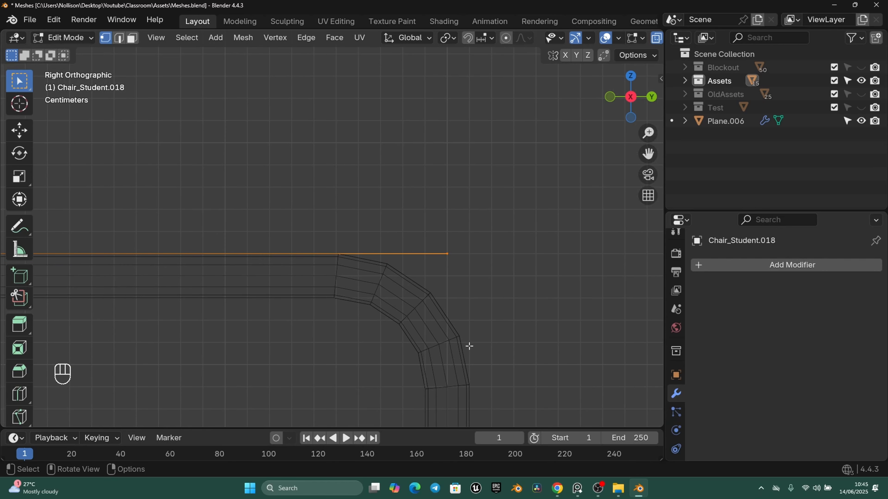
scroll(465, 316, "down", 4)
middle_click_drag(466, 316, 437, 281, "shift")
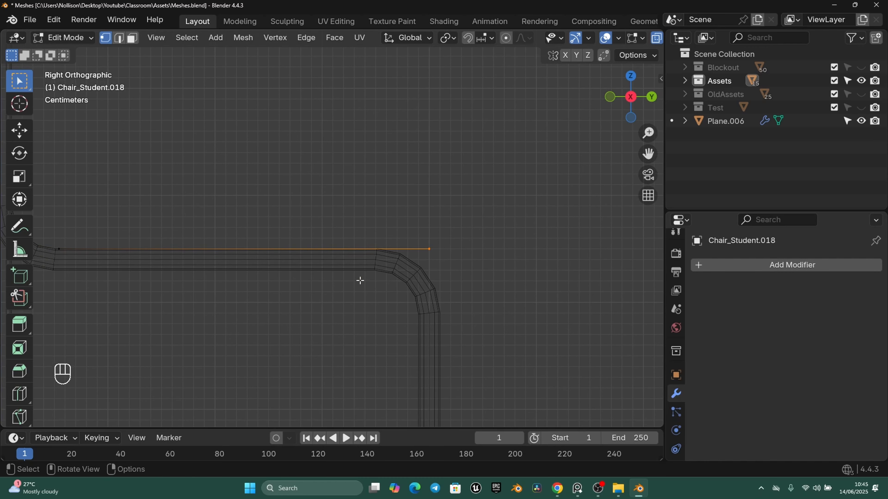
Turn on vertex snapping and move the seat's front edge back along Y to the start of the frame's front bend.
left_click(470, 38)
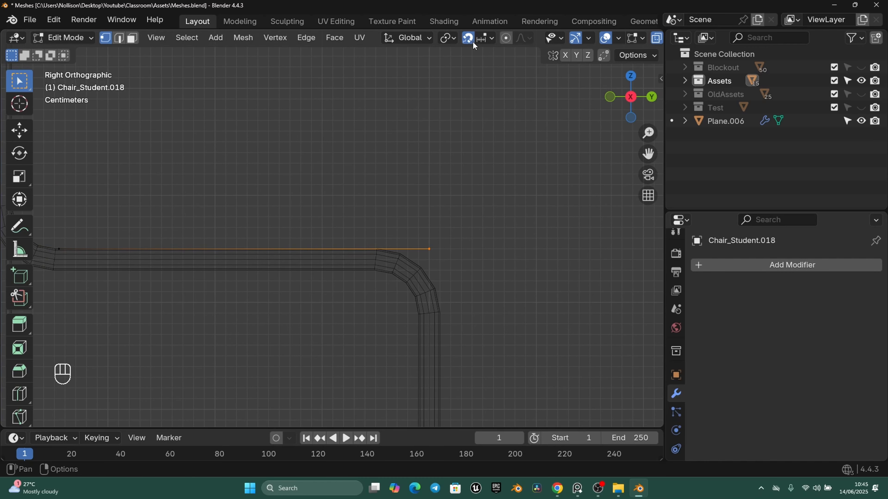
left_click(484, 38)
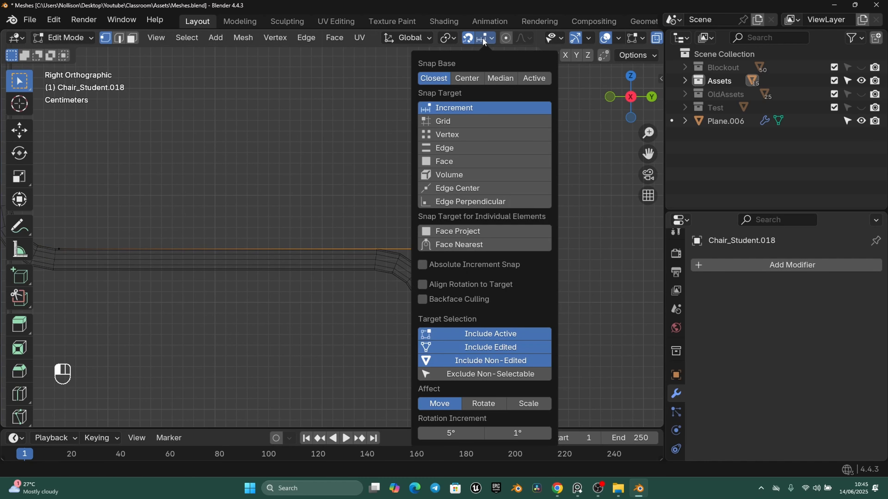
left_click(456, 135)
scroll(538, 270, "up", 2)
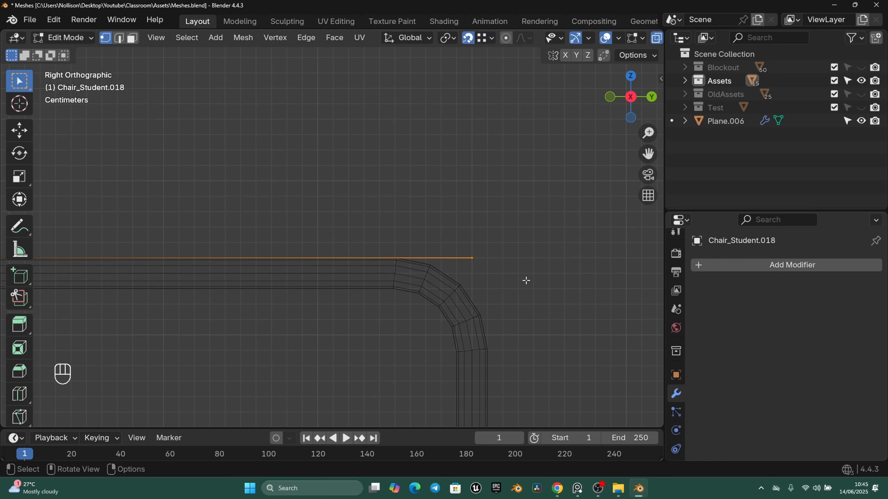
scroll(534, 286, "up", 1)
key("g")
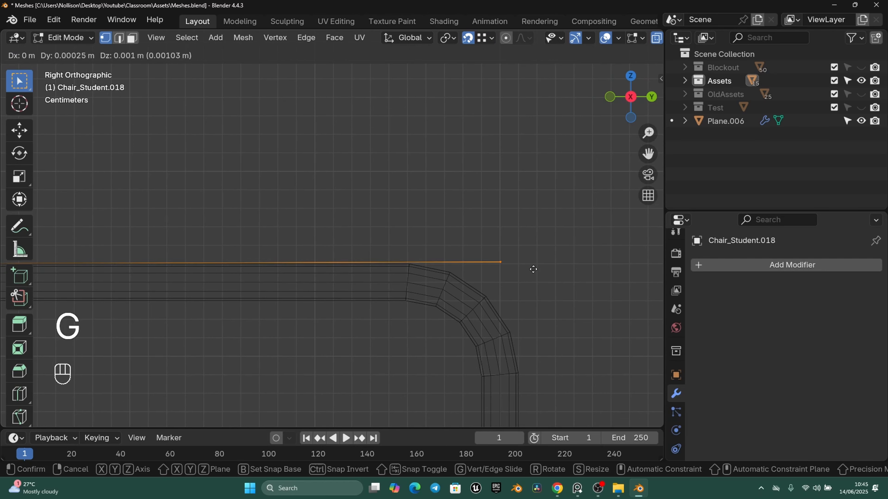
key("y")
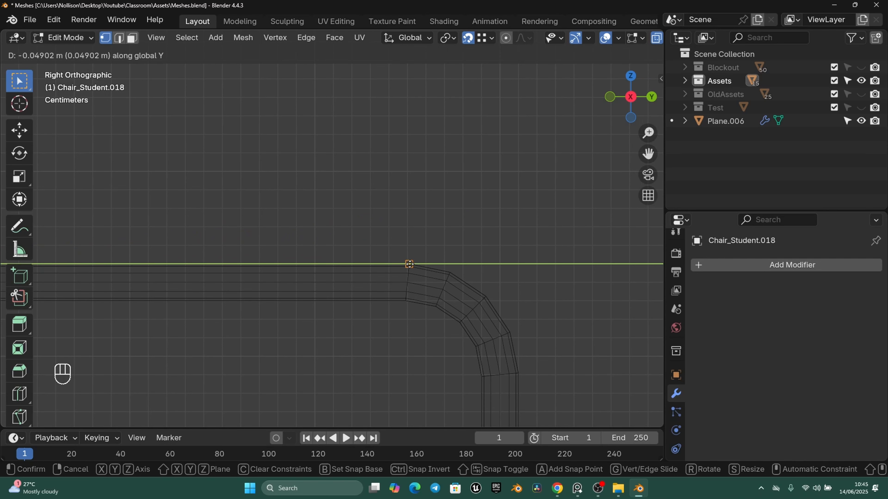
left_click(410, 265)
Extrude the seat's front edge three times with X locked, snapping each segment to the next vertex along the frame's front bend.
middle_click_drag(542, 264, 409, 212, "shift")
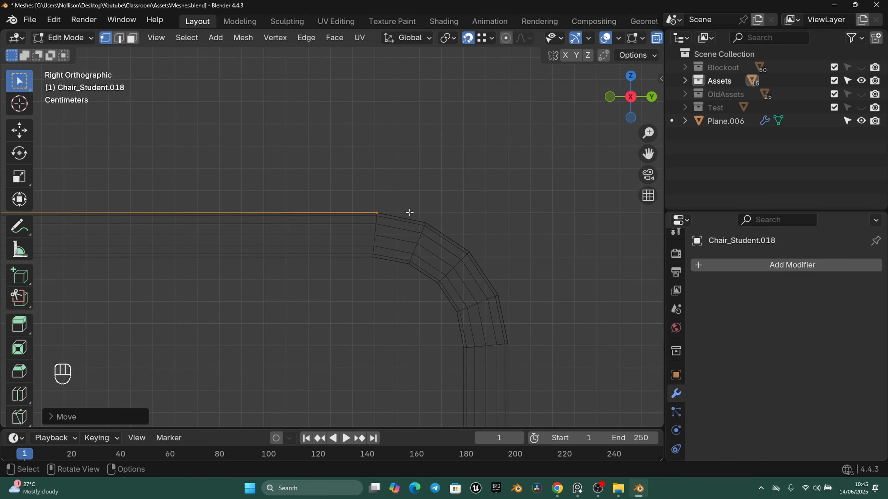
key("e")
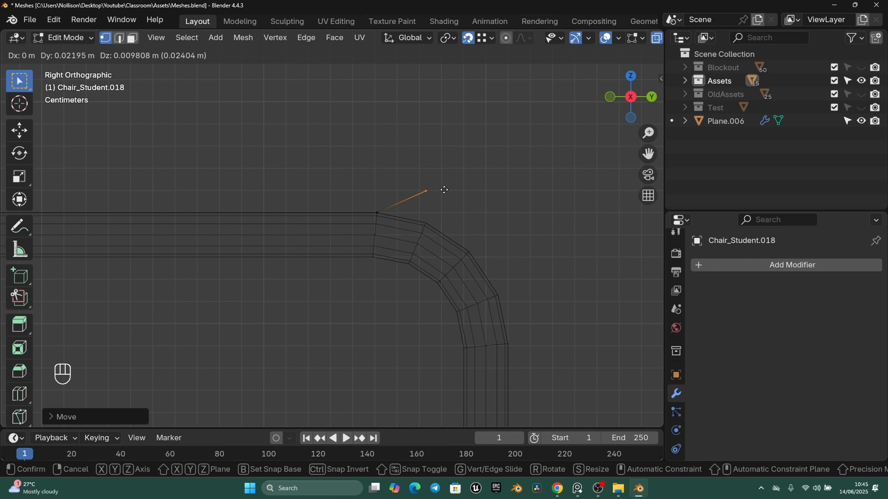
key("shift+x")
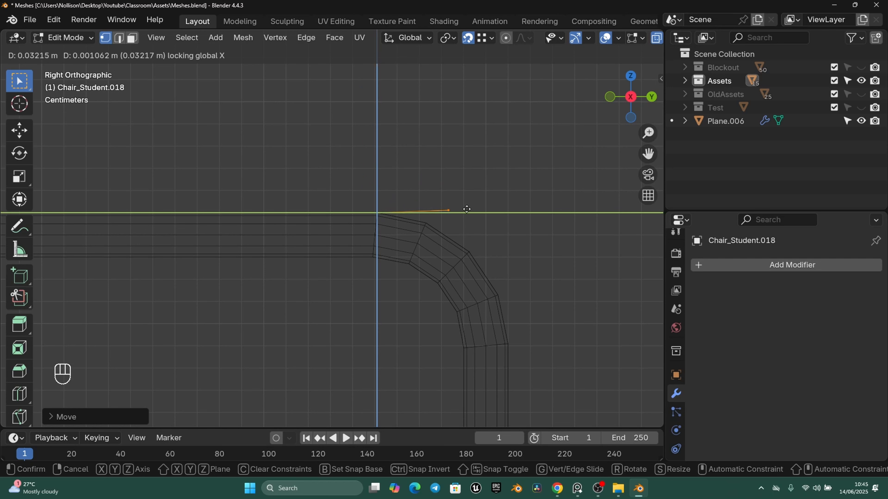
left_click(427, 221)
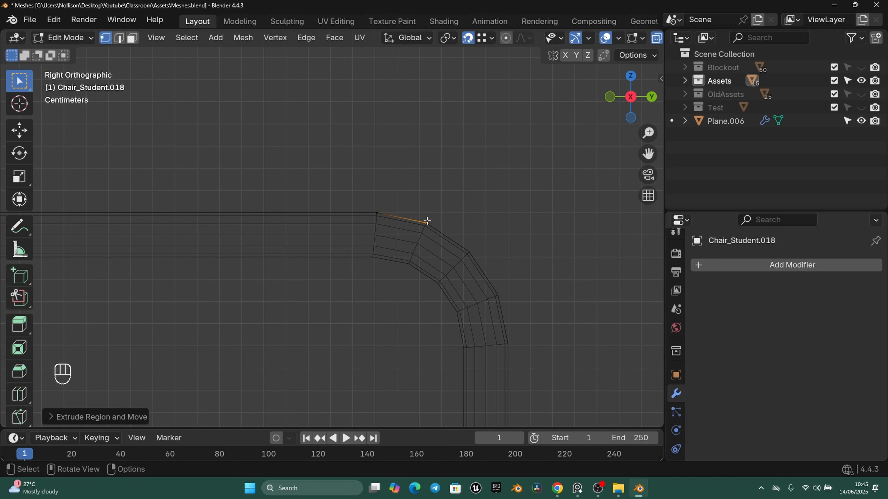
key("e")
key("shift+x")
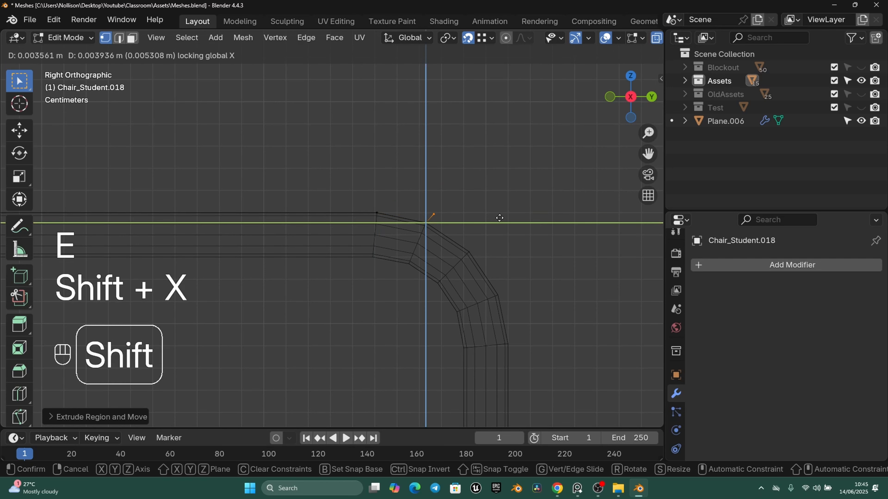
left_click(472, 247)
middle_click_drag(528, 262, 430, 232, "shift")
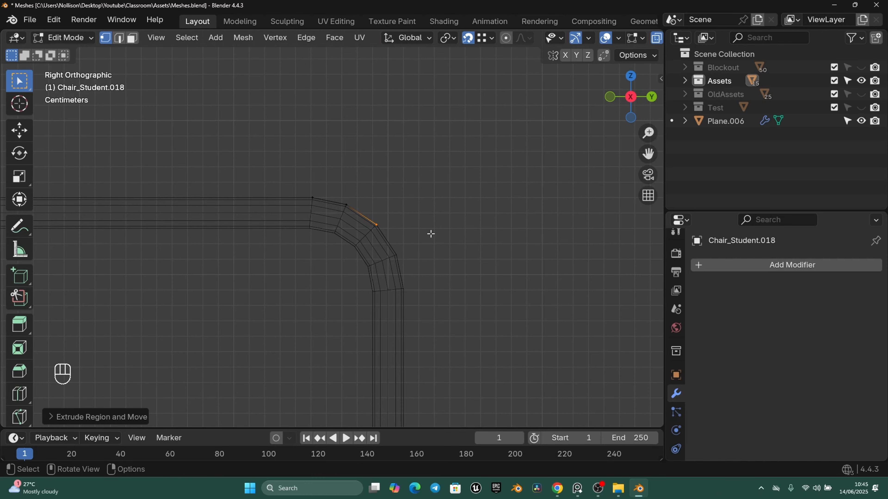
scroll(430, 232, "down", 1)
key("e")
key("shift+x")
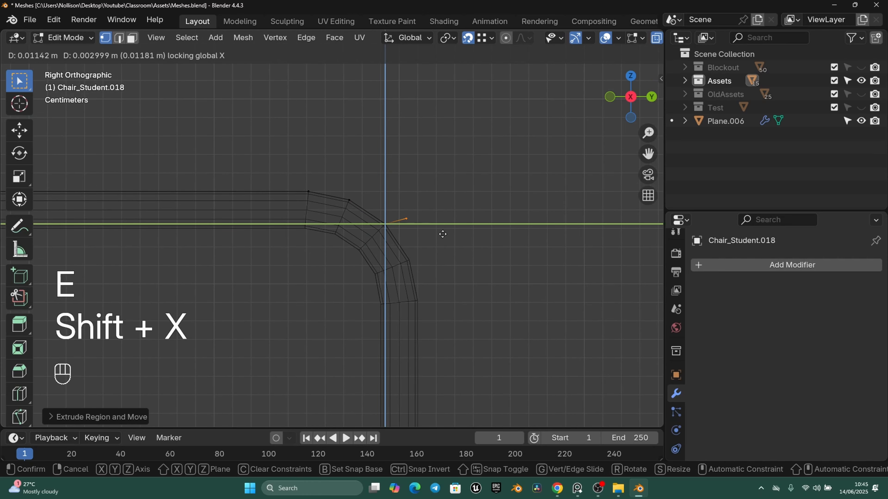
left_click(409, 258)
scroll(413, 257, "down", 4)
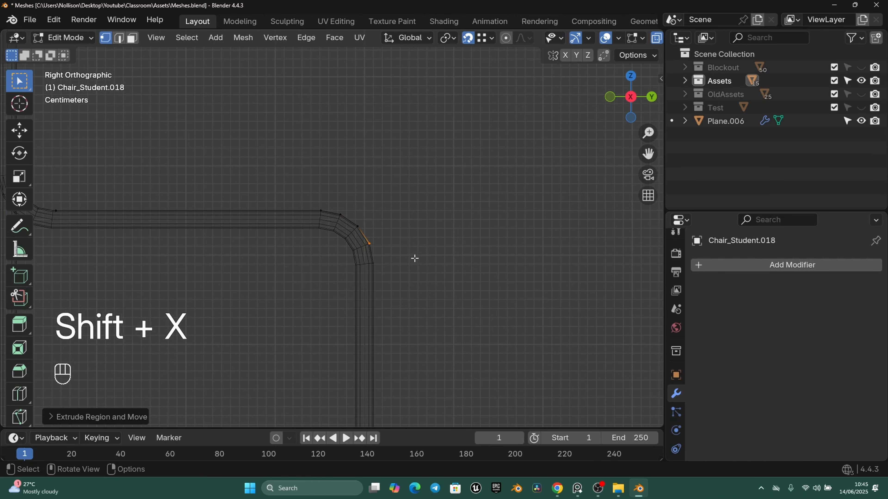
Annotate the axis letters X, Y and Z above the seat in Object Mode and circle the Z.
key("Tab")
left_click(19, 227)
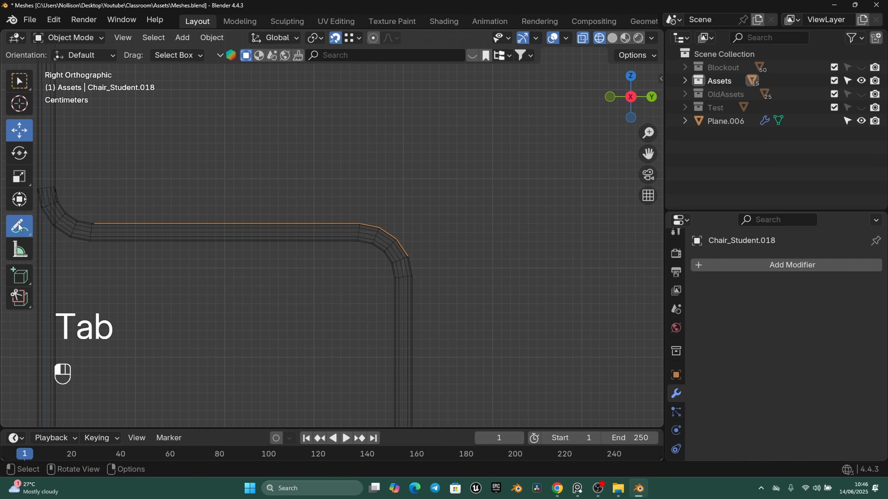
left_click_drag(339, 109, 317, 142)
left_click_drag(306, 112, 353, 152)
mouse_move(366, 121)
left_mouse_down()
mouse_move(410, 142)
mouse_move(389, 143)
mouse_move(401, 182)
left_mouse_up()
left_click_drag(425, 129, 498, 164)
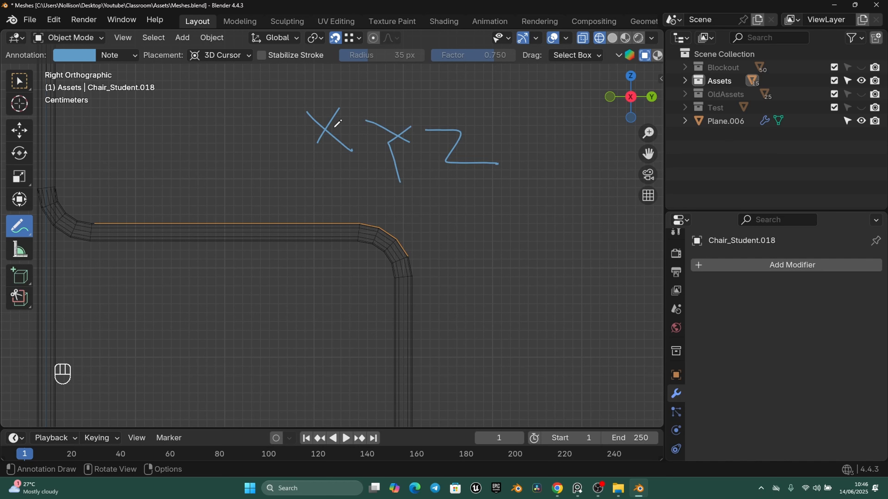
left_click(383, 116)
mouse_move(452, 104)
left_mouse_down()
mouse_move(447, 164)
mouse_move(456, 93)
left_mouse_up()
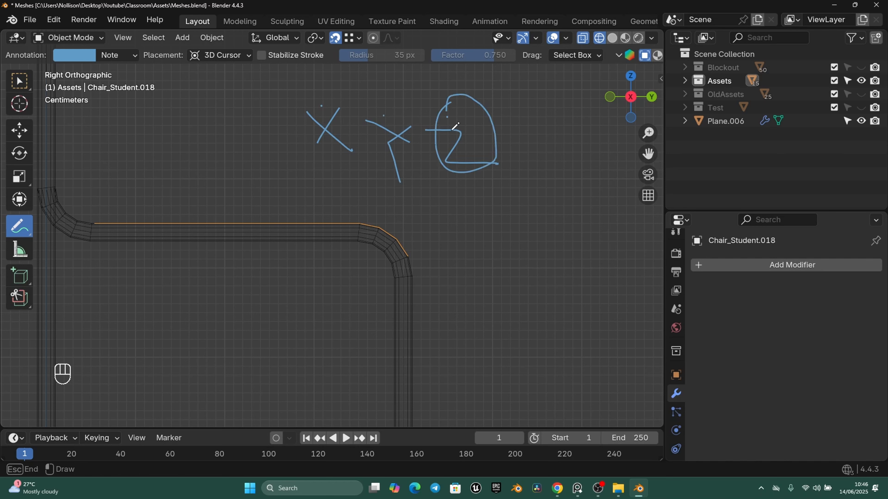
left_click_drag(454, 126, 557, 121)
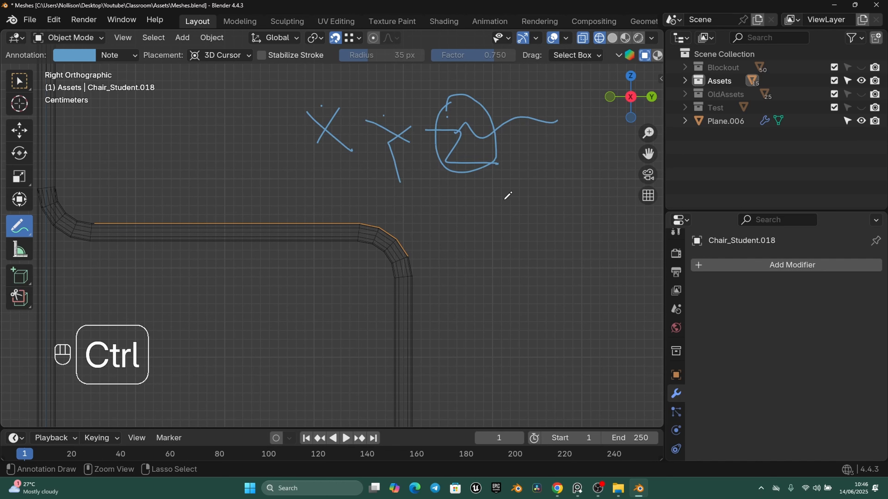
Undo all the annotation strokes above the seat.
key("ctrl+z")
key("ctrl+z")
key("ctrl+z")
key("ctrl+z")
key("ctrl+z")
key("ctrl+z")
key("ctrl+z")
key("ctrl+z")
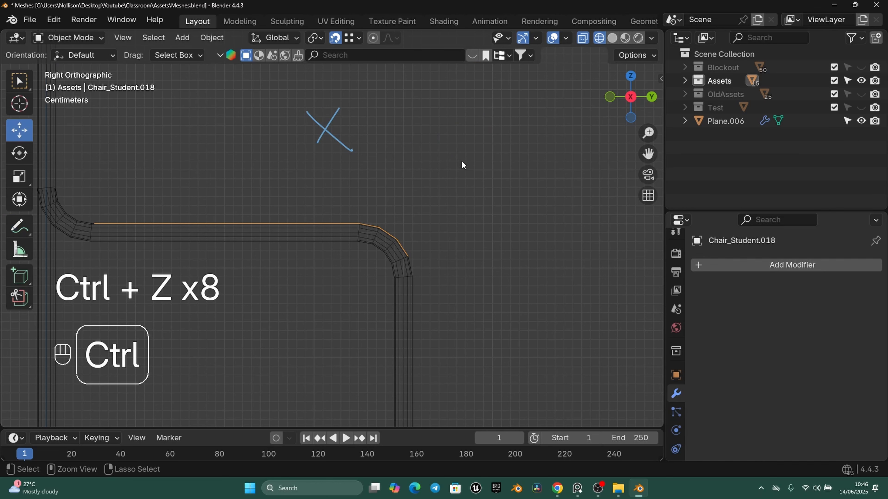
key("ctrl+z")
key("ctrl+z")
Return to solid shading and examine how the seat's curved front follows the frame.
key("z")
key("Tab")
mouse_move(488, 190)
middle_mouse_down()
mouse_move(395, 232)
mouse_move(402, 233)
middle_mouse_up()
scroll(313, 305, "up", 2)
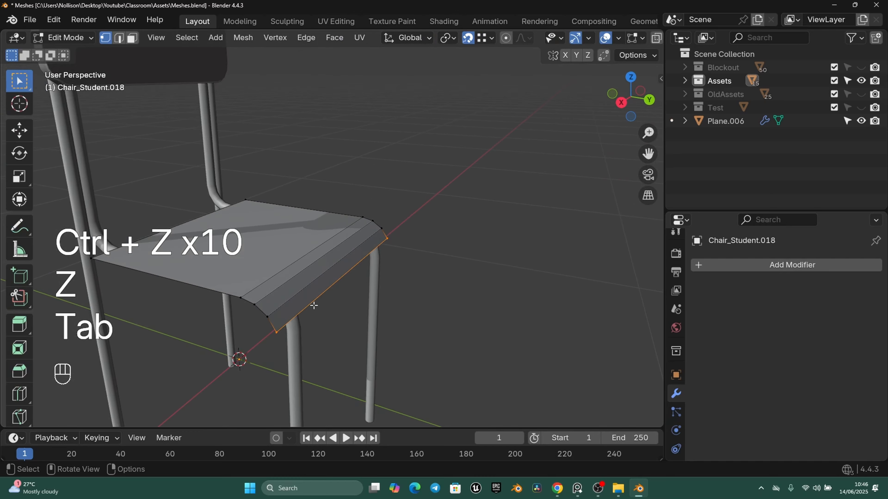
key("Tab")
scroll(292, 287, "up", 1)
middle_click_drag(297, 285, 454, 182)
scroll(352, 264, "down", 2)
scroll(434, 248, "down", 2)
scroll(393, 210, "up", 2)
Select the two rear corner vertices of the seat in Edit Mode.
key("Tab")
left_click(286, 173, "shift")
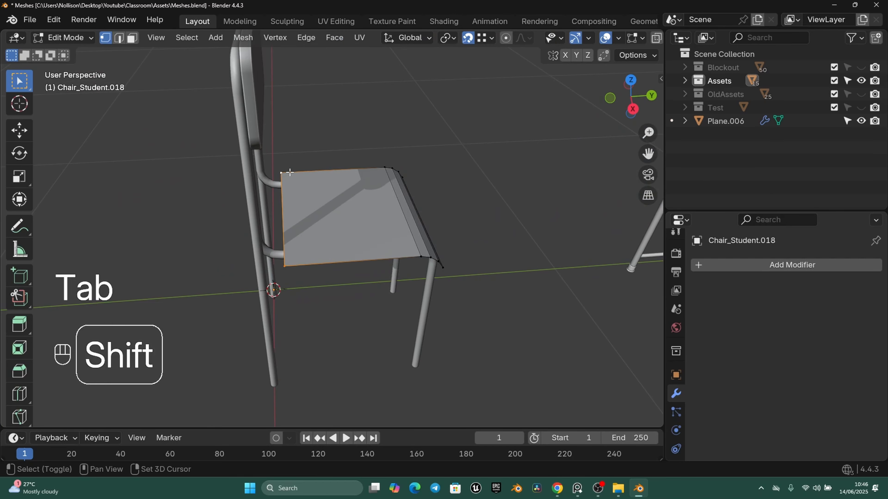
middle_click_drag(332, 186, 388, 252)
mouse_move(388, 251)
middle_mouse_down("shift")
mouse_move(393, 259)
mouse_move(375, 238)
mouse_move(392, 266)
mouse_move(374, 258)
middle_mouse_up("shift")
Switch to the reference image board, examine the rounding of the student chairs' seat corners, and return to Blender.
left_click(573, 492)
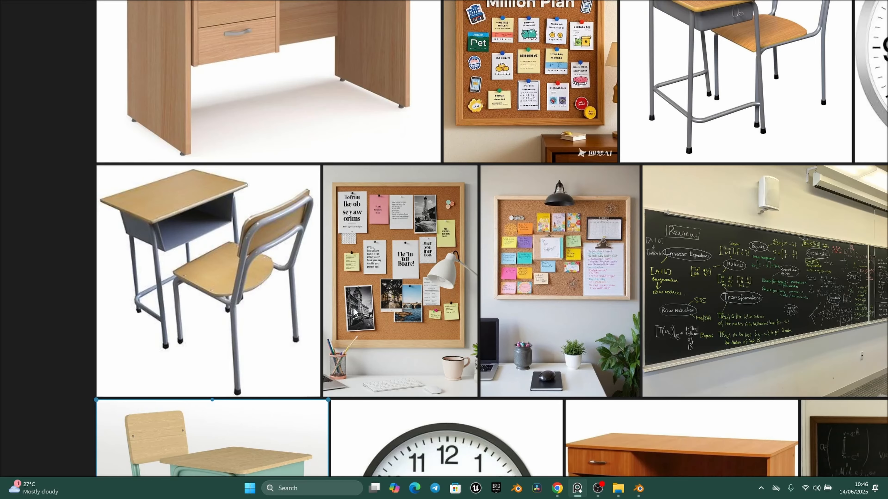
middle_click_drag(262, 295, 333, 310)
scroll(321, 309, "up", 2)
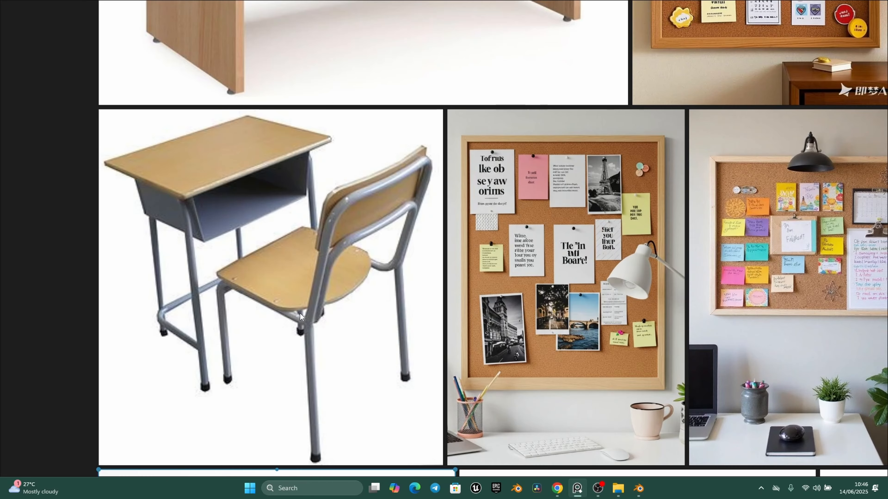
scroll(371, 259, "down", 3)
middle_click_drag(802, 45, 630, 166)
scroll(630, 166, "up", 2)
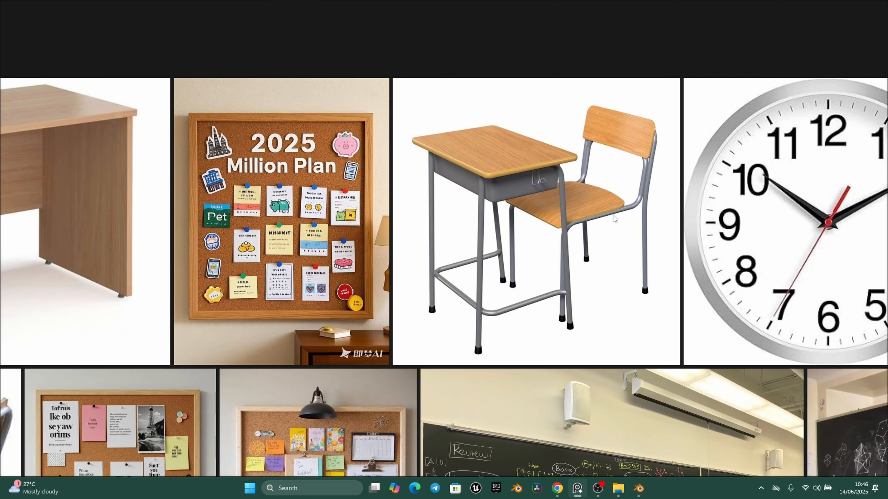
left_click(639, 489)
Vertex-bevel the seat's two rear corners with a 0.1 m offset and four segments, and check the shape in Object Mode.
middle_click_drag(403, 299, 380, 247)
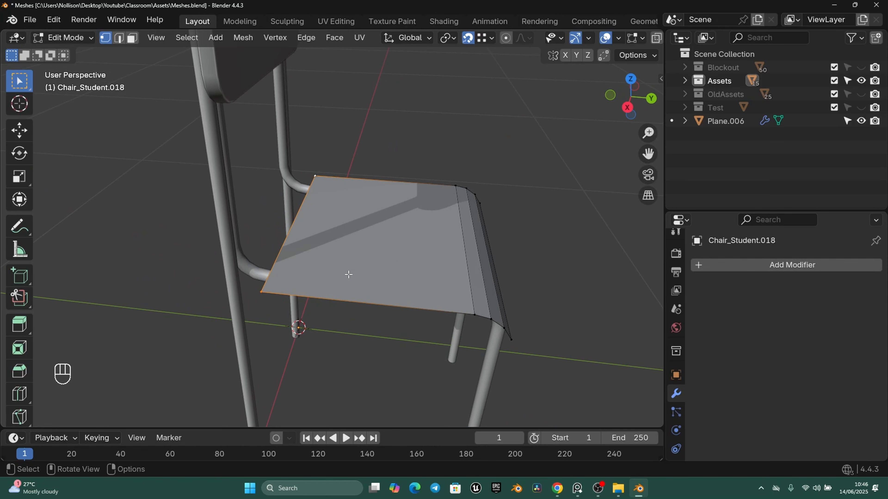
key("shift+ctrl+b")
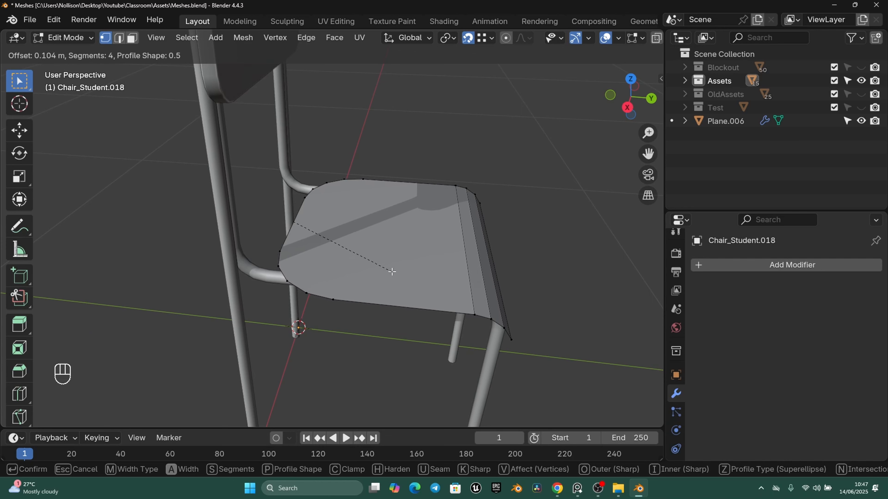
type(".1")
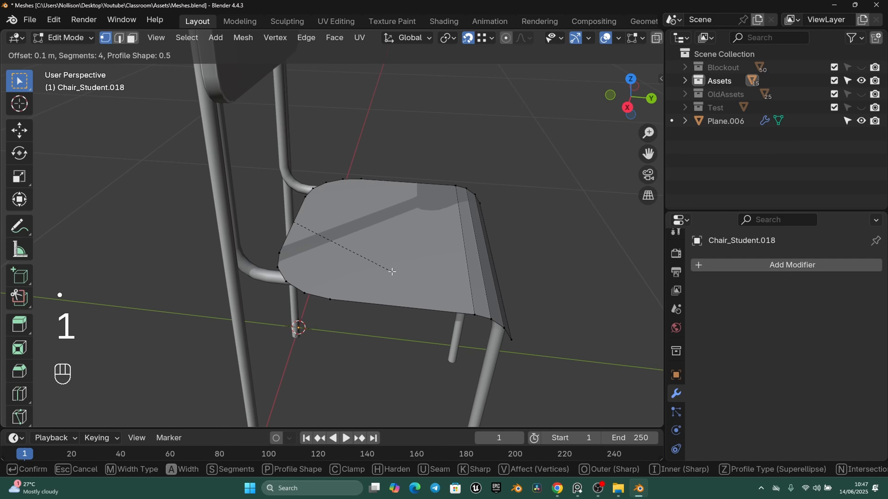
left_click(389, 237)
key("Tab")
middle_click_drag(385, 247, 369, 206)
key("n")
key("n")
Select the seat's two front corner vertices, vertex-bevel them by 0.015 m with four segments, and return to Object Mode.
key("Tab")
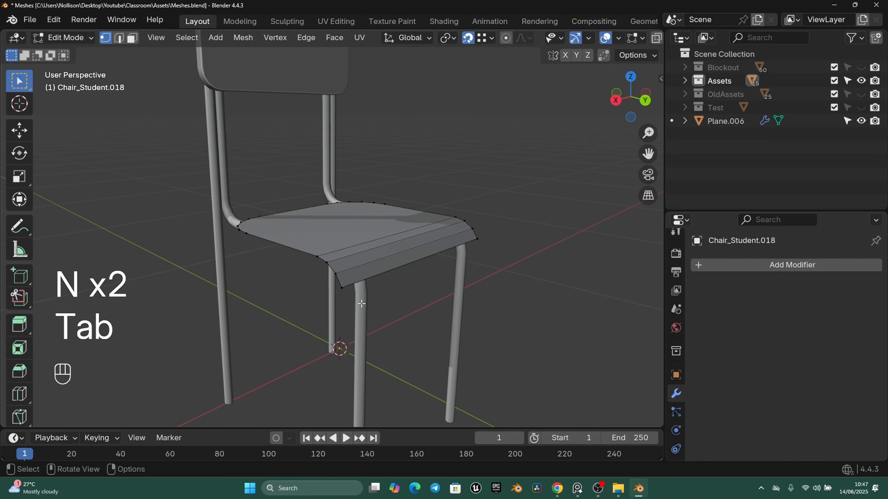
left_click(456, 262, "shift")
middle_click_drag(456, 262, 409, 270, "shift")
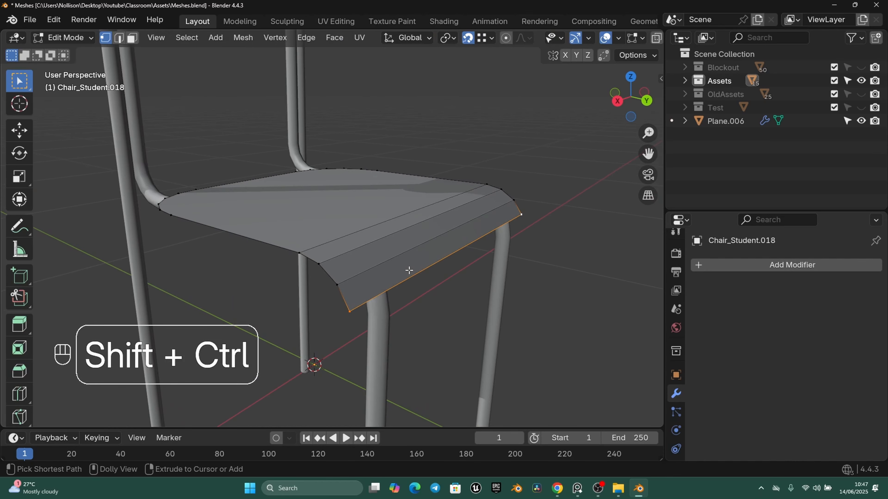
key("ctrl+shift+b")
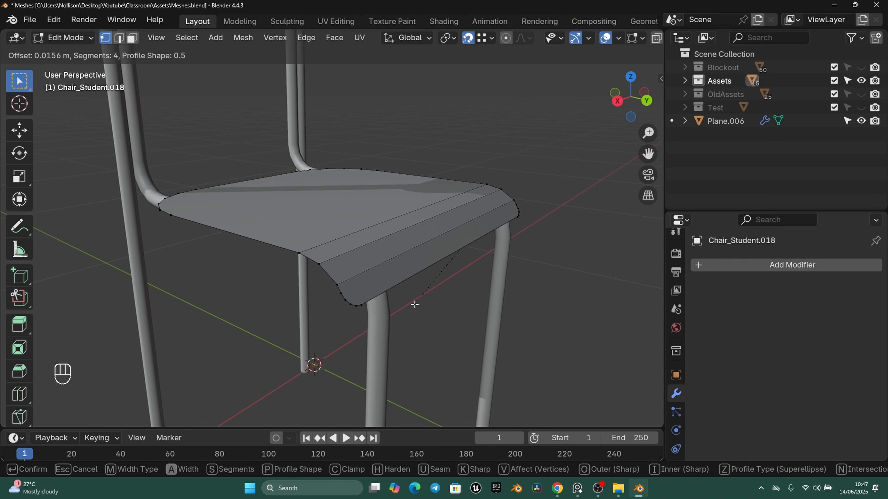
type("0.015")
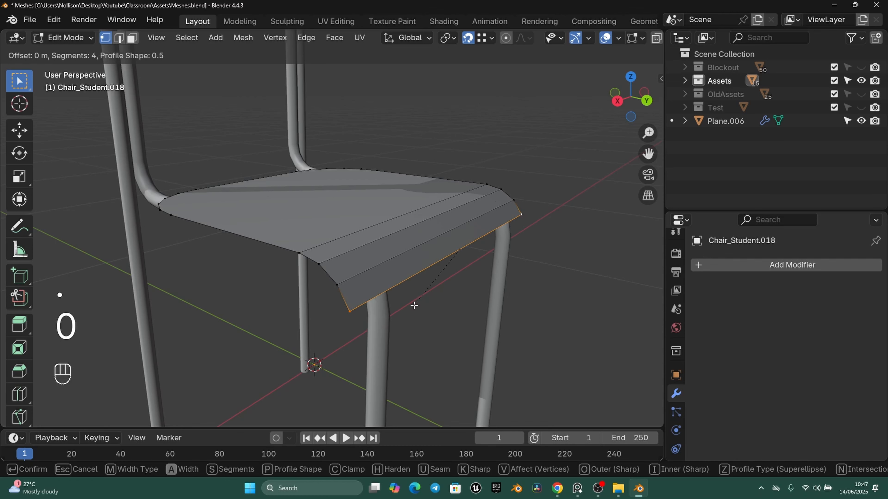
key("Return")
key("Tab")
scroll(346, 223, "down", 2)
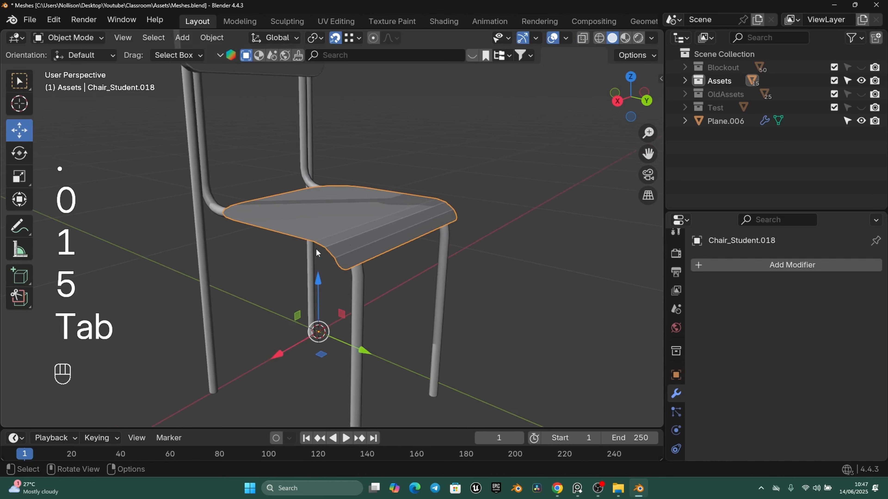
middle_click_drag(317, 252, 371, 234)
Select the seat with the backrest as active object and copy the backrest's Solidify modifier to the seat.
left_click(488, 198)
scroll(488, 198, "down", 2)
middle_click_drag(484, 200, 382, 244, "shift")
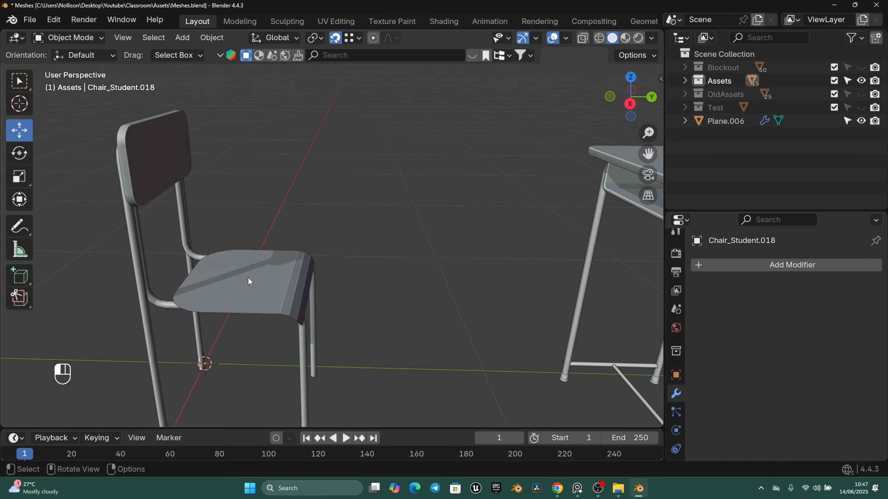
left_click(248, 278)
scroll(271, 275, "down", 1)
middle_click_drag(272, 275, 269, 262)
left_click(189, 168)
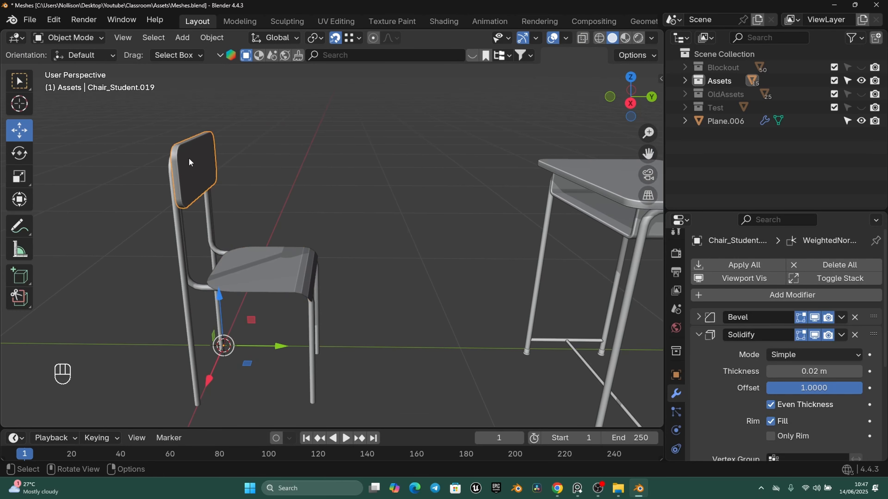
left_click(279, 264)
left_click(194, 178, "shift")
left_click(691, 335)
middle_click_drag(357, 300, 522, 277)
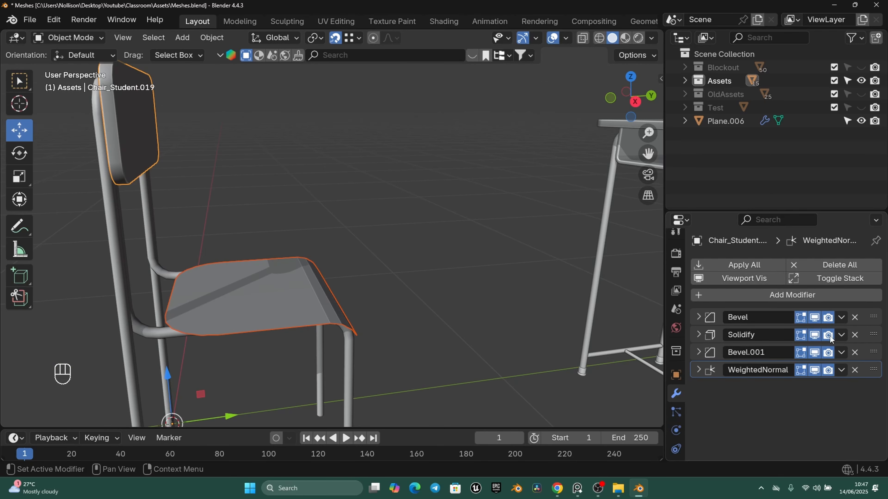
left_click(840, 337)
left_click(788, 382)
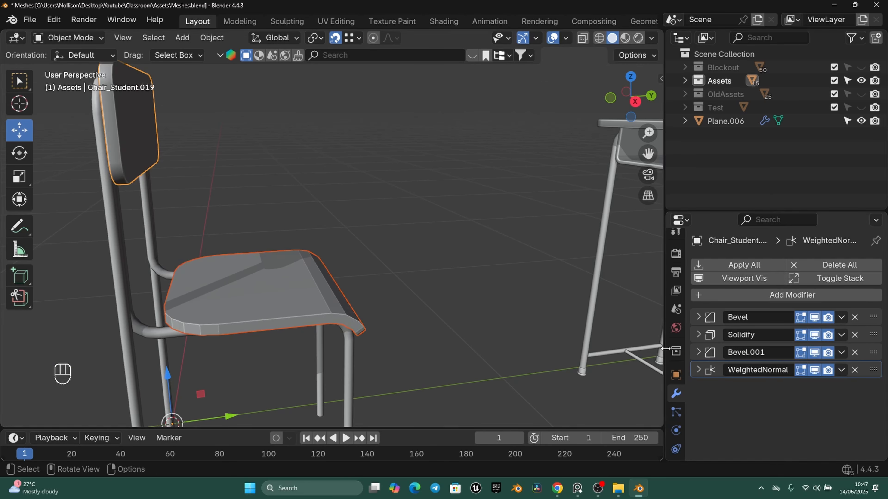
Copy the backrest's Bevel.001 and WeightedNormal modifiers to the selected seat.
left_click(840, 352)
left_click(804, 398)
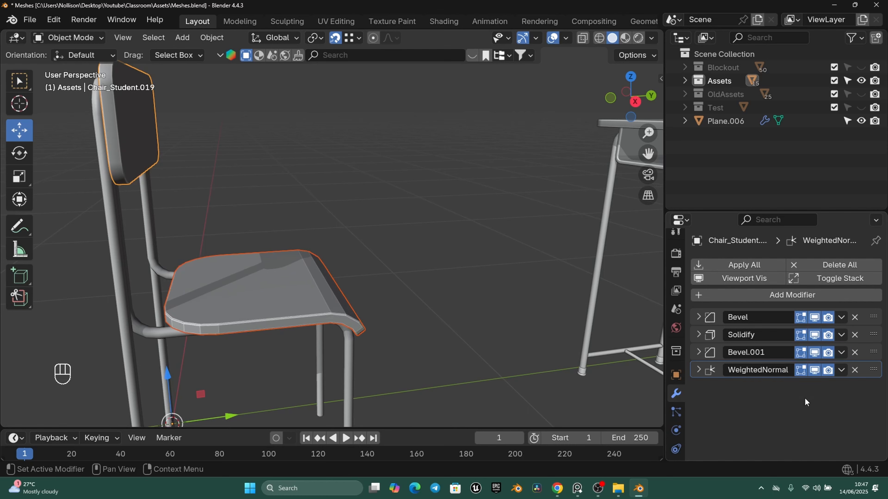
left_click(840, 370)
left_click(800, 413)
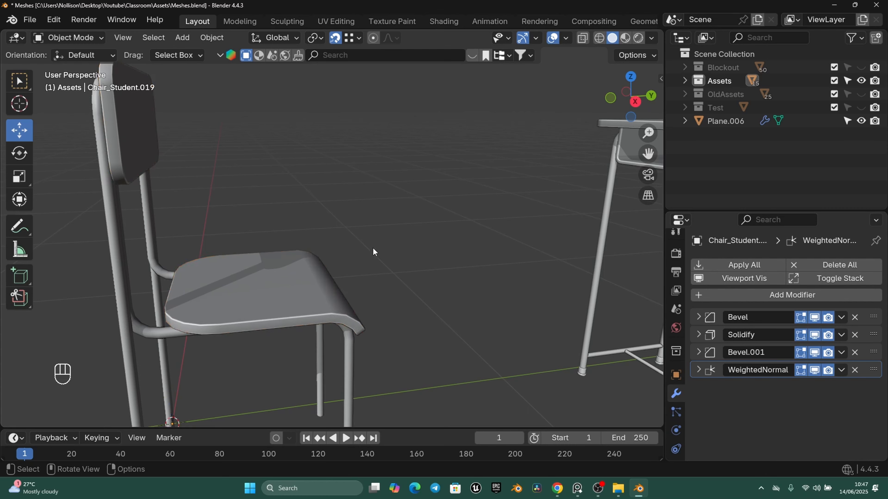
middle_click_drag(373, 250, 398, 286)
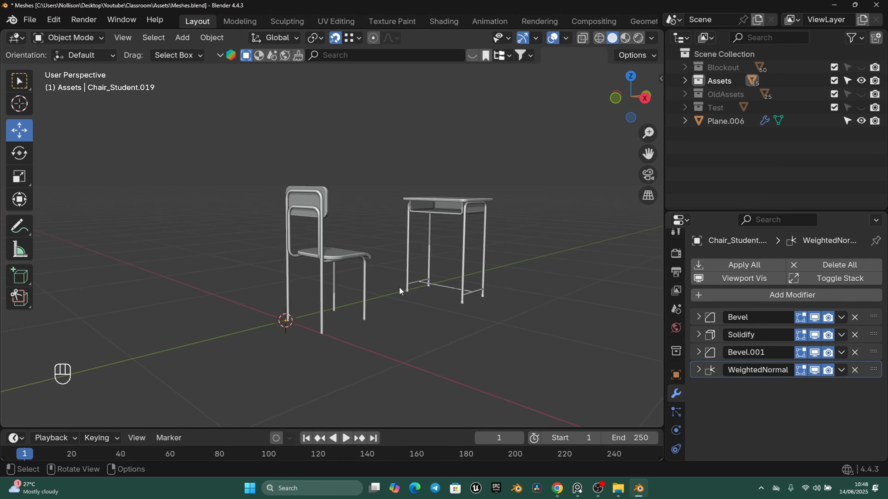
Duplicate the foot cap mesh of the desk's leg in Edit Mode and separate the copy into its own object.
scroll(399, 286, "up", 2)
middle_click_drag(486, 349, 265, 332, "shift")
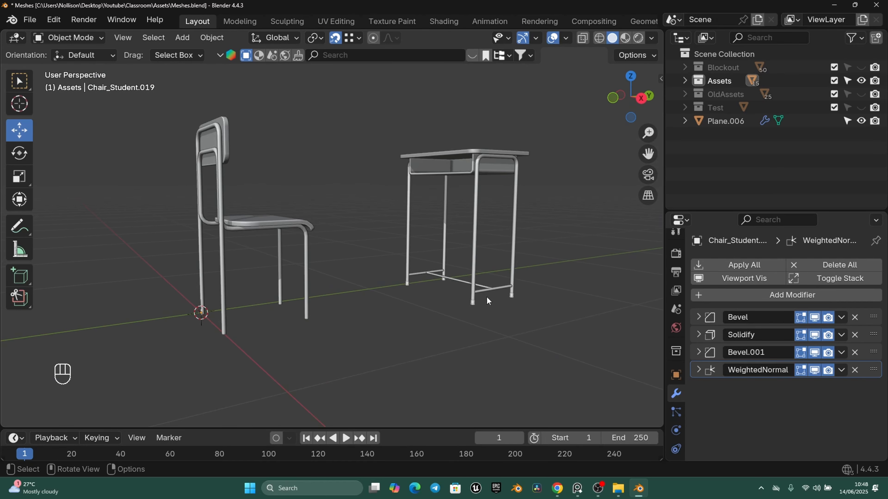
middle_click_drag(486, 296, 425, 283)
middle_click_drag(425, 284, 372, 308, "shift")
scroll(372, 320, "up", 3)
left_click(349, 317)
key("Tab")
key("a")
key("a")
scroll(360, 312, "up", 2)
key("l")
scroll(343, 308, "down", 4)
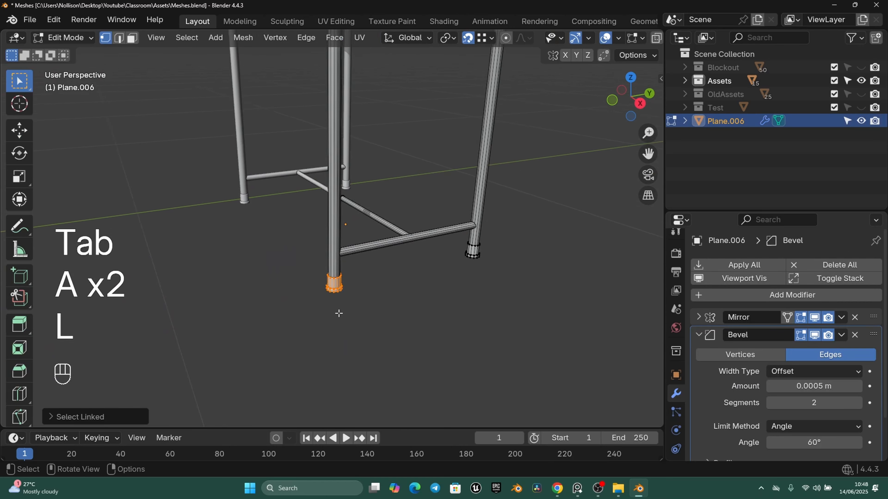
key("shift+d")
right_click(339, 314)
key("p")
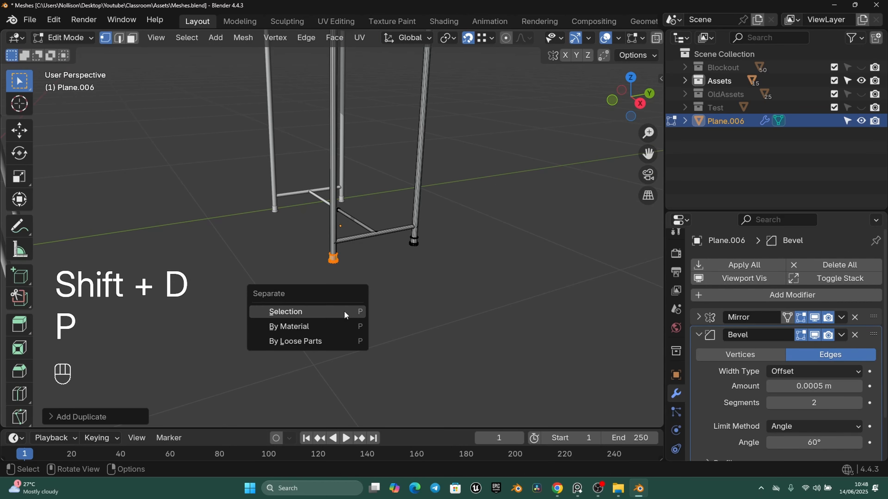
left_click(343, 311)
key("Tab")
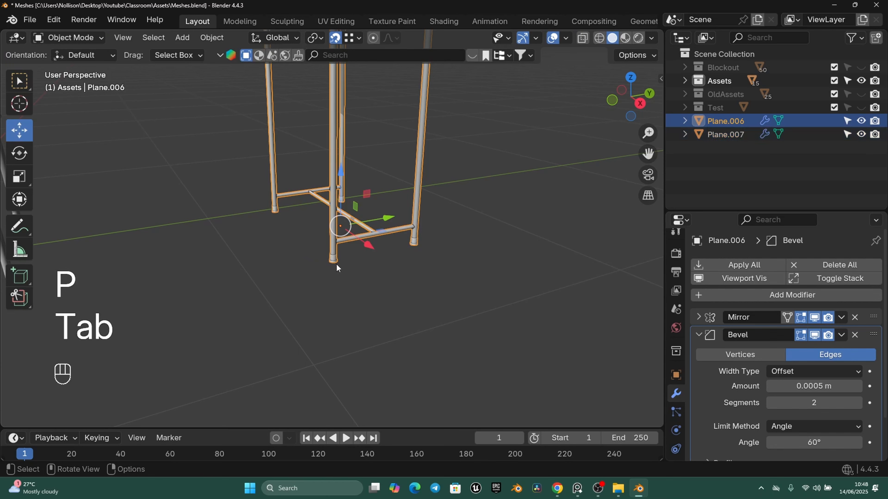
In the wireframe top view, set the snap target to Increment and move the separated foot caps about -0.99 m along Y towards the chair.
left_click(335, 260)
key("KP_7")
key("shift+z")
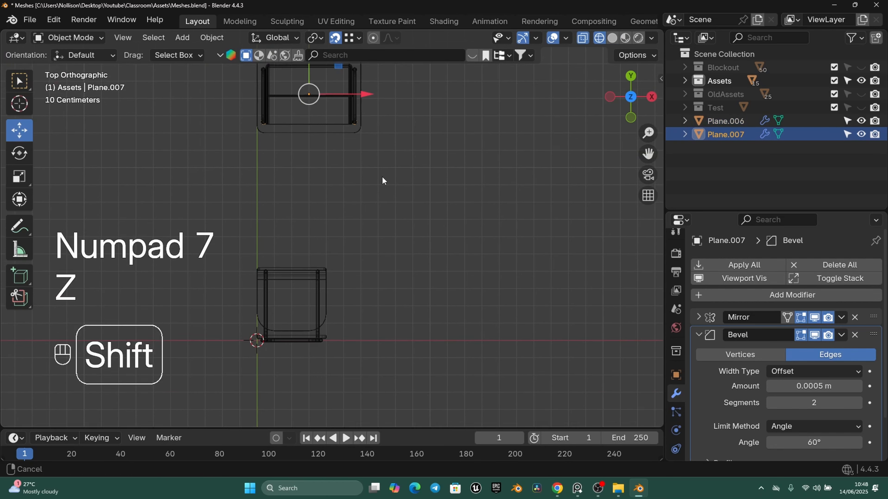
key("g")
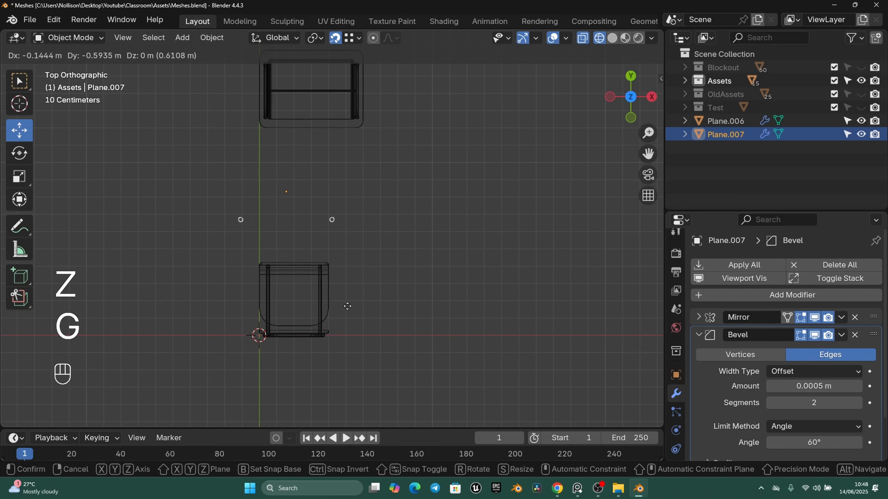
left_click(347, 306)
left_click(359, 38)
left_click(337, 108)
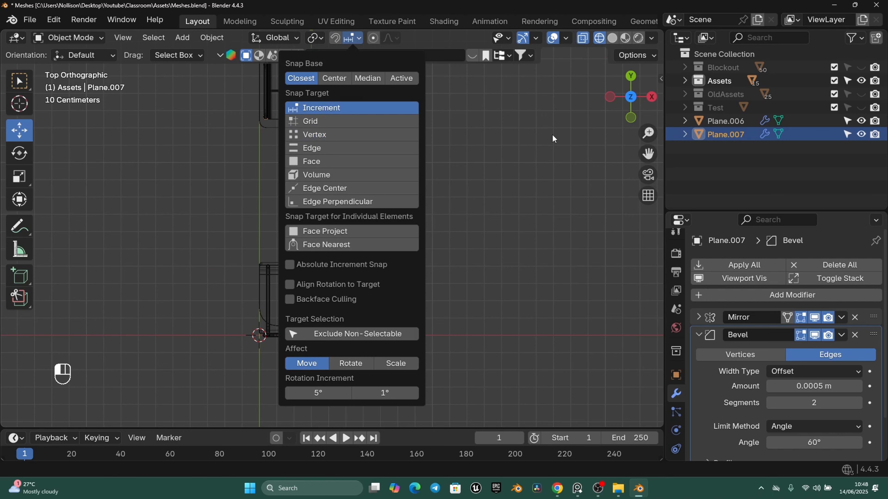
middle_click_drag(396, 163, 410, 155, "shift")
key("g")
key("y")
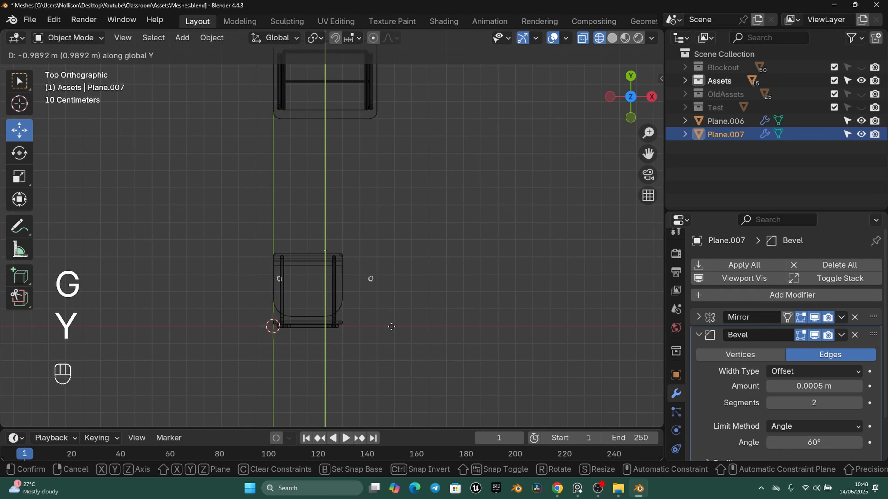
left_click(391, 326)
Select the bottom edge loop of the separated foot cap in Edit Mode and snap the 3D cursor to it.
scroll(382, 324, "up", 6)
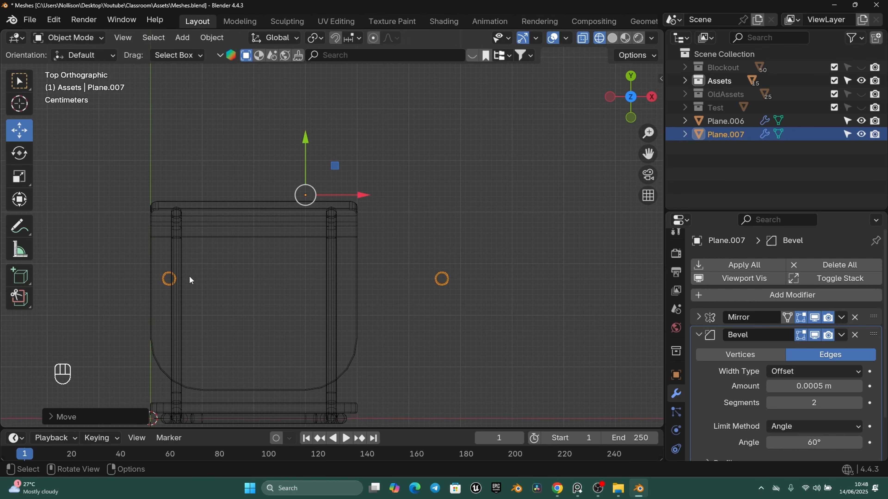
scroll(454, 278, "up", 2)
middle_click_drag(441, 282, 395, 206)
key("z")
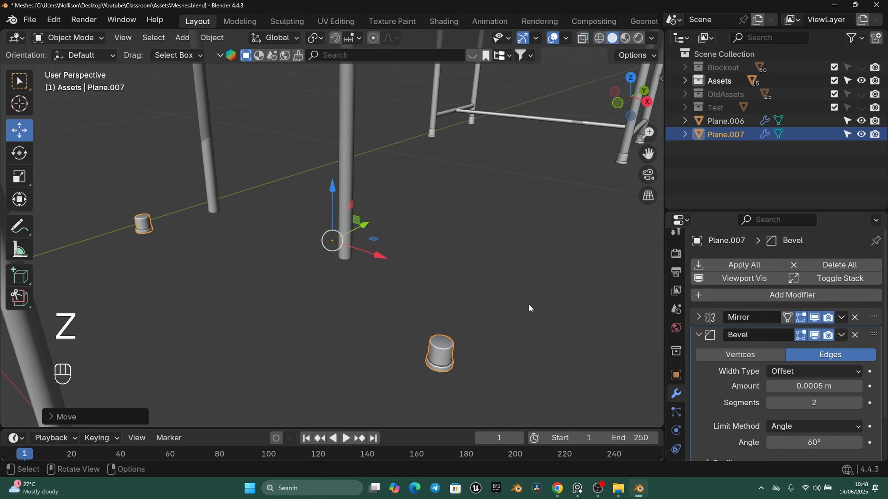
mouse_move(528, 304)
middle_mouse_down()
mouse_move(501, 220)
mouse_move(469, 257)
mouse_move(465, 350)
middle_mouse_up()
key("Tab")
scroll(460, 310, "up", 3)
key("a")
key("a")
key("a")
left_click(413, 363, "alt+shift")
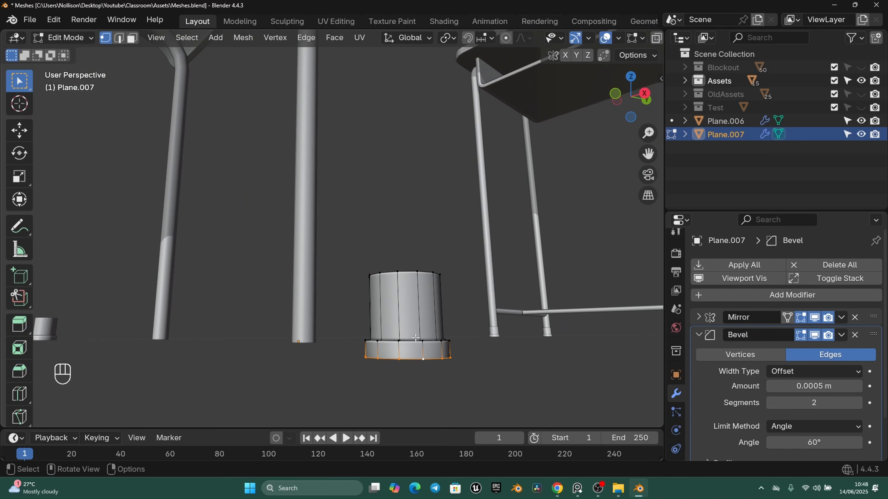
key("shift+s")
left_click(431, 406)
Set the foot cap's origin to the 3D cursor and remove its Mirror modifier.
key("Tab")
scroll(403, 363, "down", 2)
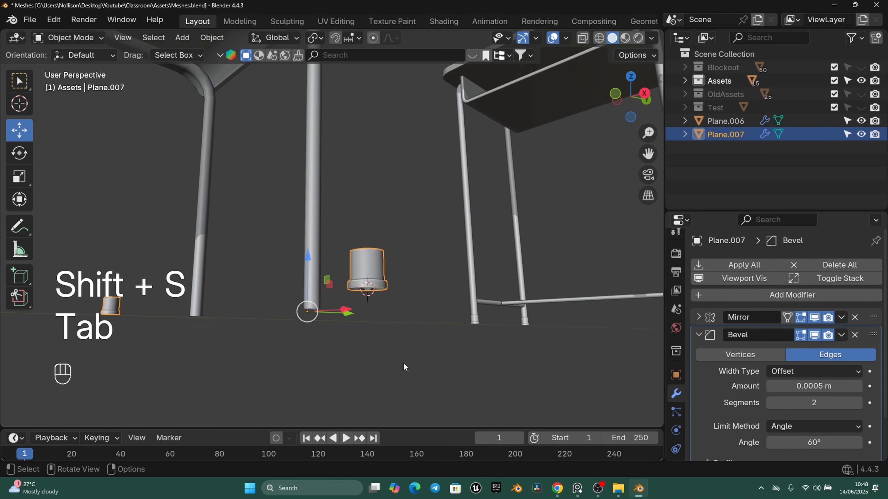
right_click(368, 268)
mouse_move(366, 262)
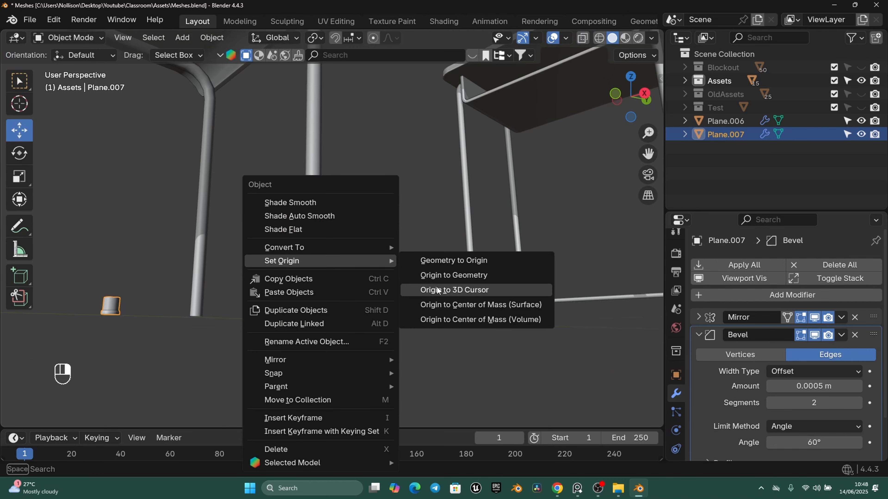
left_click(447, 290)
middle_click_drag(381, 277, 443, 183)
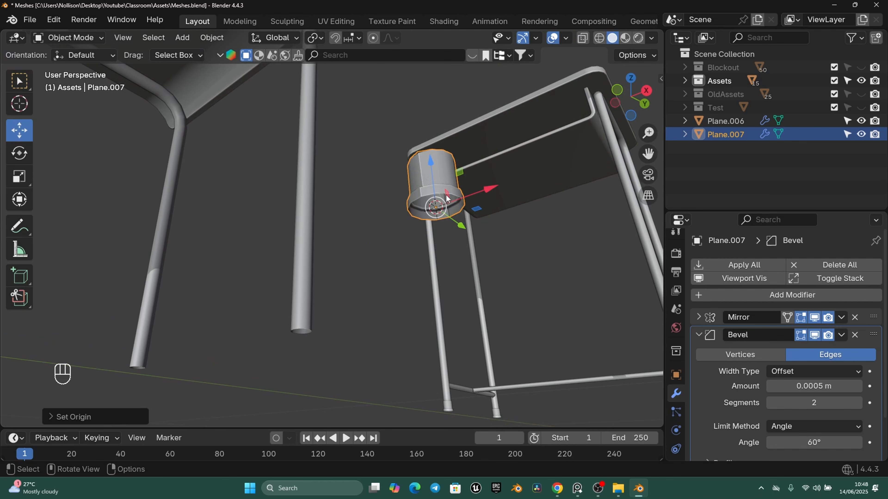
left_click(855, 318)
Select the bottom vertices of the chair's front leg in wireframe and snap the 3D cursor to them.
middle_click_drag(468, 224, 336, 304)
left_click(336, 272)
key("Tab")
key("shift+s")
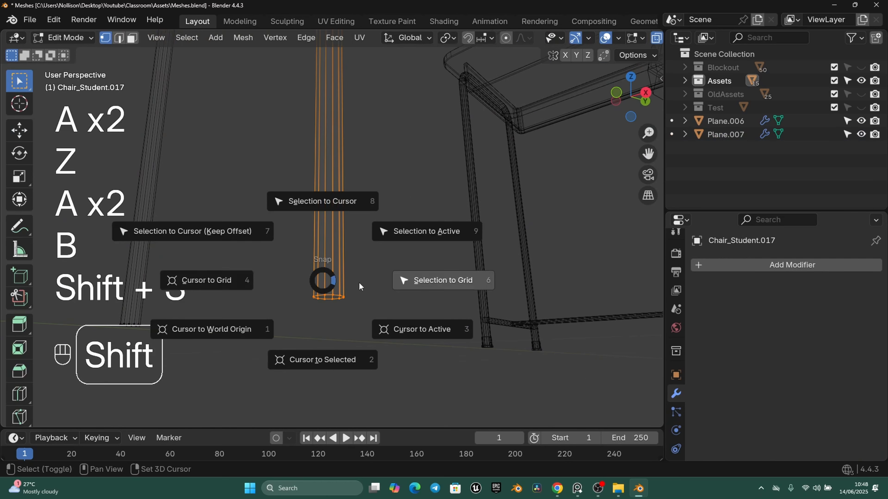
left_click(342, 360)
key("z")
key("Tab")
Select the foot cap and snap it to the 3D cursor at the chair's front leg.
middle_click_drag(329, 293, 397, 313)
left_click(394, 294)
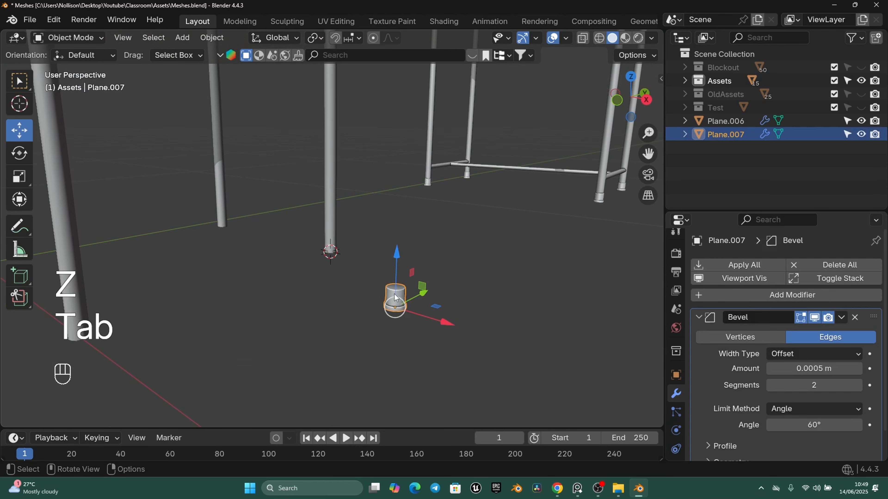
scroll(333, 240, "up", 3)
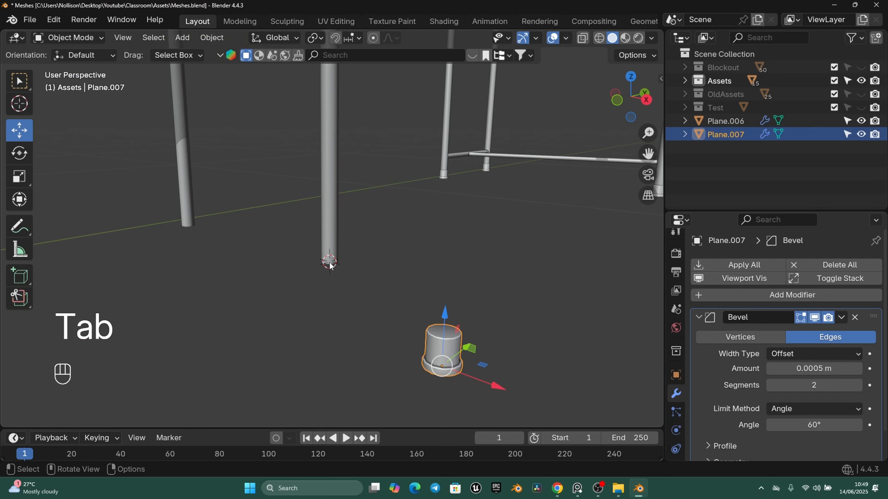
right_click(440, 341)
mouse_move(405, 377)
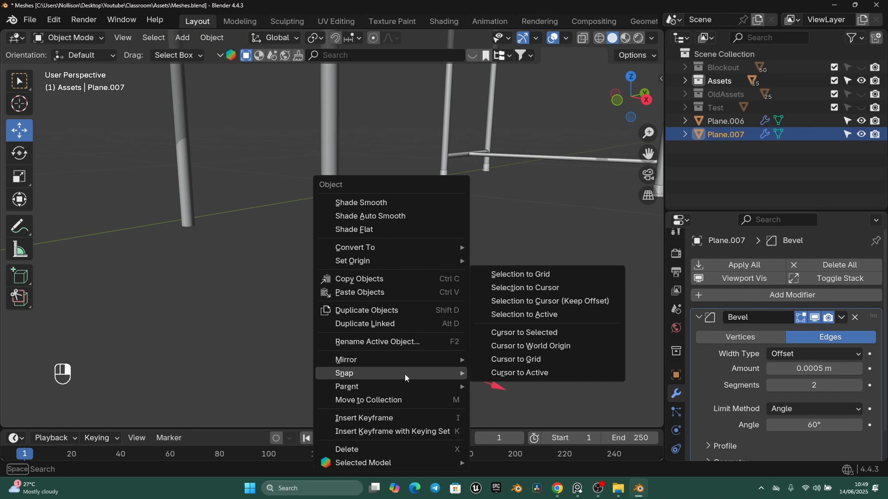
left_click(528, 288)
Select the chair's frame and backrest in turn to examine where their origins lie.
middle_click_drag(432, 280, 369, 325)
left_click(359, 317)
scroll(358, 317, "down", 3)
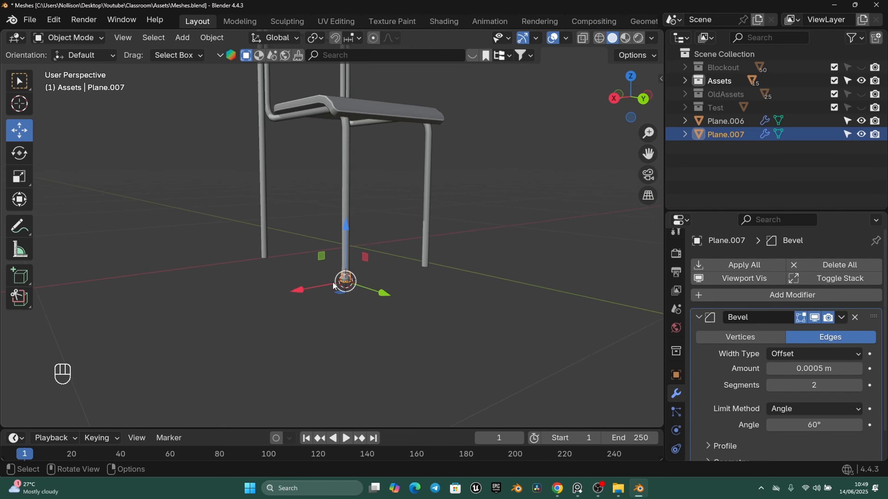
left_click(346, 184)
middle_click_drag(341, 199, 347, 160)
left_click(342, 104)
middle_click_drag(342, 104, 316, 106)
left_click(316, 105)
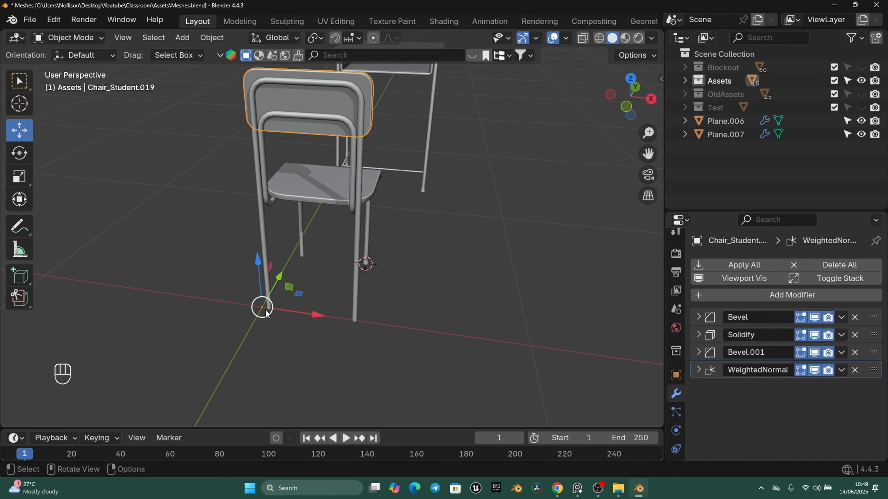
middle_click_drag(270, 311, 355, 185)
left_click(379, 304)
Select the chair seat and set its origin to its geometry.
left_click(356, 184)
middle_click_drag(345, 267, 323, 173)
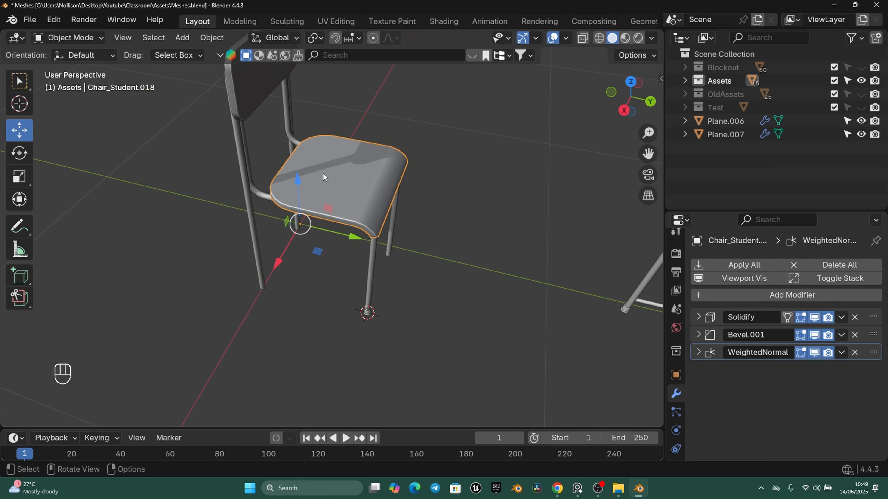
right_click(357, 169)
mouse_move(293, 106)
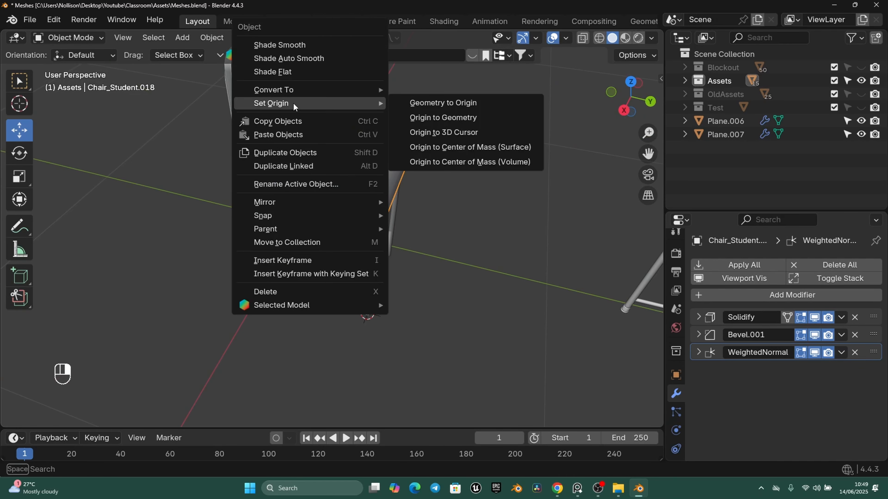
left_click(452, 118)
Add a Mirror modifier on the X axis to the foot cap, with the chair seat as mirror object.
middle_click_drag(454, 121, 377, 301)
left_click(377, 301)
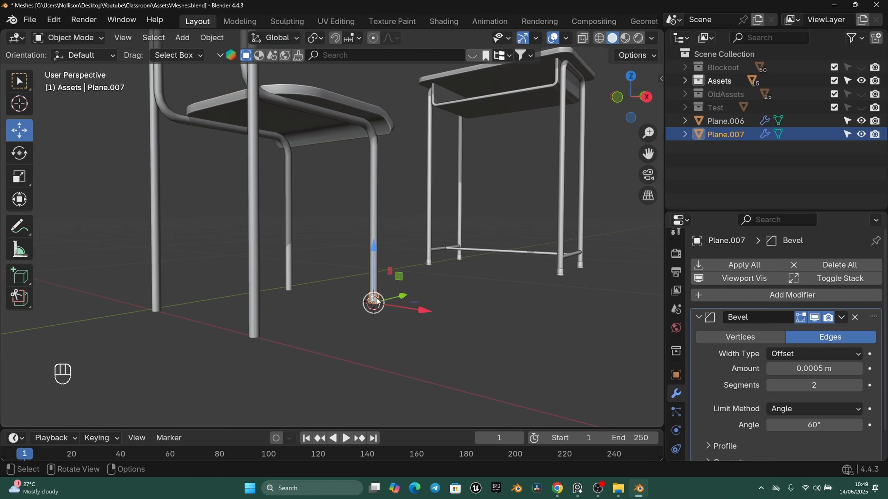
left_click(697, 319)
left_click(742, 294)
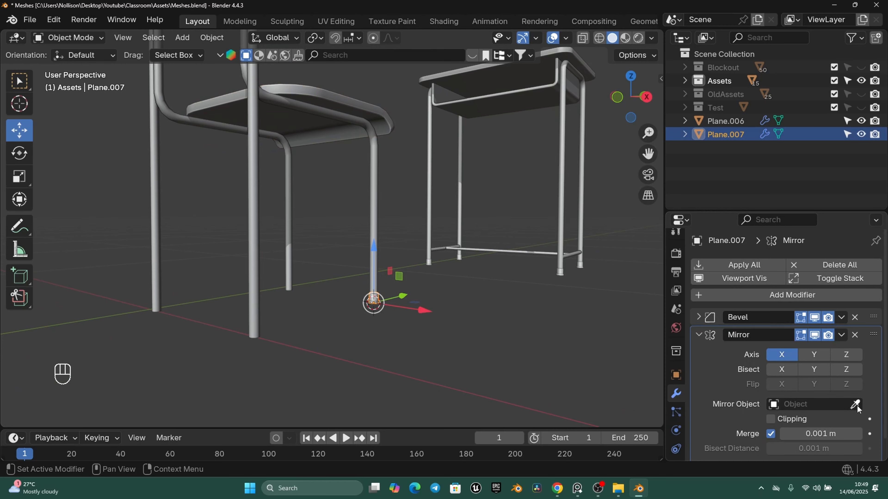
middle_click_drag(331, 279, 356, 284)
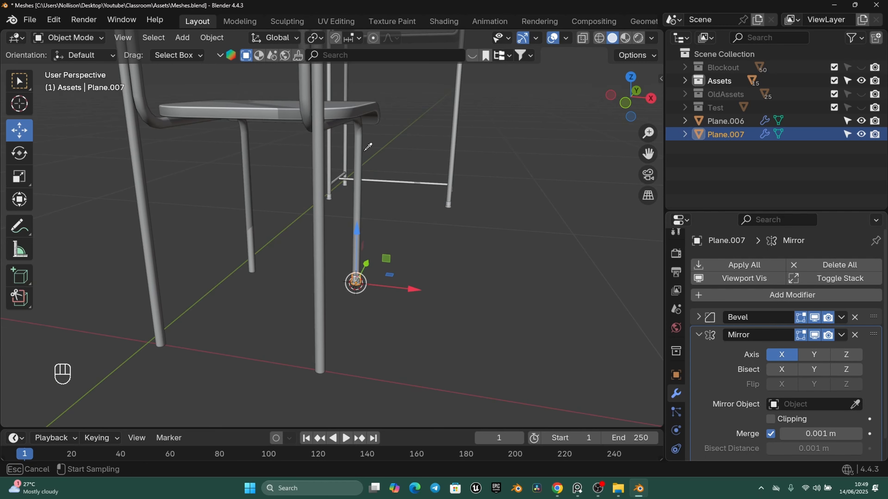
middle_click_drag(310, 268, 448, 303)
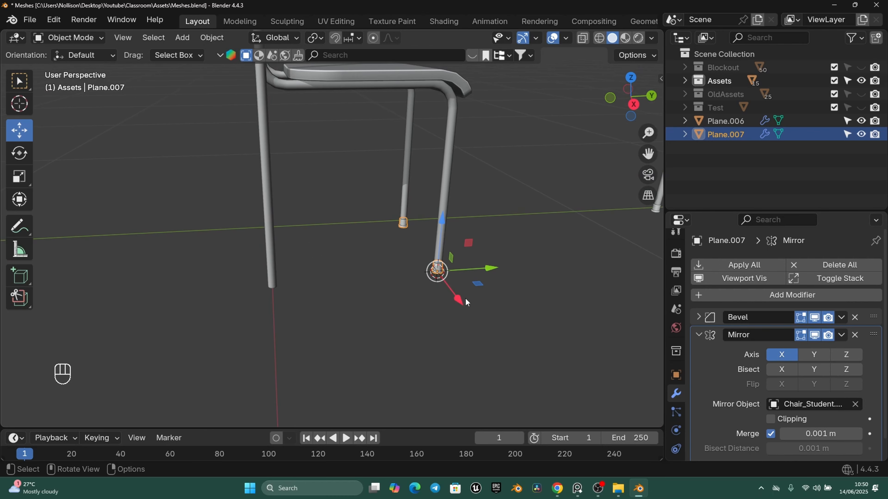
Duplicate the mirrored front foot caps along Y towards the chair's rear legs.
key("shift+d")
key("y")
left_click(317, 318)
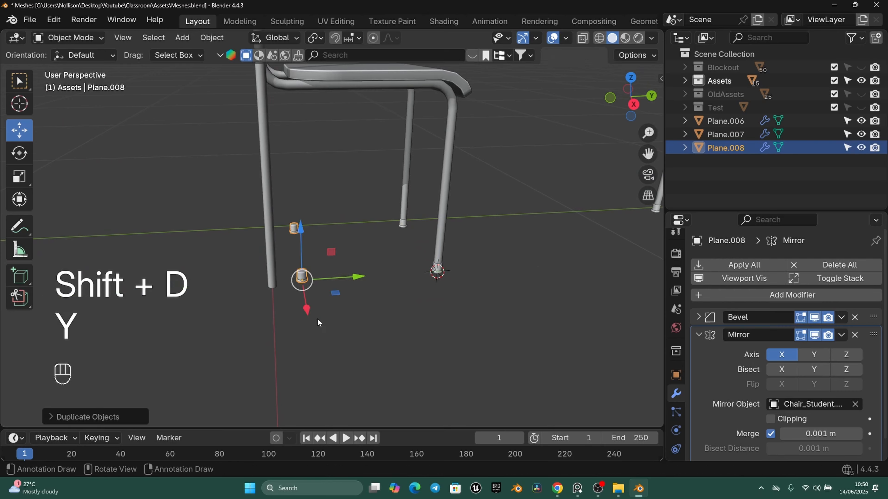
Select the bottom vertices of the chair's rear leg in wireframe and snap the 3D cursor to them.
mouse_move(317, 317)
middle_mouse_down()
mouse_move(363, 301)
mouse_move(394, 303)
middle_mouse_up()
left_click(353, 291)
key("Tab")
key("z")
key("a")
key("a")
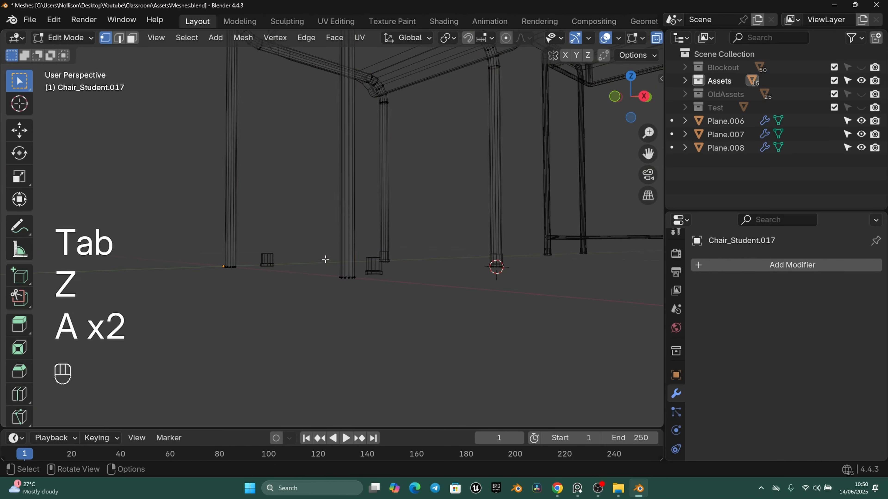
middle_click_drag(325, 260, 305, 272)
key("shift+s")
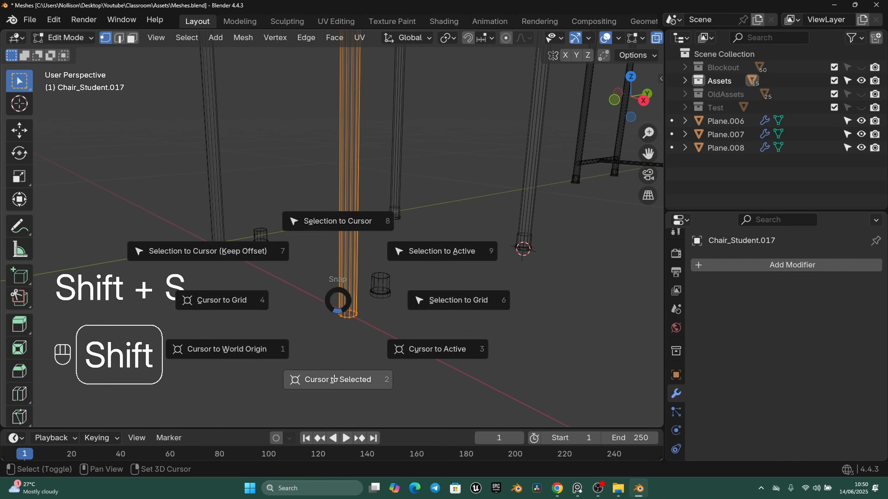
left_click(375, 330)
Return to Object Mode with solid shading and snap the duplicated foot cap to the 3D cursor at the rear leg.
key("Tab")
key("z")
left_click(385, 281)
right_click(384, 281)
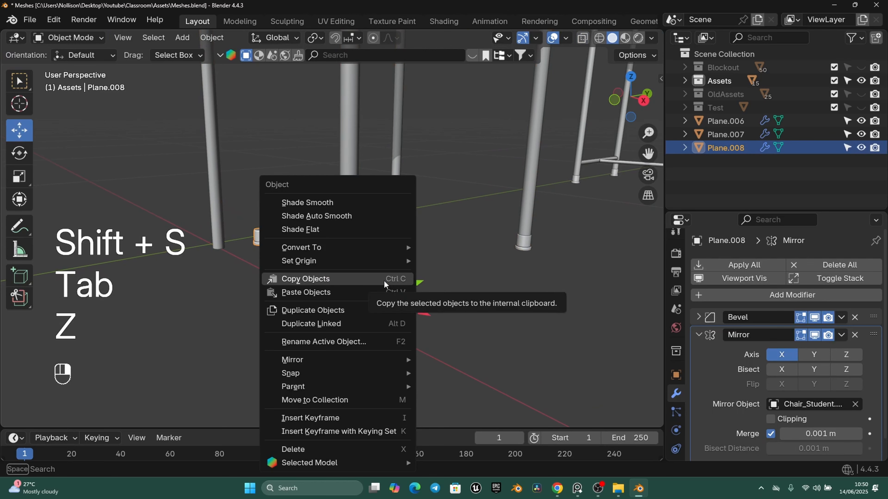
mouse_move(349, 373)
left_click(478, 294)
left_click(441, 336)
Examine the chair with its foot caps from several angles beside the desk.
scroll(440, 258, "down", 6)
middle_click_drag(501, 252, 453, 280, "shift")
middle_click_drag(452, 273, 439, 322, "shift")
middle_click_drag(318, 260, 388, 269)
middle_click_drag(287, 269, 413, 286)
scroll(413, 286, "down", 2)
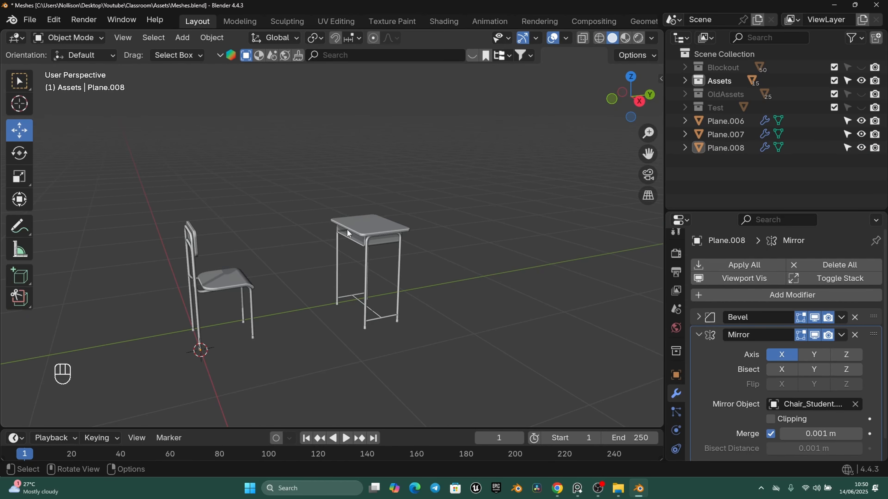
middle_click_drag(346, 292, 395, 320)
middle_click_drag(395, 320, 365, 294, "shift")
scroll(361, 304, "up", 1)
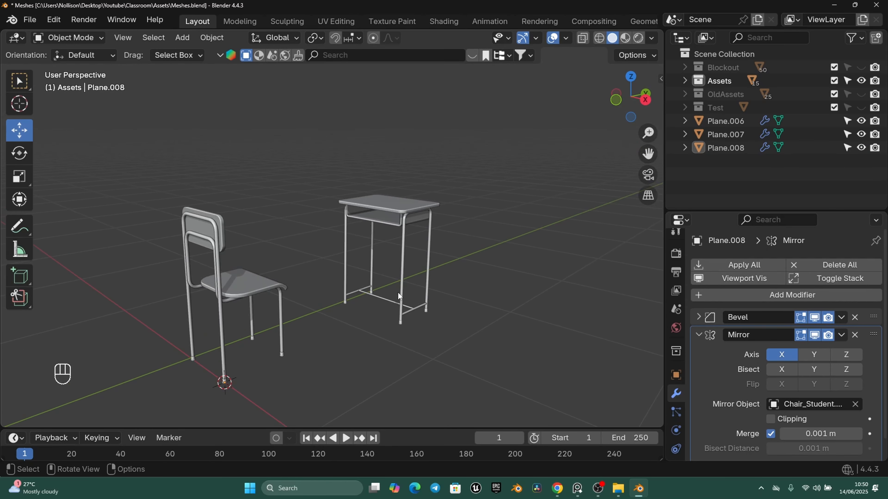